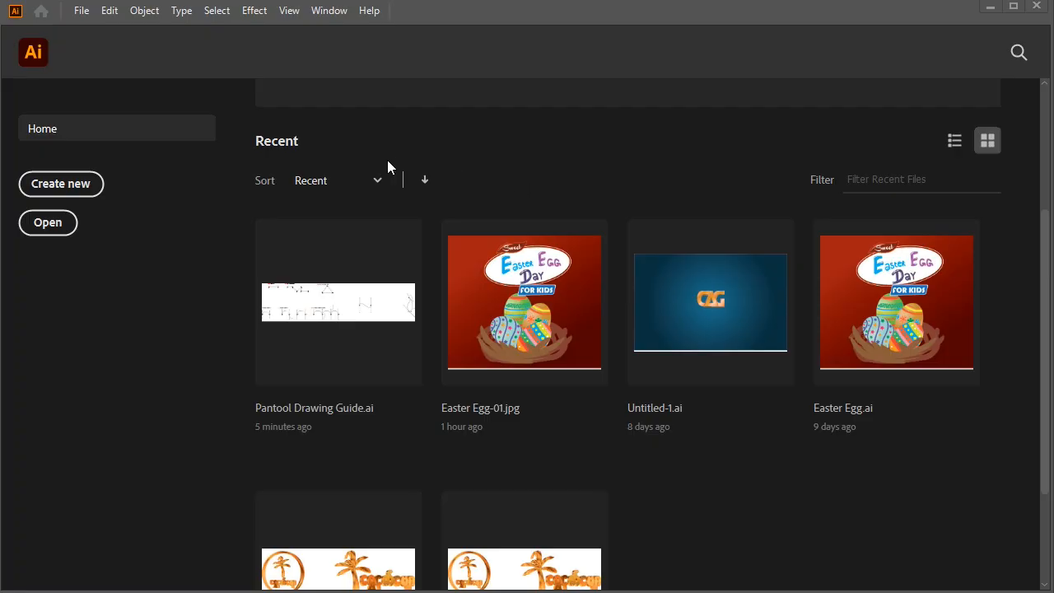
# Open Pantool Drawing Guide.ai and float the Artboards panel over the canvas
pyautogui.click(326, 304)
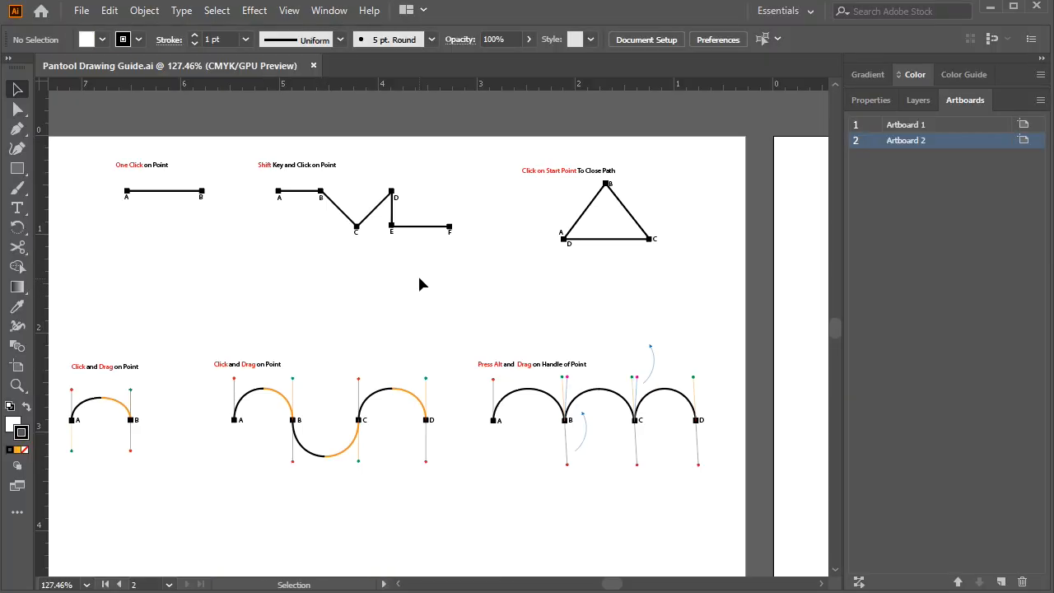
pyautogui.moveTo(966, 102); pyautogui.dragTo(560, 133)
pyautogui.click(605, 162)
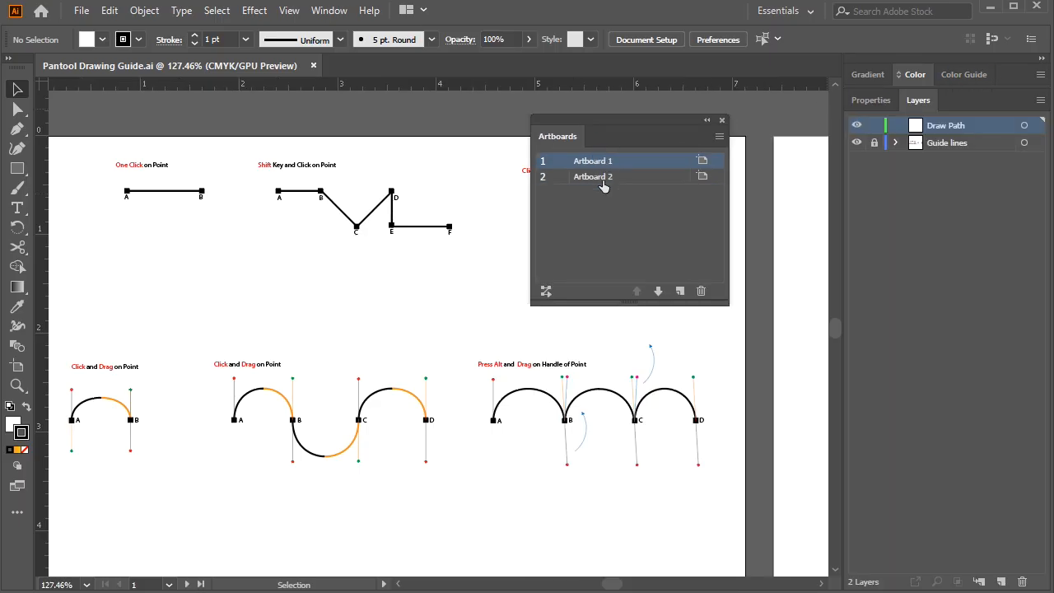
# Examine the practice drawings on Artboard 2 and Artboard 1, and close the Artboards panel
pyautogui.click(600, 178)
pyautogui.doubleClick(593, 183)
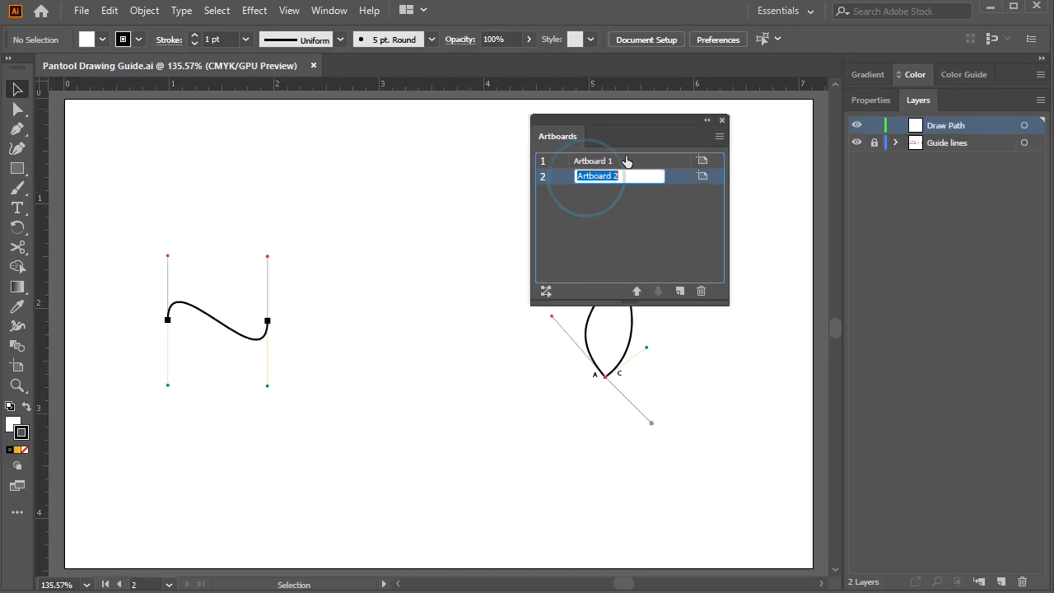
pyautogui.moveTo(447, 313); pyautogui.dragTo(454, 280)
pyautogui.moveTo(599, 122); pyautogui.dragTo(741, 164)
pyautogui.doubleClick(737, 201)
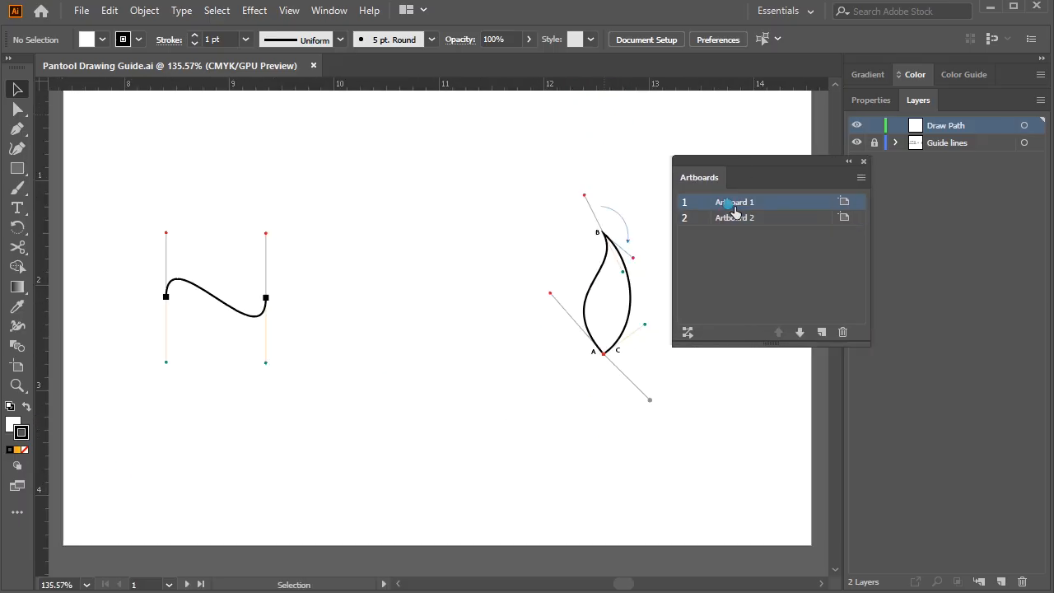
pyautogui.click(538, 263)
pyautogui.moveTo(586, 289); pyautogui.dragTo(412, 285)
pyautogui.moveTo(317, 301); pyautogui.dragTo(467, 307)
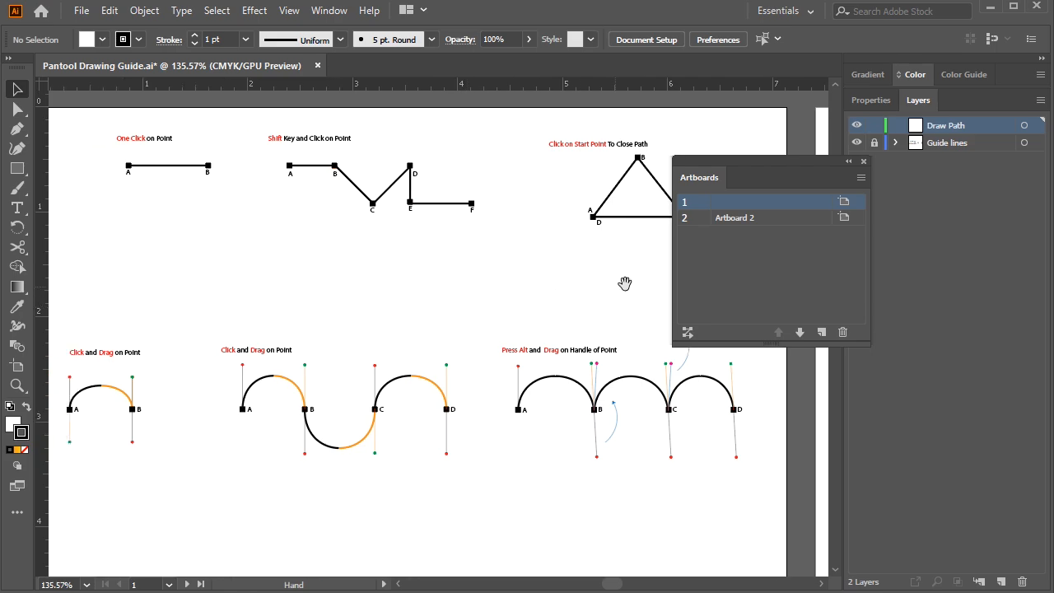
pyautogui.click(864, 161)
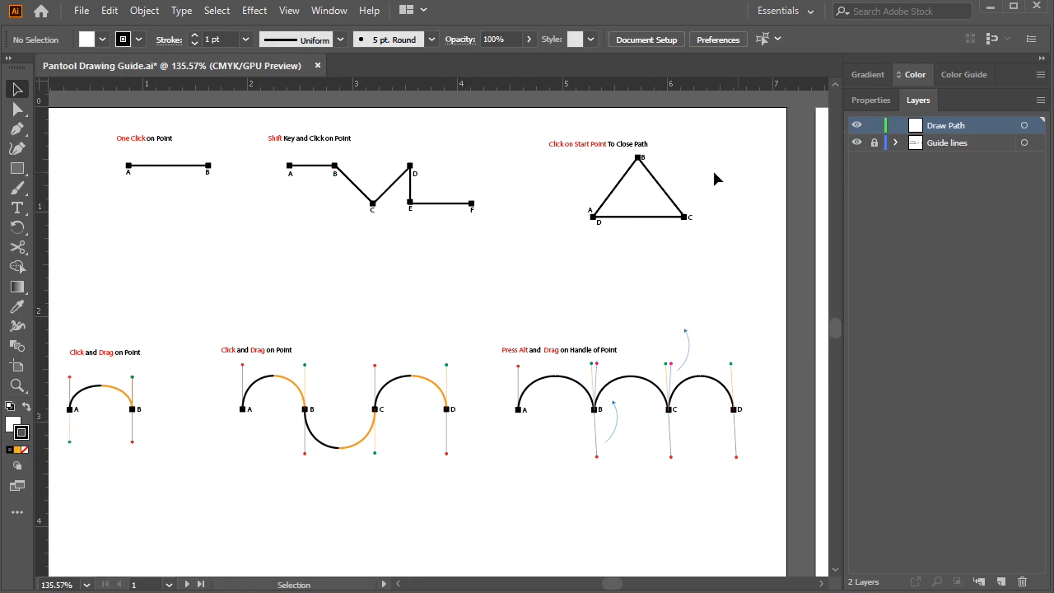
# Display the Artboards panel again, reposition it over the canvas and close it
pyautogui.click(329, 11)
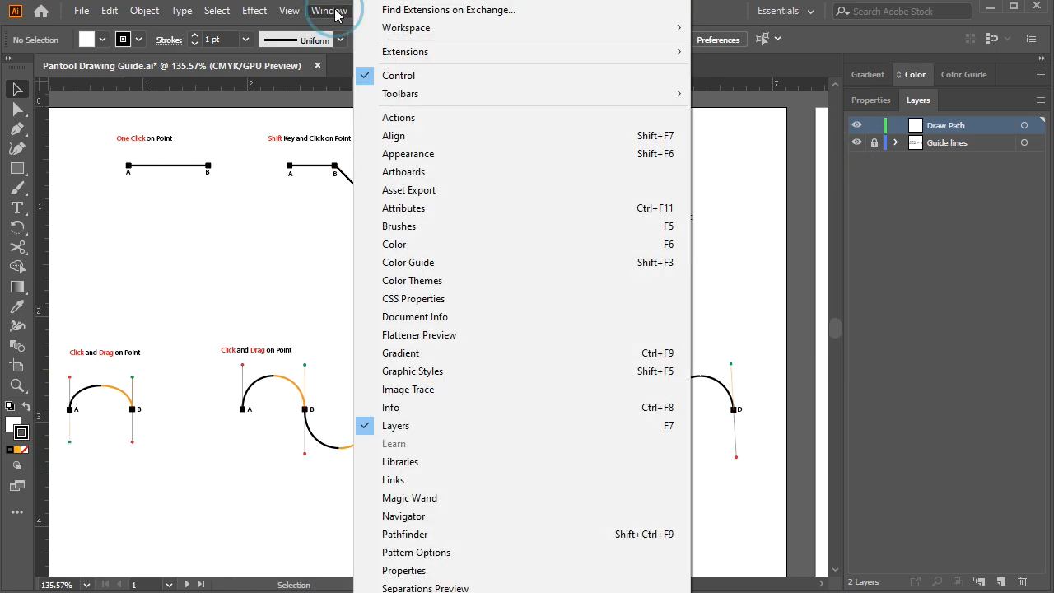
pyautogui.click(393, 173)
pyautogui.moveTo(696, 169); pyautogui.dragTo(479, 169)
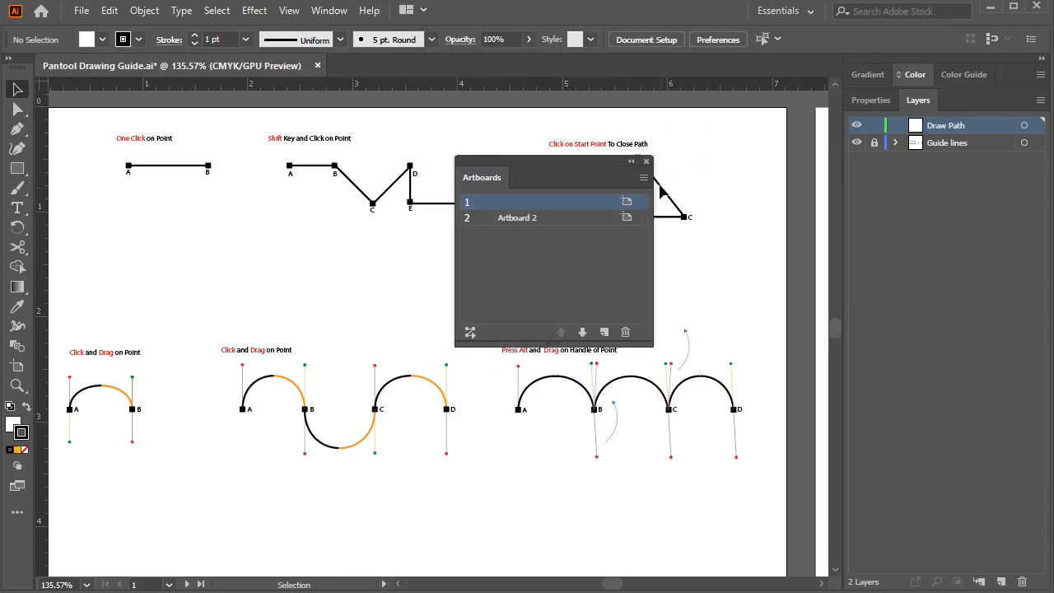
pyautogui.click(646, 161)
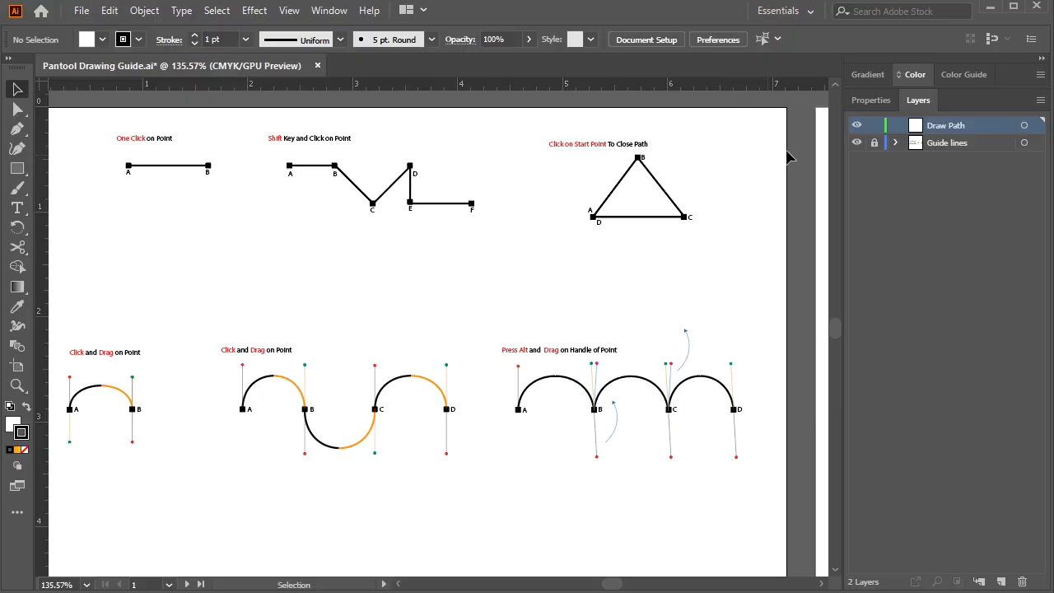
# Draw a straight path with the Pen tool from point A to point B of the One Click guide
pyautogui.click(872, 102)
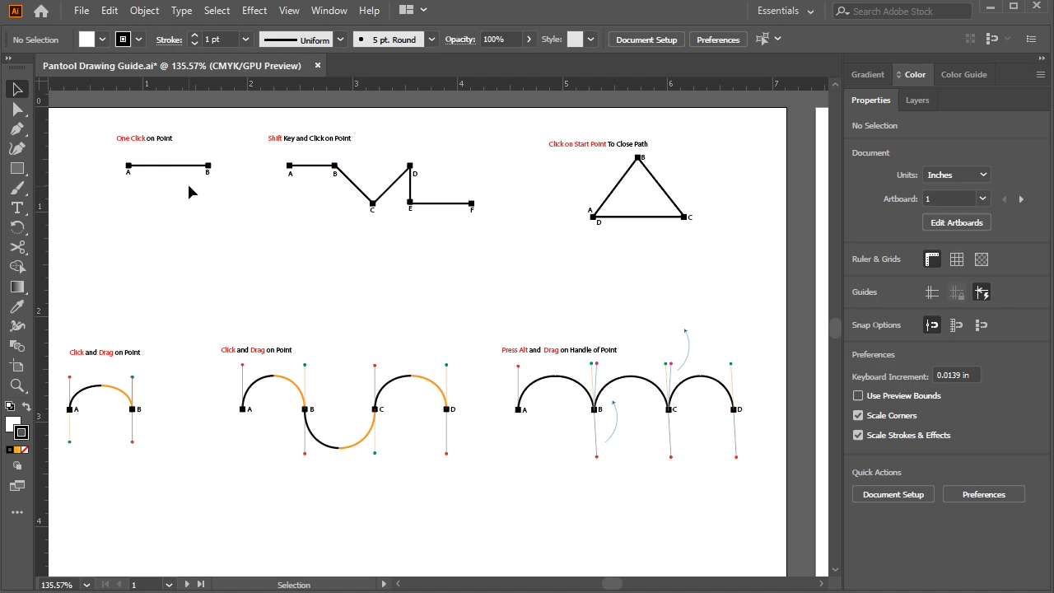
pyautogui.hotkey('ctrl', 'space')
pyautogui.moveTo(145, 157); pyautogui.dragTo(422, 301)
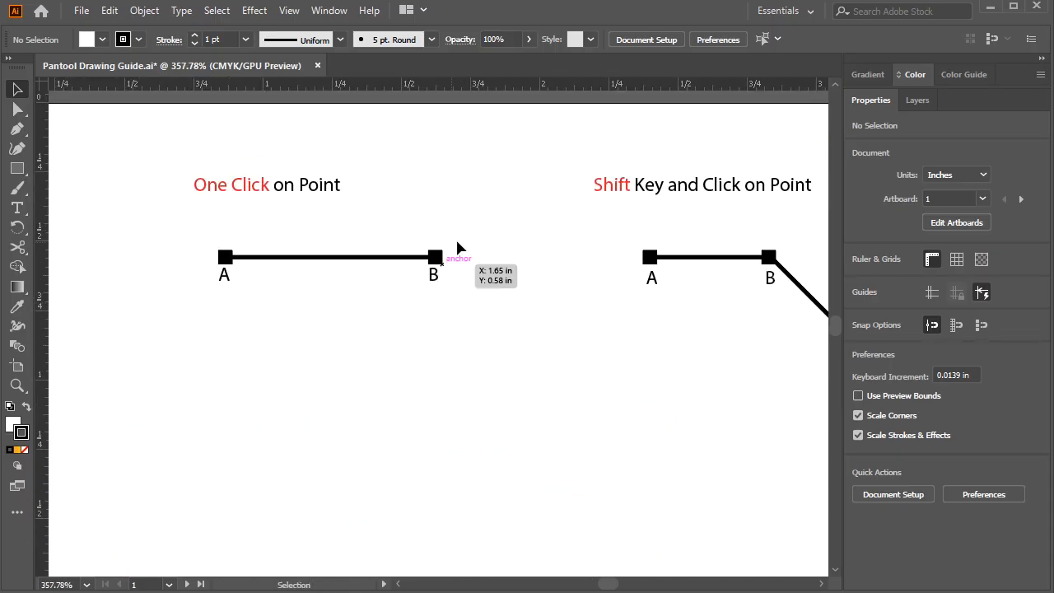
pyautogui.moveTo(440, 354); pyautogui.dragTo(424, 338)
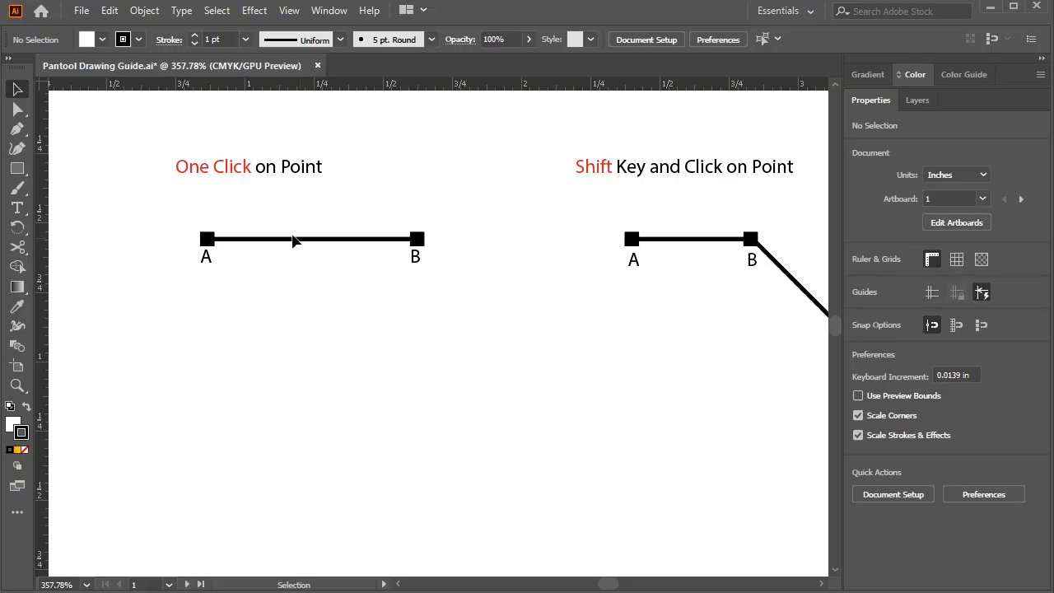
pyautogui.click(17, 128)
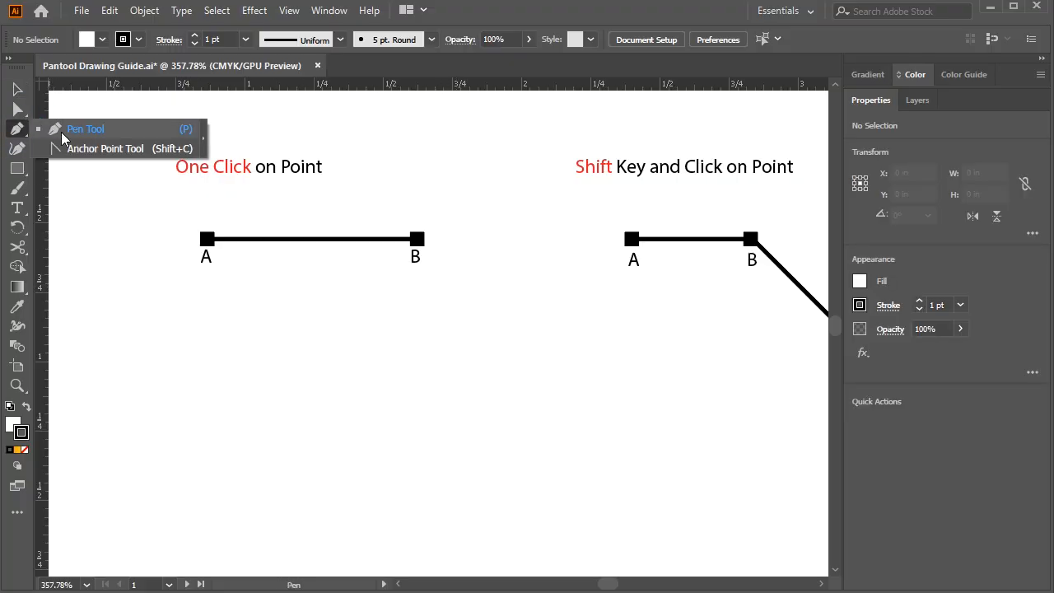
pyautogui.click(63, 131)
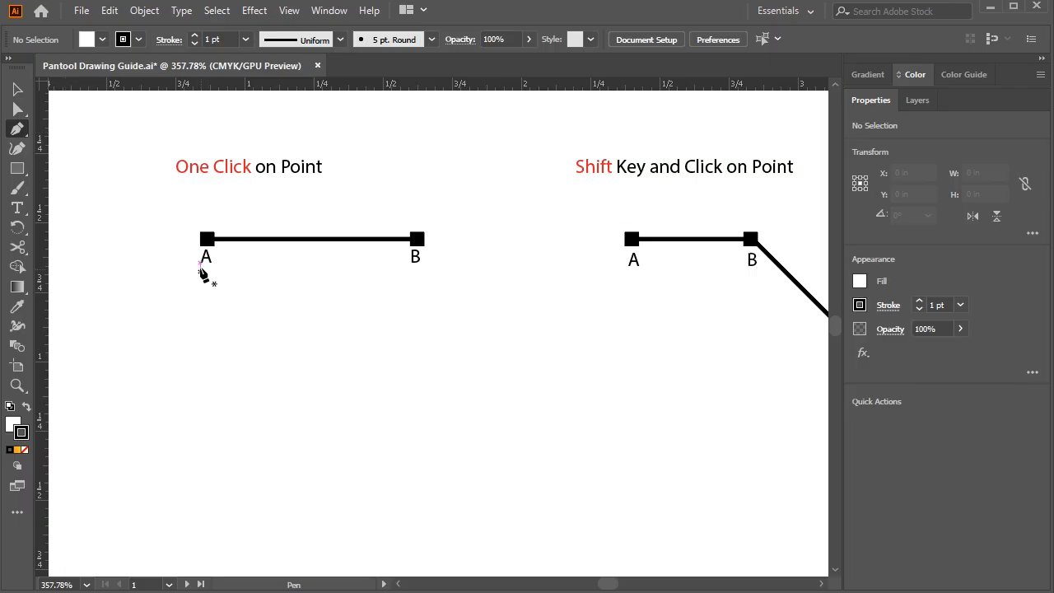
pyautogui.click(206, 240)
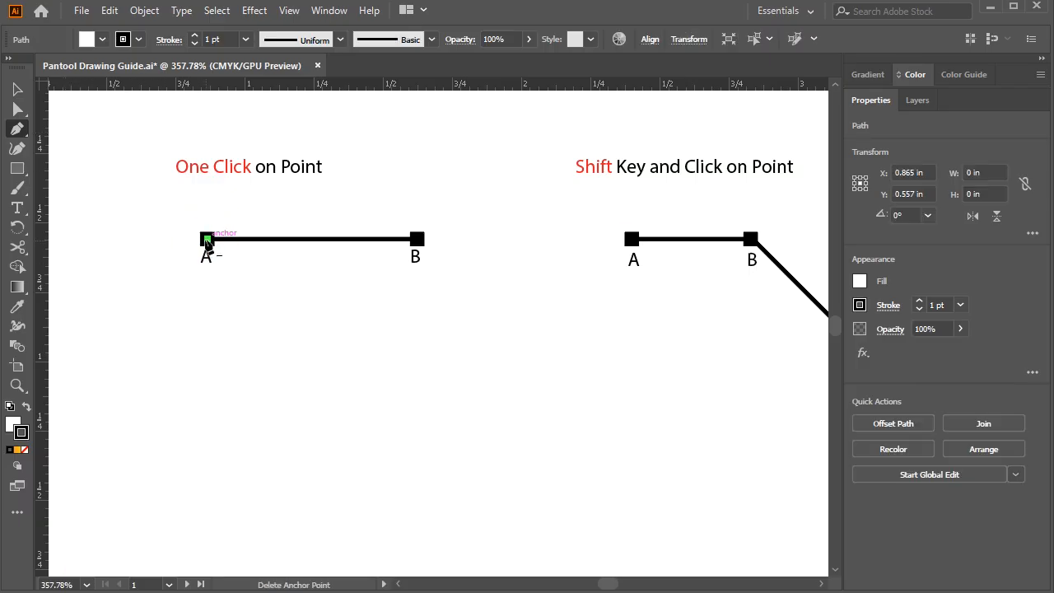
pyautogui.click(417, 239)
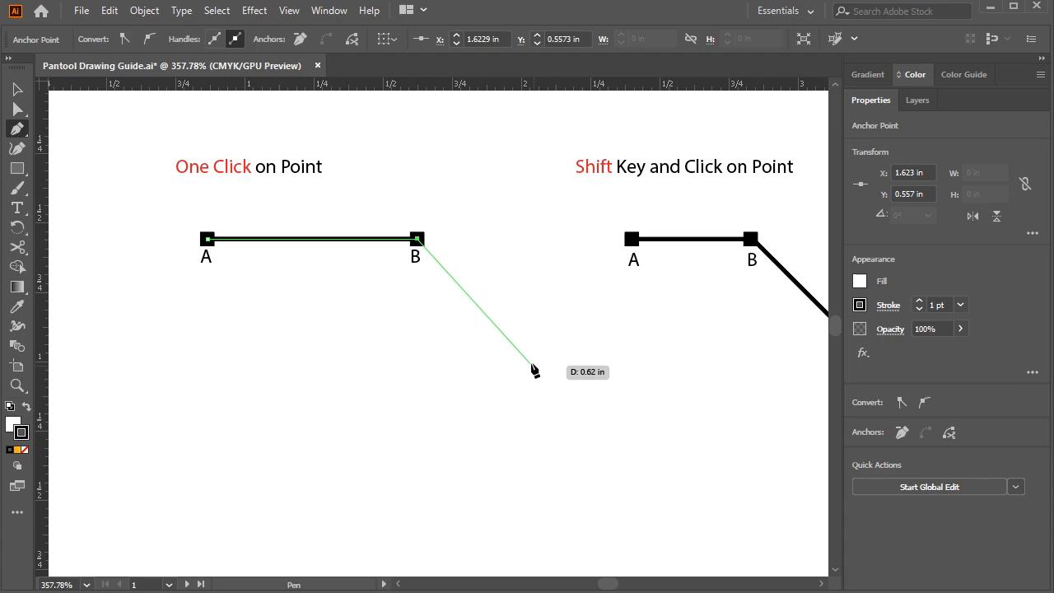
# Extend the path with a diagonal segment below and beyond point B, and undo that segment
pyautogui.click(496, 372)
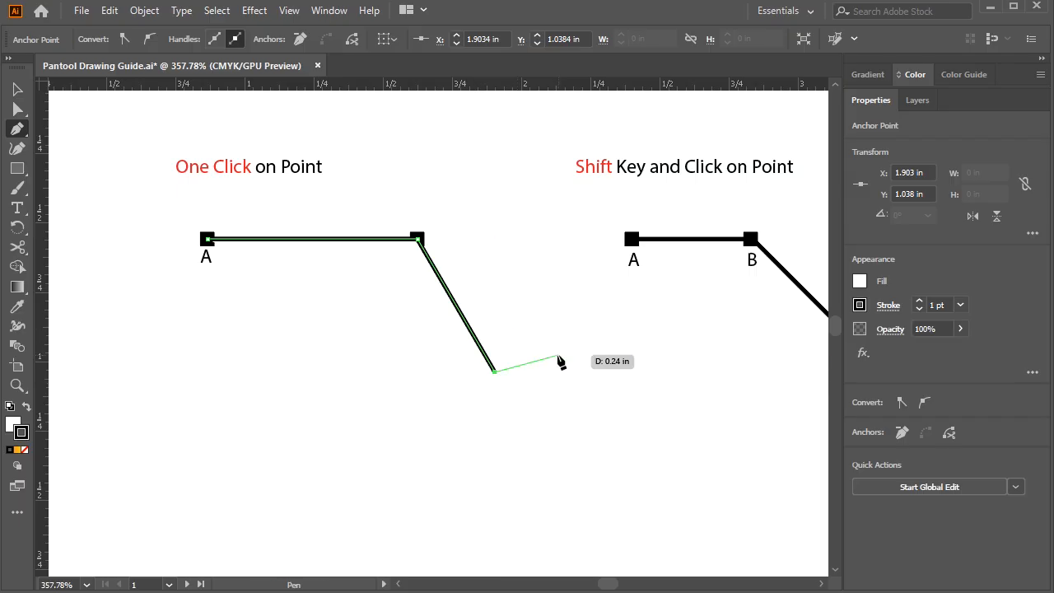
pyautogui.hotkey('ctrl', 'z')
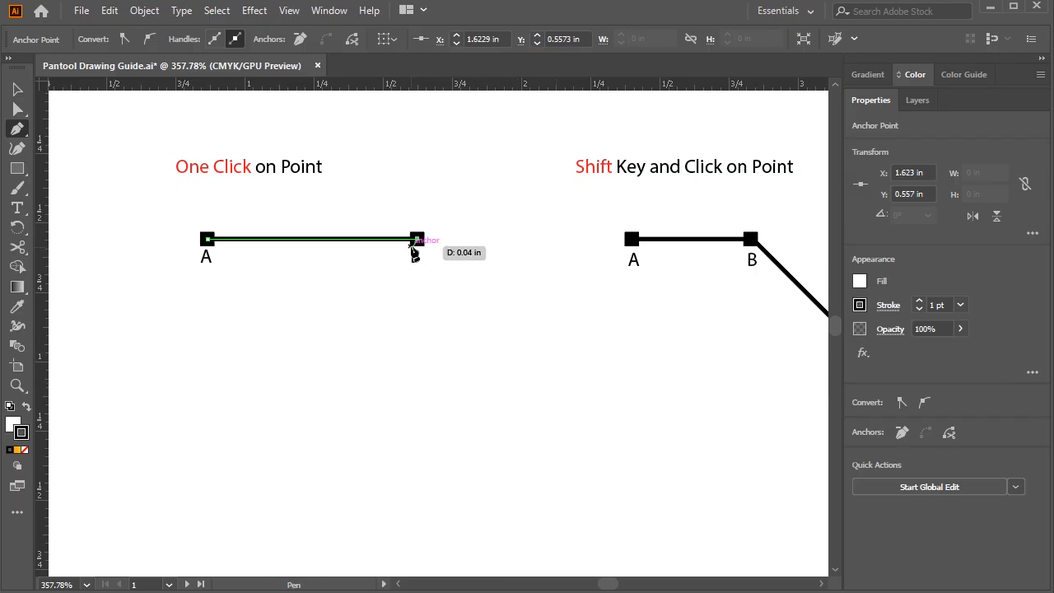
# End the open path at point B and set the A-B line's stroke color to CMYK Red
pyautogui.press('ctrl')
pyautogui.keyDown('ctrl'); pyautogui.click(504, 259); pyautogui.keyUp('ctrl')
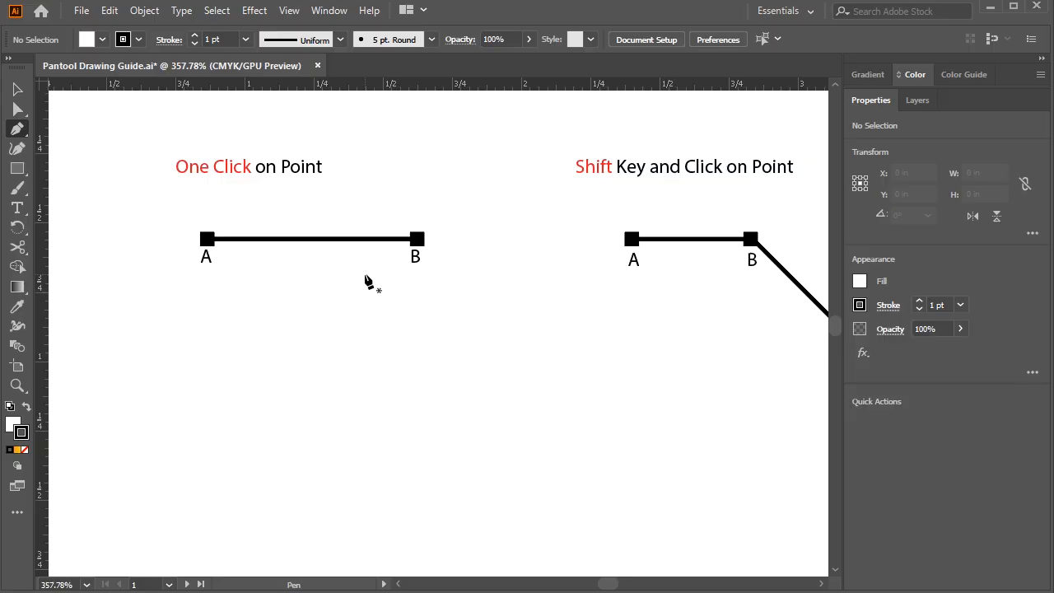
pyautogui.click(17, 88)
pyautogui.click(280, 239)
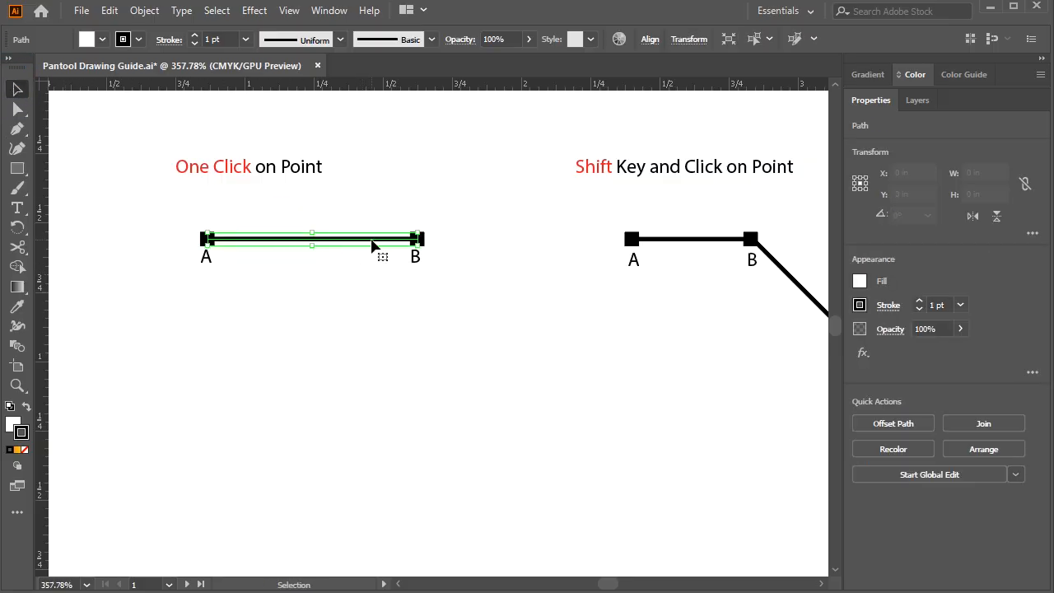
pyautogui.click(138, 40)
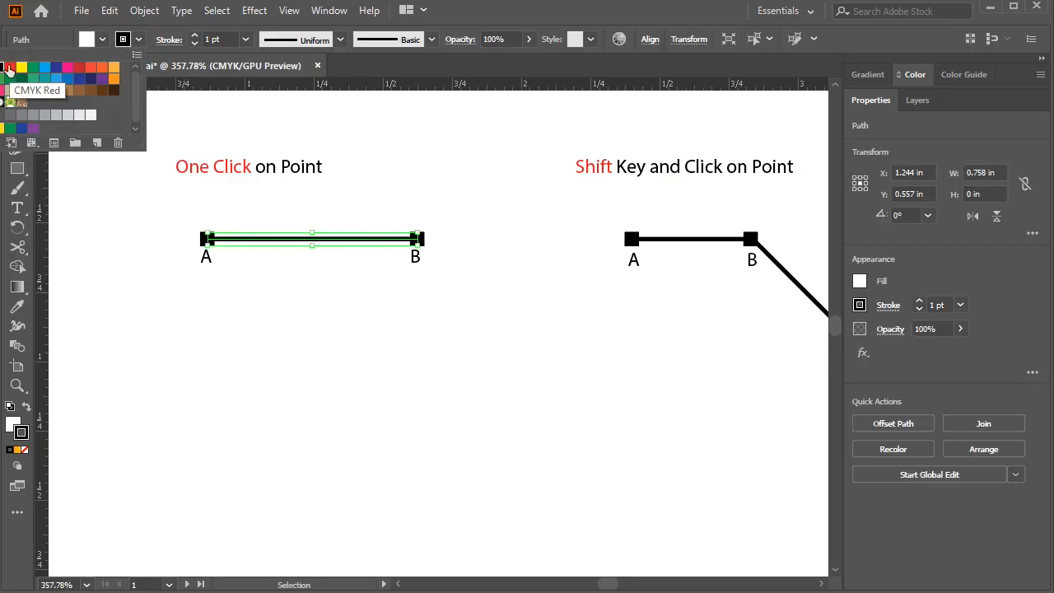
pyautogui.click(10, 67)
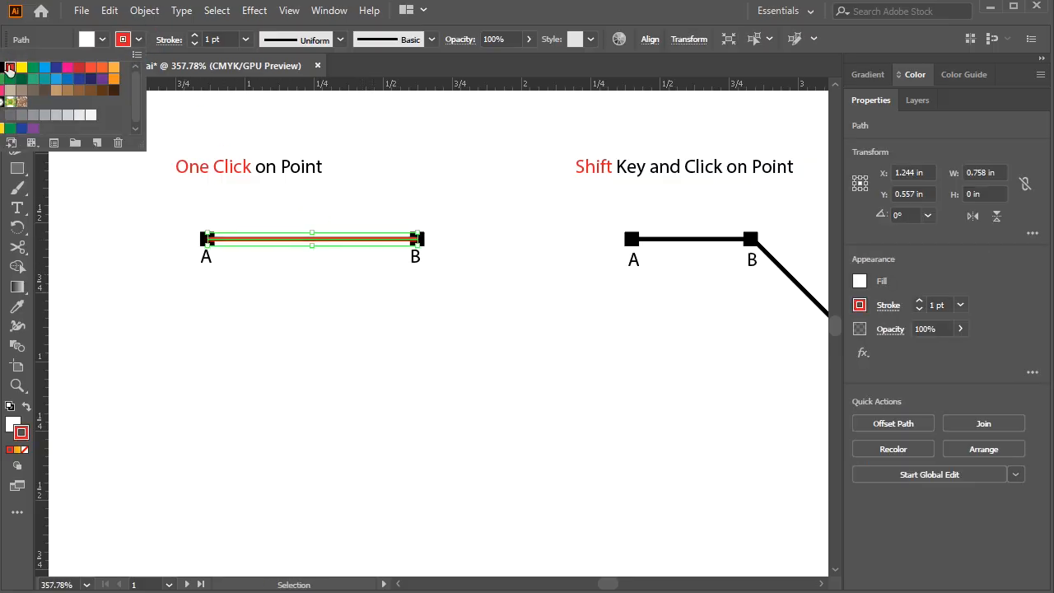
pyautogui.click(380, 206)
pyautogui.click(497, 244)
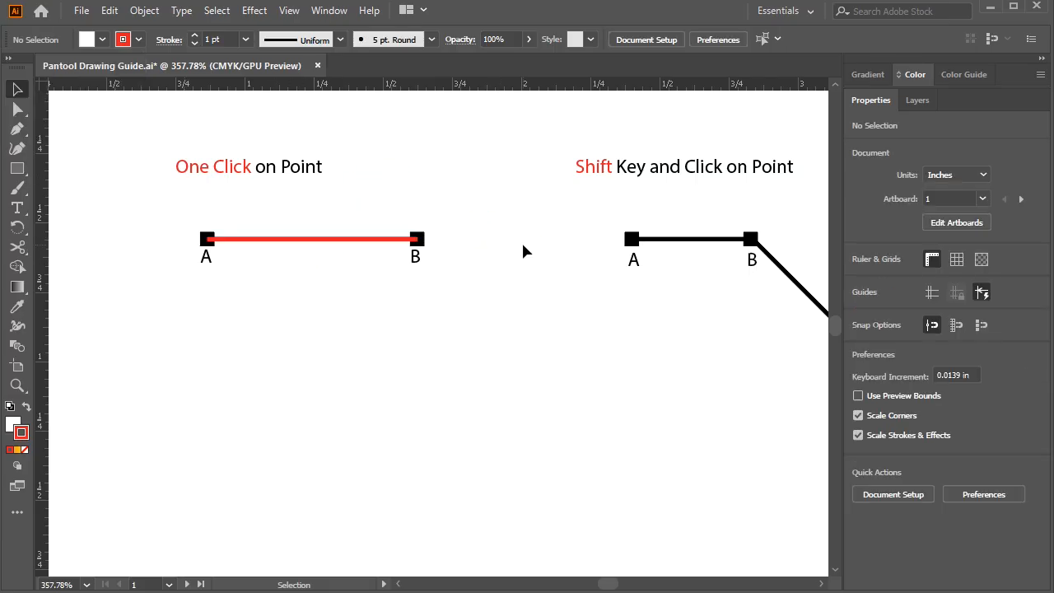
# Delete the red A-B line and redraw it from A to B with the Pen tool, leaving the path open
pyautogui.click(367, 240)
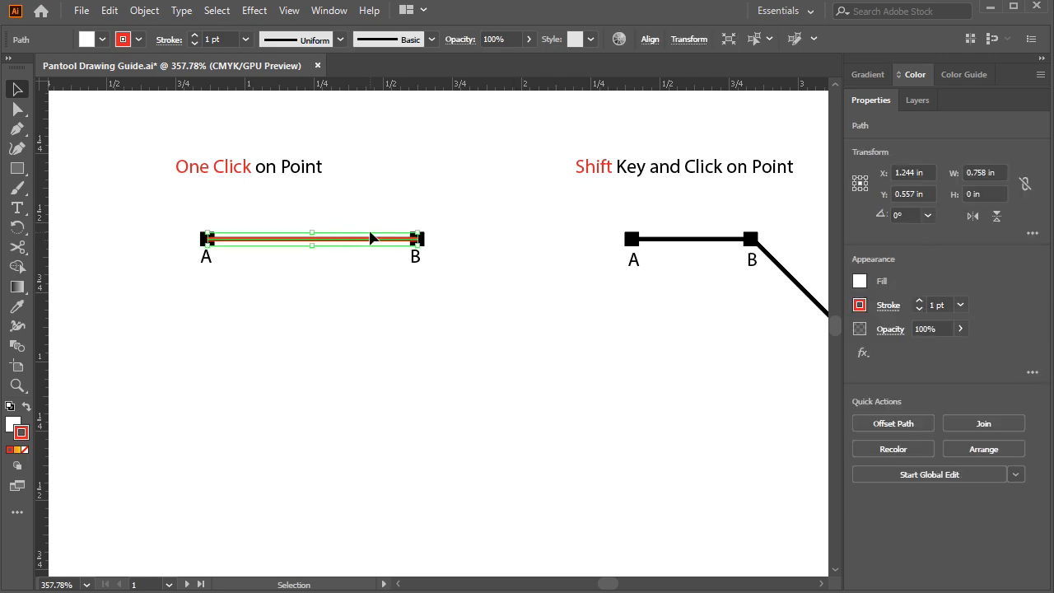
pyautogui.press('Delete')
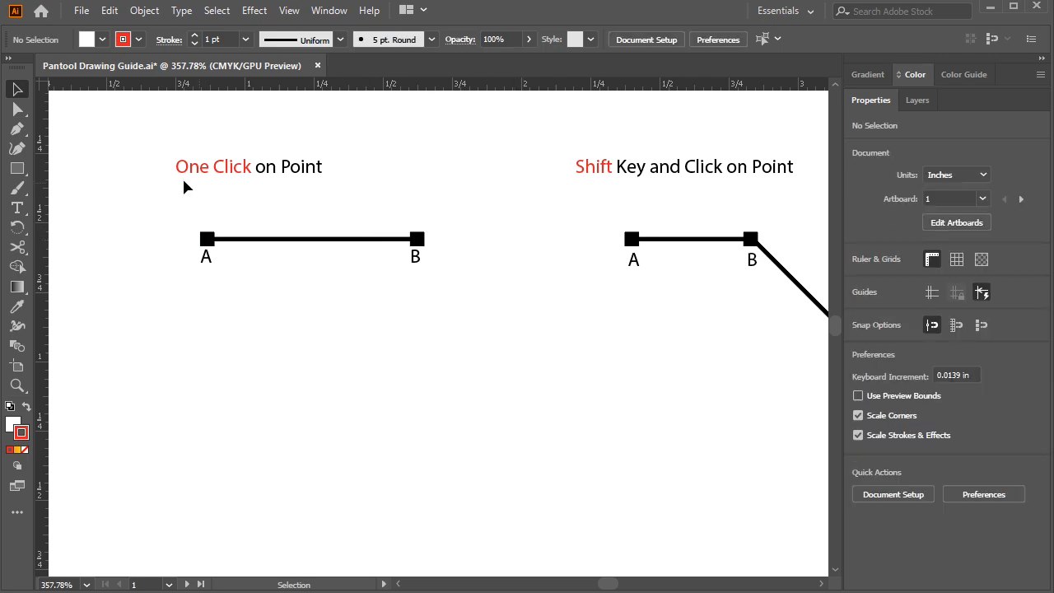
pyautogui.click(17, 129)
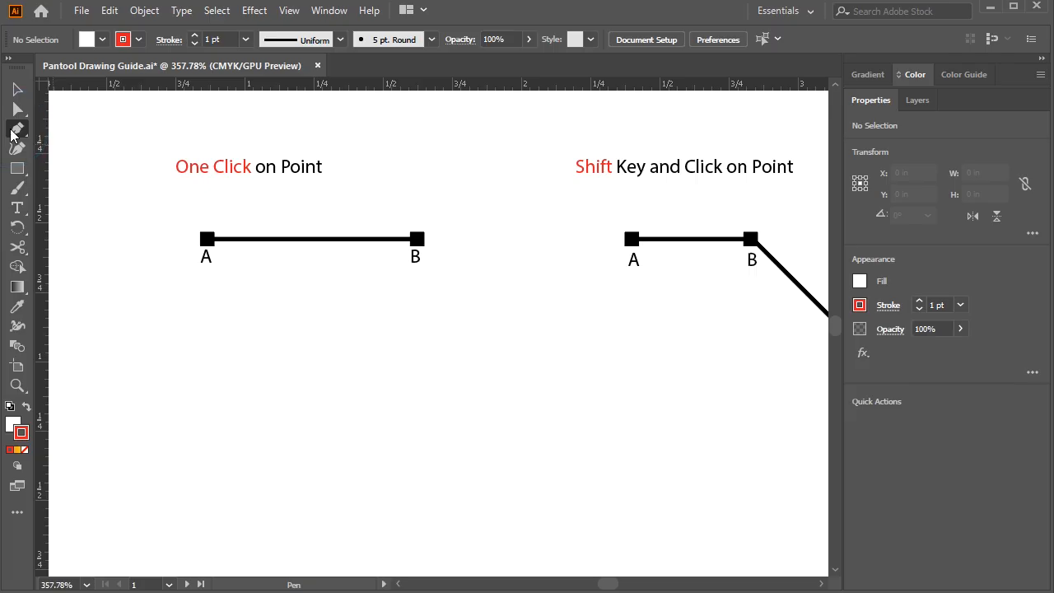
pyautogui.click(208, 240)
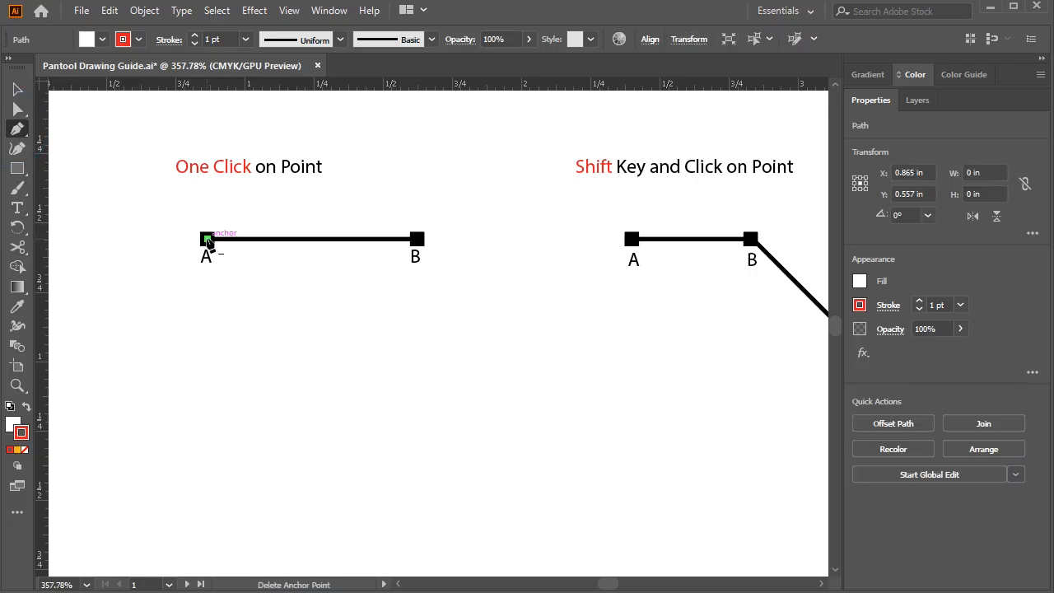
pyautogui.click(418, 240)
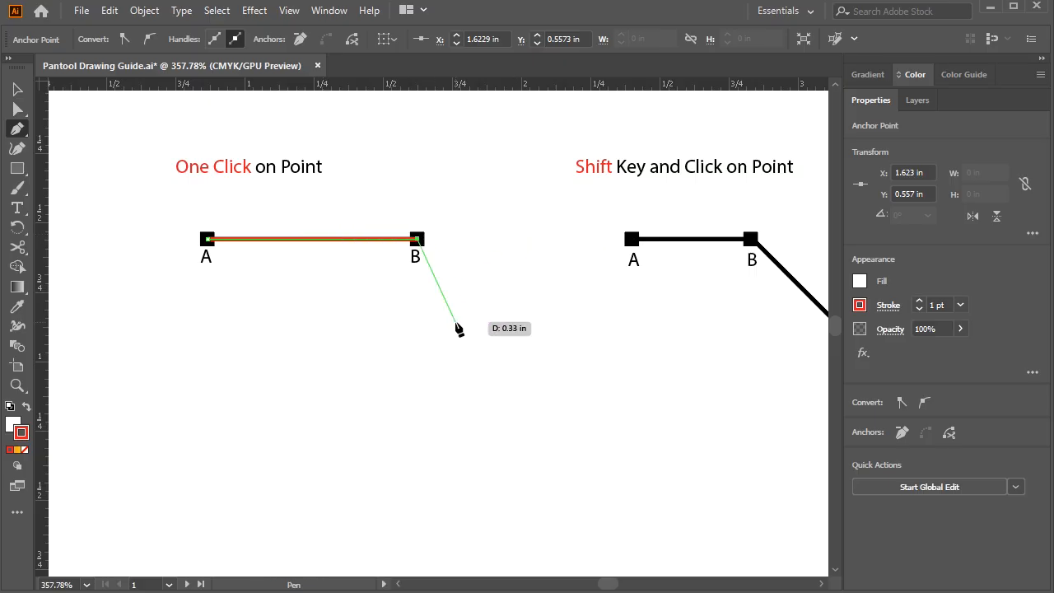
pyautogui.keyDown('ctrl'); pyautogui.click(553, 268); pyautogui.keyUp('ctrl')
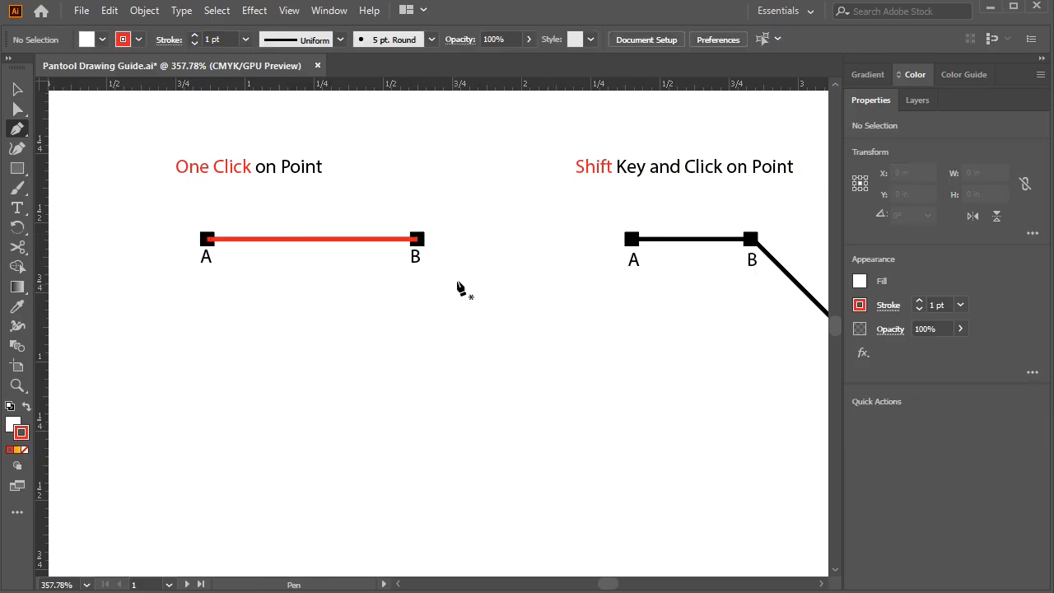
# Trace the Shift Key guide from A through B, C, D and E to F with angle-constrained Pen segments, leaving the path open
pyautogui.moveTo(652, 264); pyautogui.dragTo(271, 245)
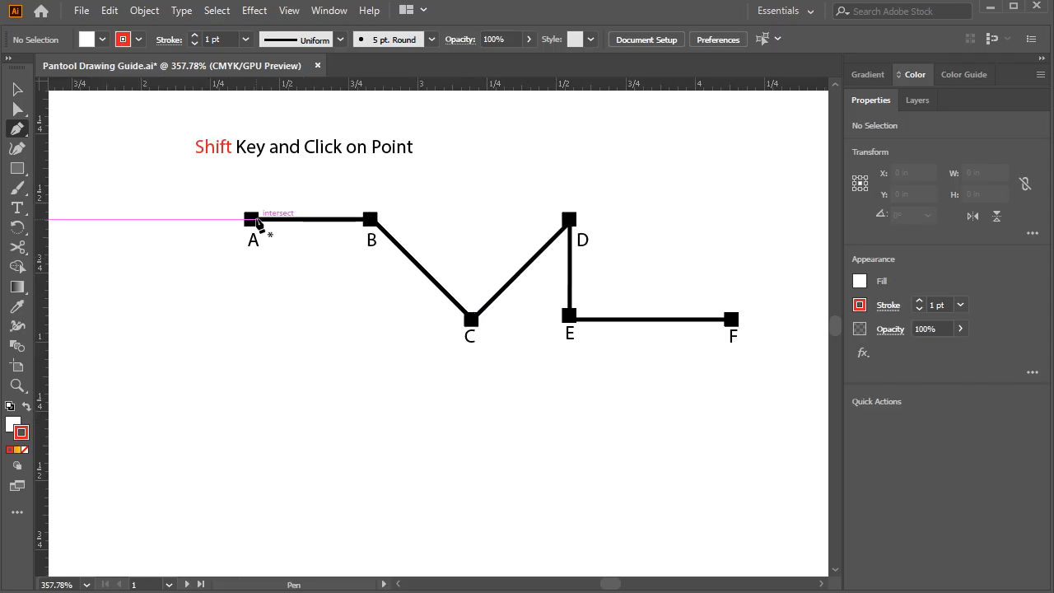
pyautogui.click(252, 221)
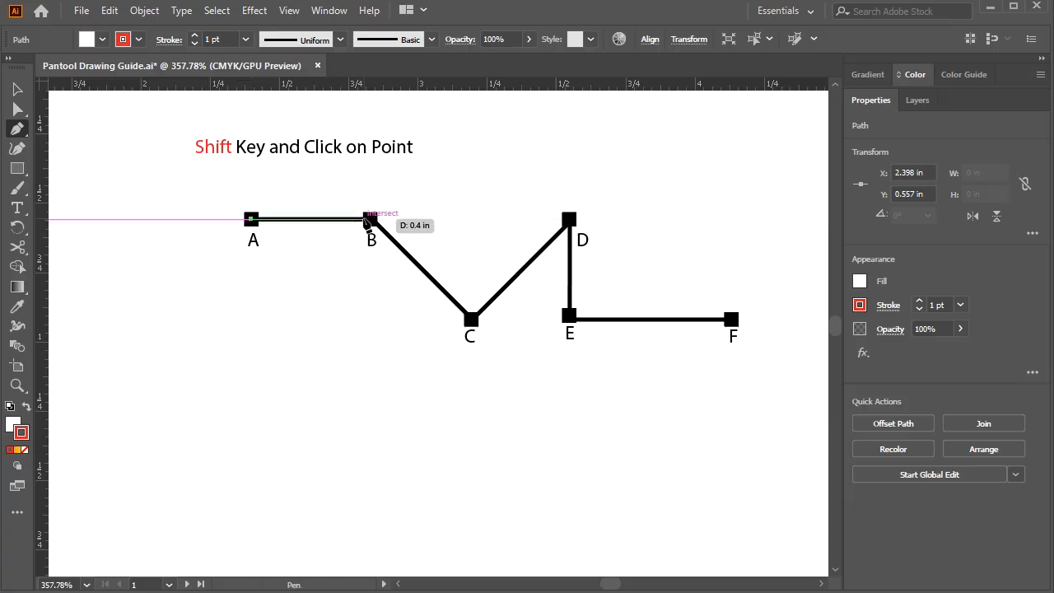
pyautogui.keyDown('shift'); pyautogui.click(370, 219); pyautogui.keyUp('shift')
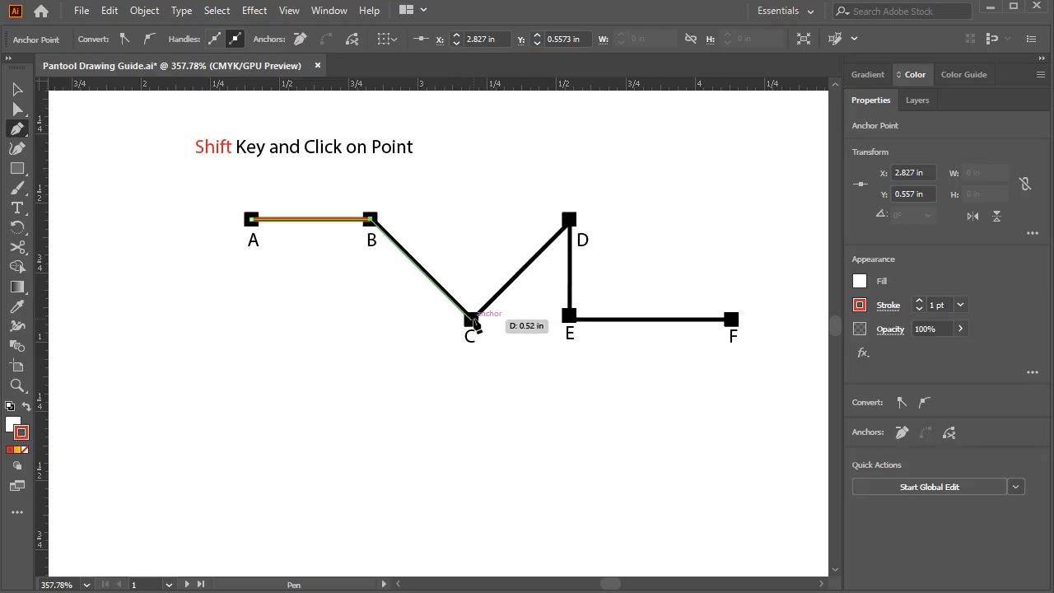
pyautogui.click(474, 321)
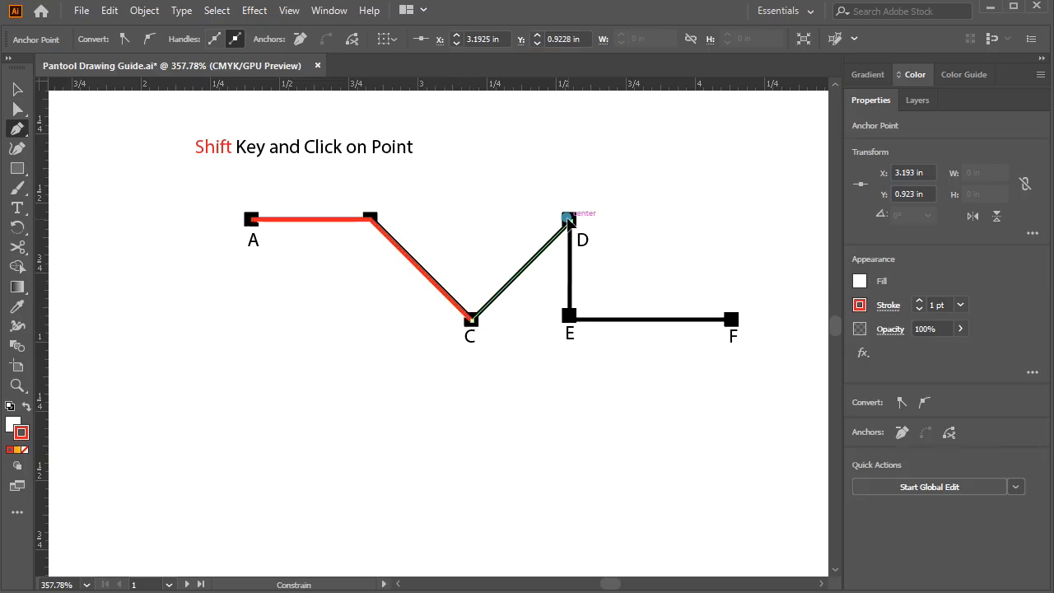
pyautogui.keyDown('shift'); pyautogui.click(569, 220); pyautogui.keyUp('shift')
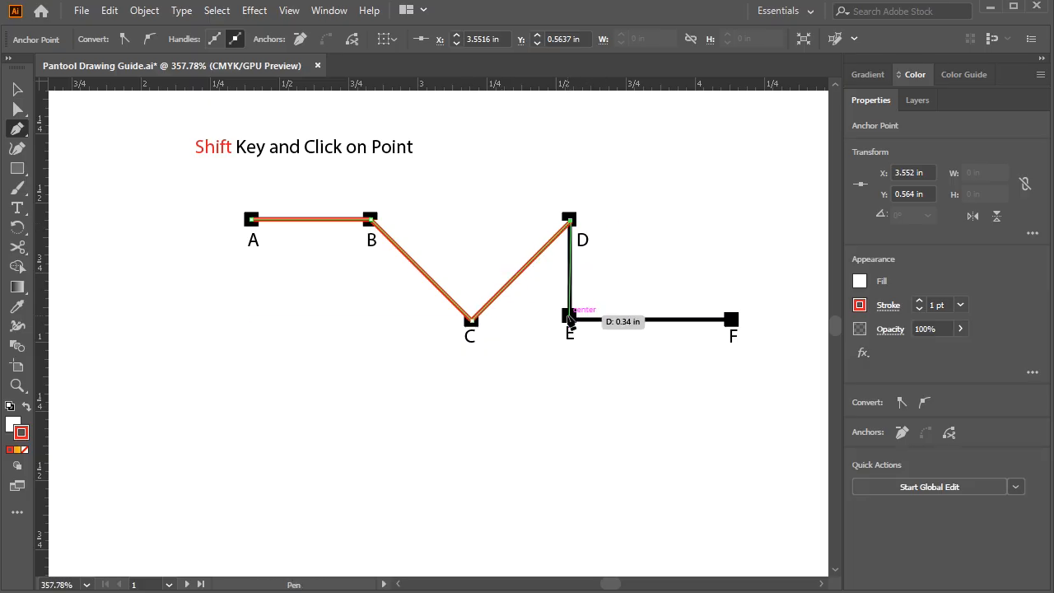
pyautogui.click(569, 315)
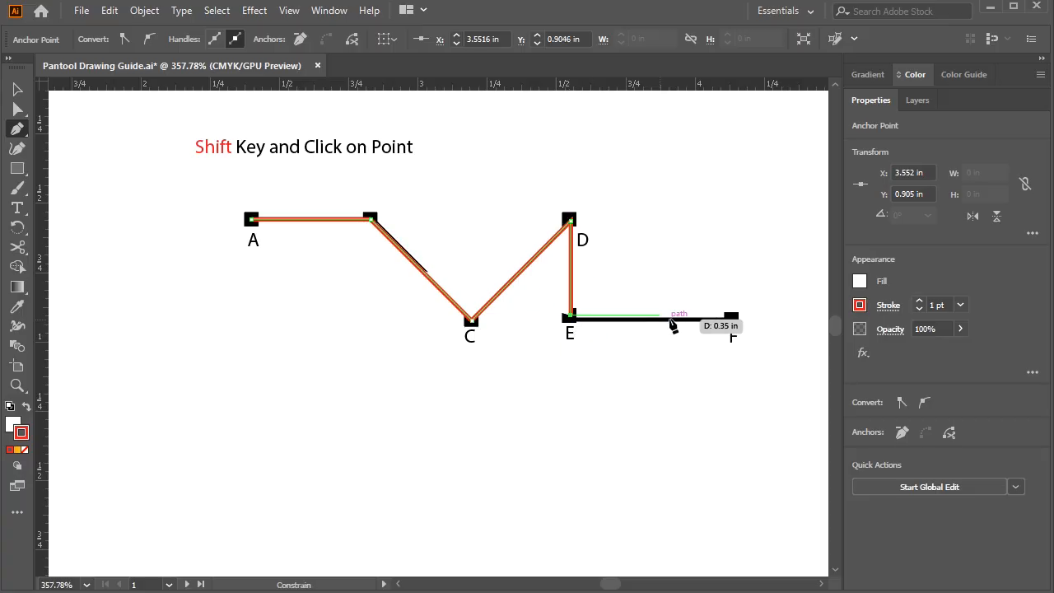
pyautogui.keyDown('shift'); pyautogui.click(731, 318); pyautogui.keyUp('shift')
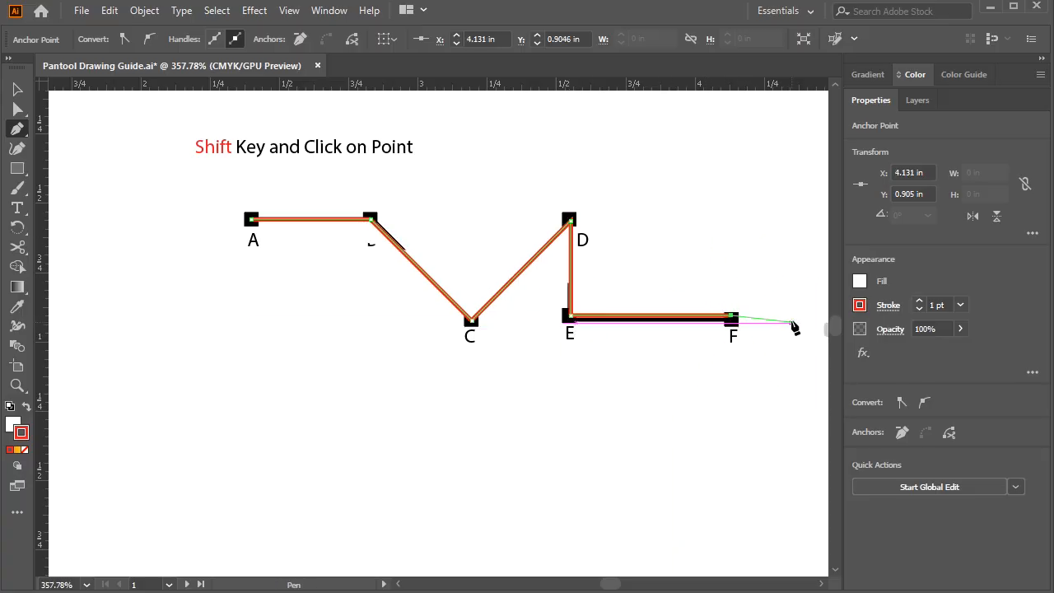
pyautogui.keyDown('ctrl'); pyautogui.click(767, 286); pyautogui.keyUp('ctrl')
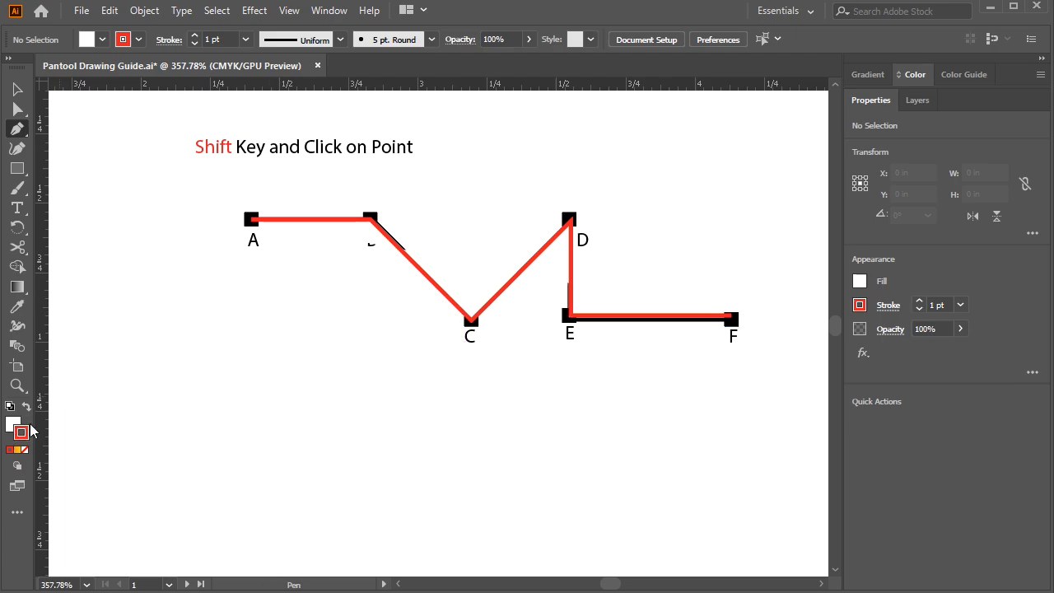
# Remove the fill from the red A-to-F path, keeping its red stroke, and deselect it
pyautogui.click(17, 89)
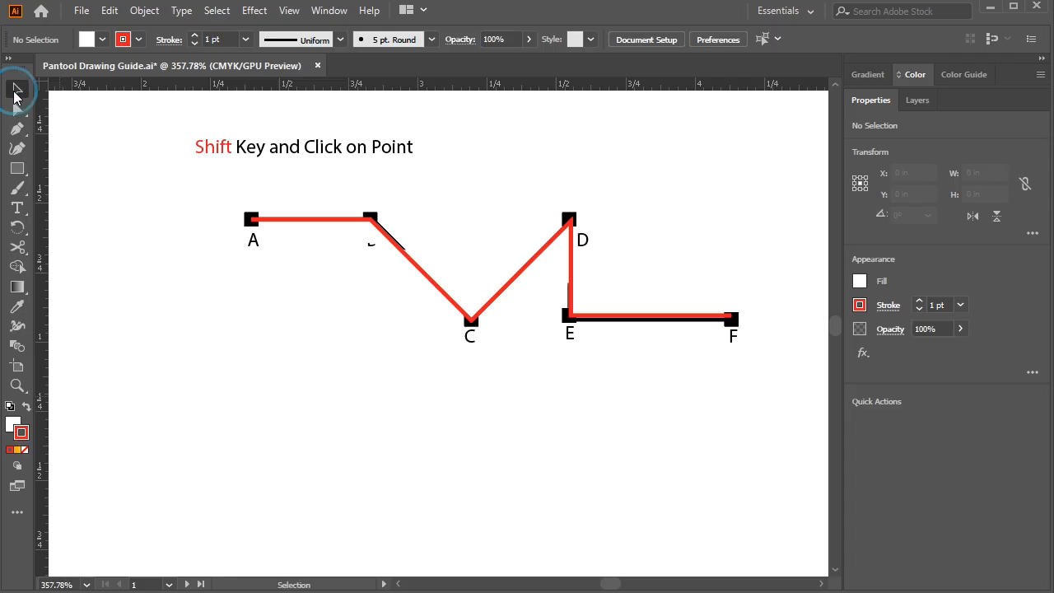
pyautogui.click(285, 219)
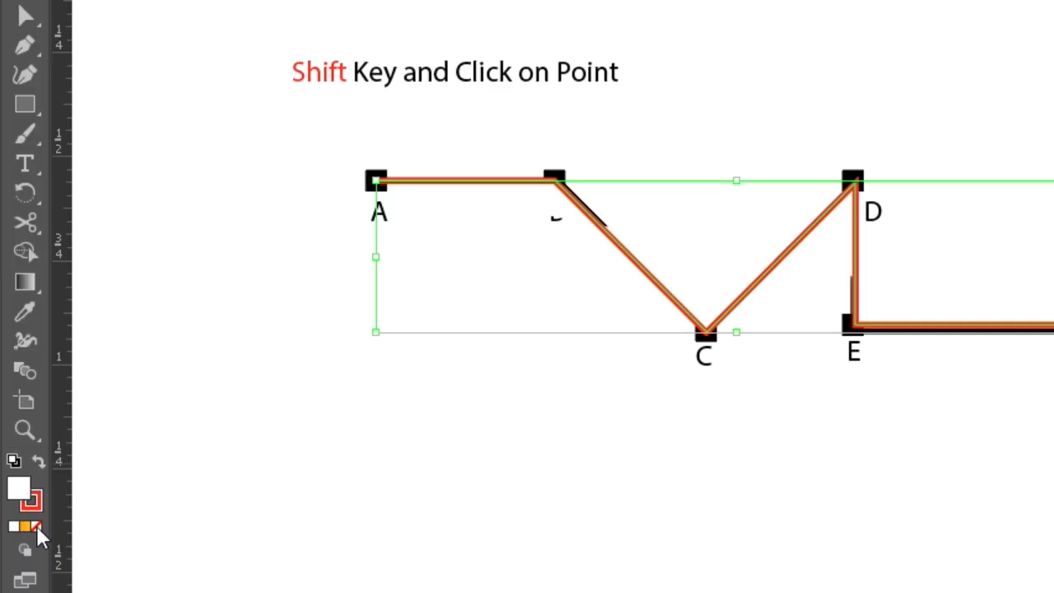
pyautogui.click(36, 525)
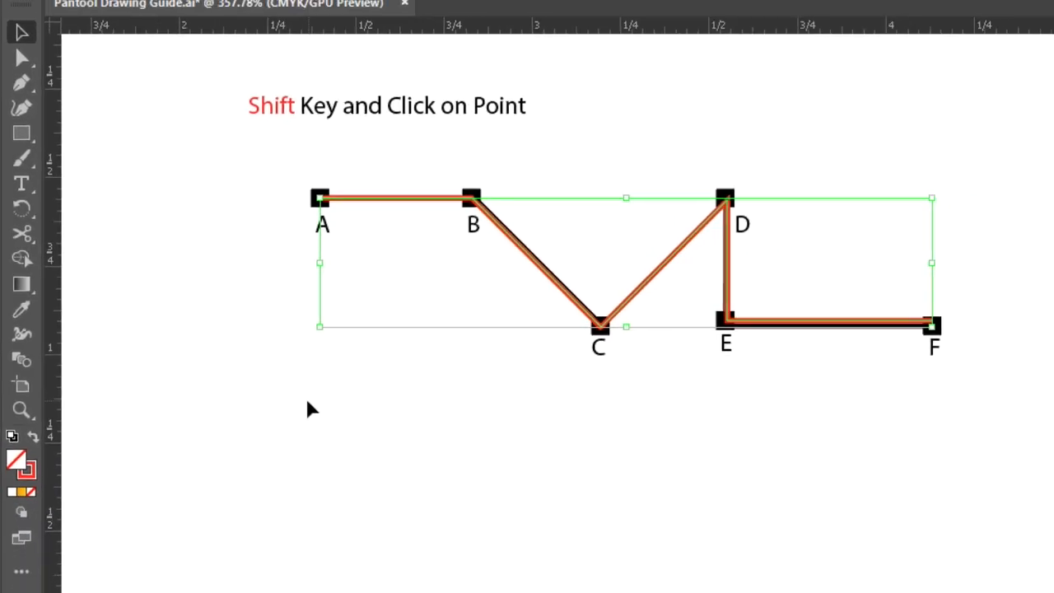
pyautogui.click(307, 410)
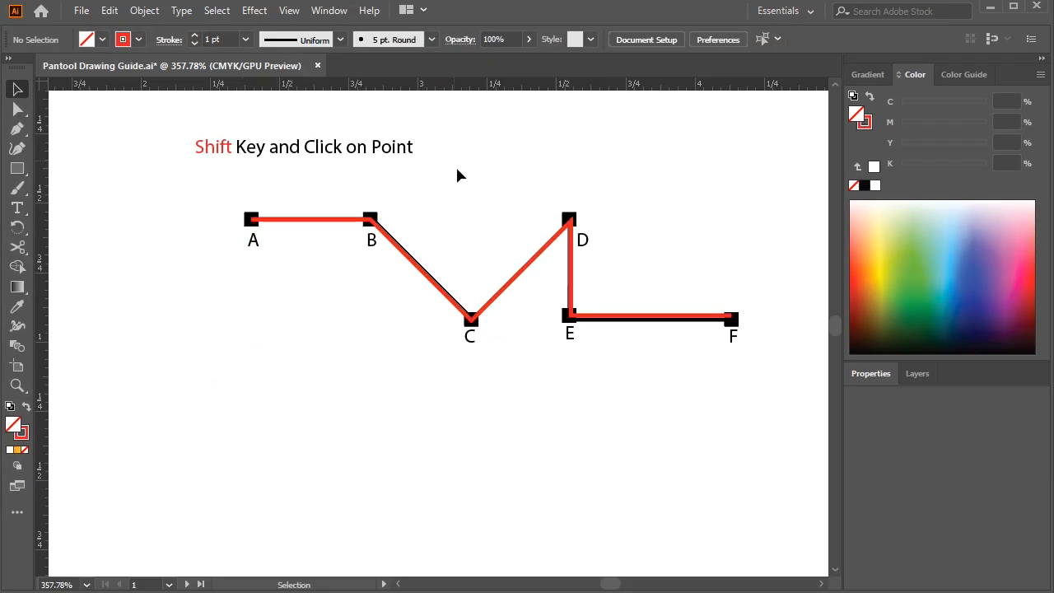
# Move the red zigzag path straight down so it sits clear below the black A-to-F guide
pyautogui.click(515, 243)
pyautogui.click(495, 396)
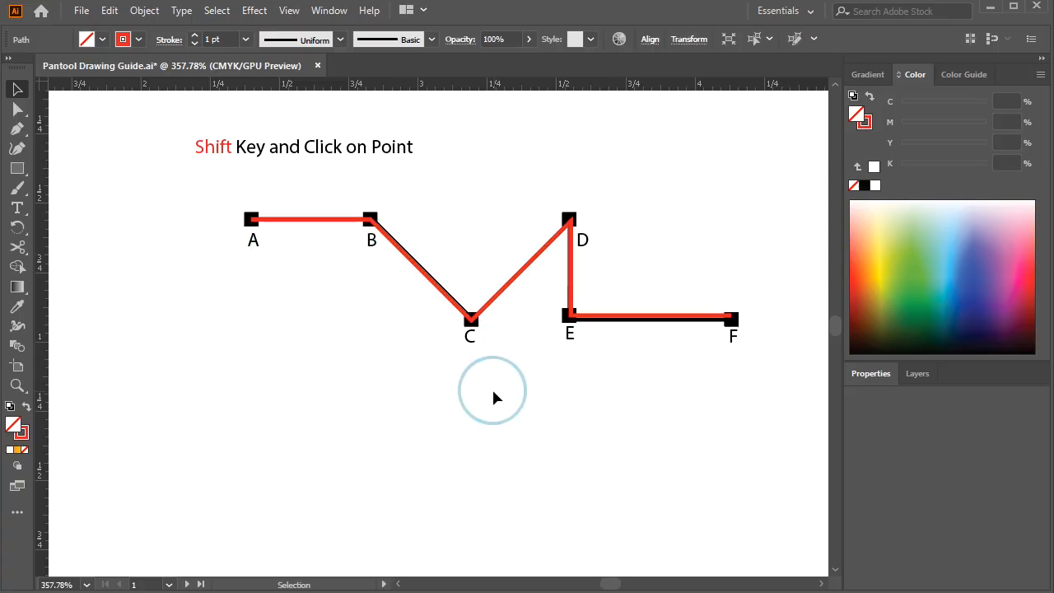
pyautogui.moveTo(434, 294); pyautogui.dragTo(431, 425)
pyautogui.click(540, 321)
pyautogui.moveTo(549, 331); pyautogui.dragTo(506, 211)
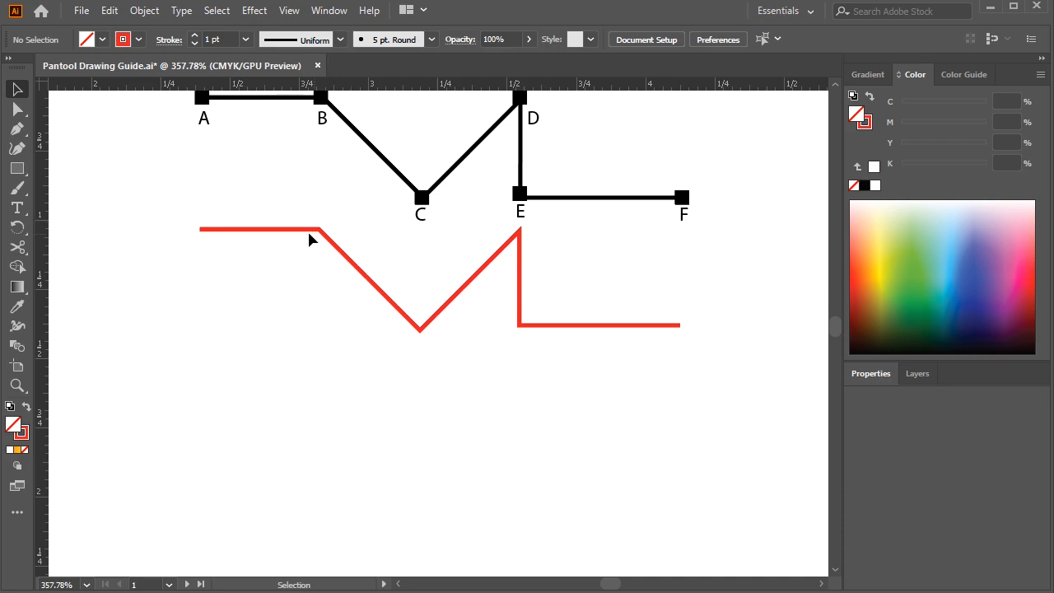
# Reposition the red path's second anchor point with Direct Selection, trying it lower before placing it slightly above its original height
pyautogui.click(18, 109)
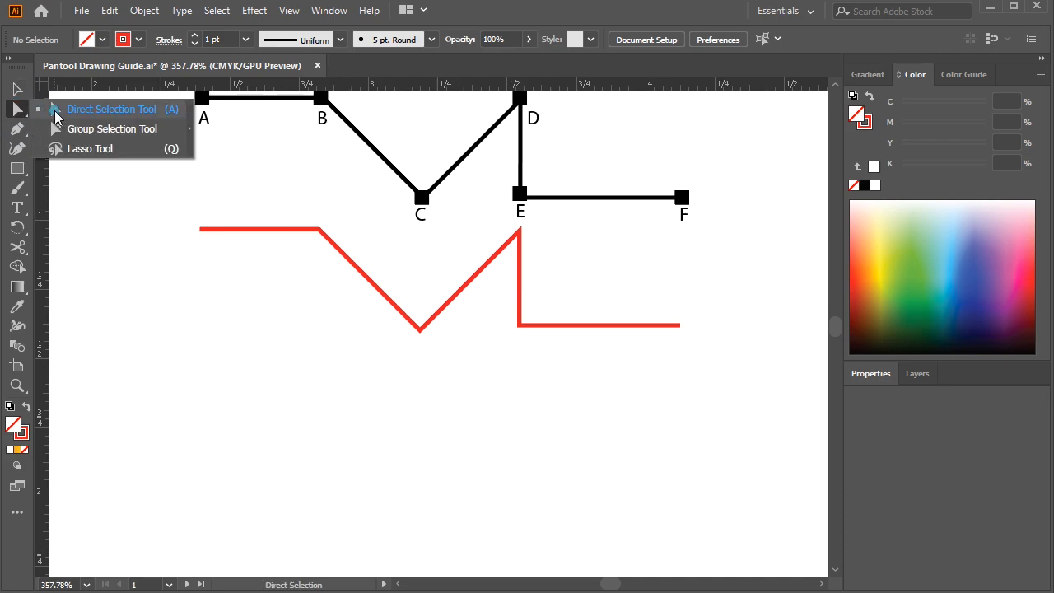
pyautogui.click(56, 115)
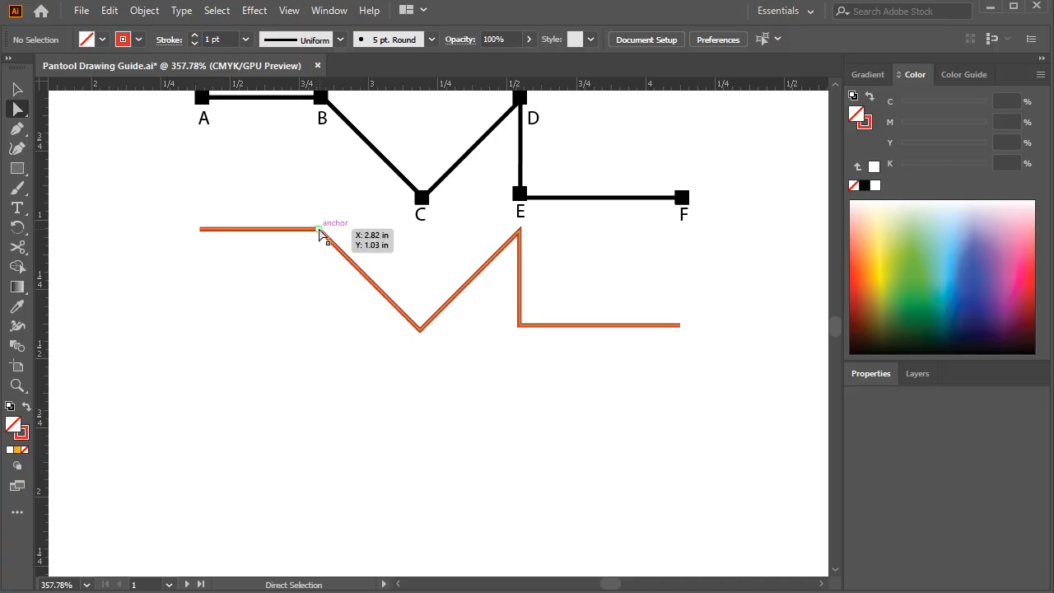
pyautogui.click(320, 233)
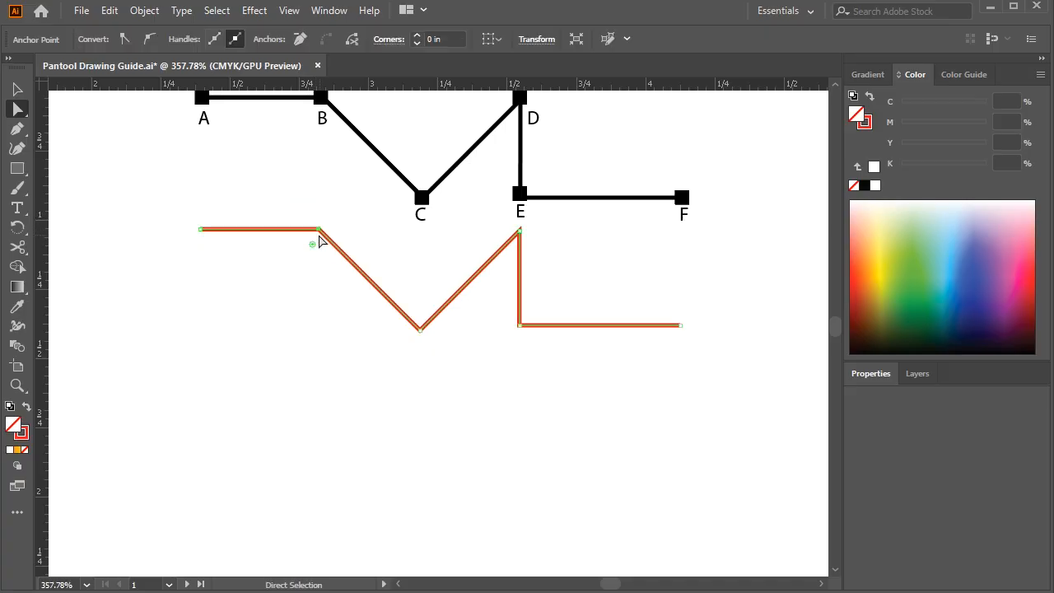
pyautogui.moveTo(319, 239); pyautogui.dragTo(285, 294)
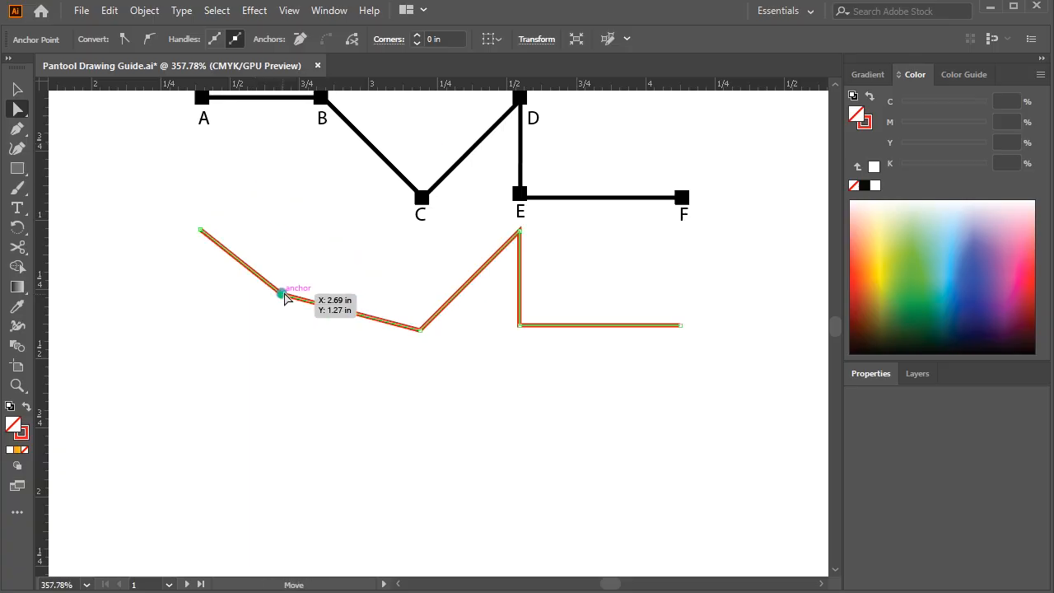
pyautogui.hotkey('ctrl', 'z')
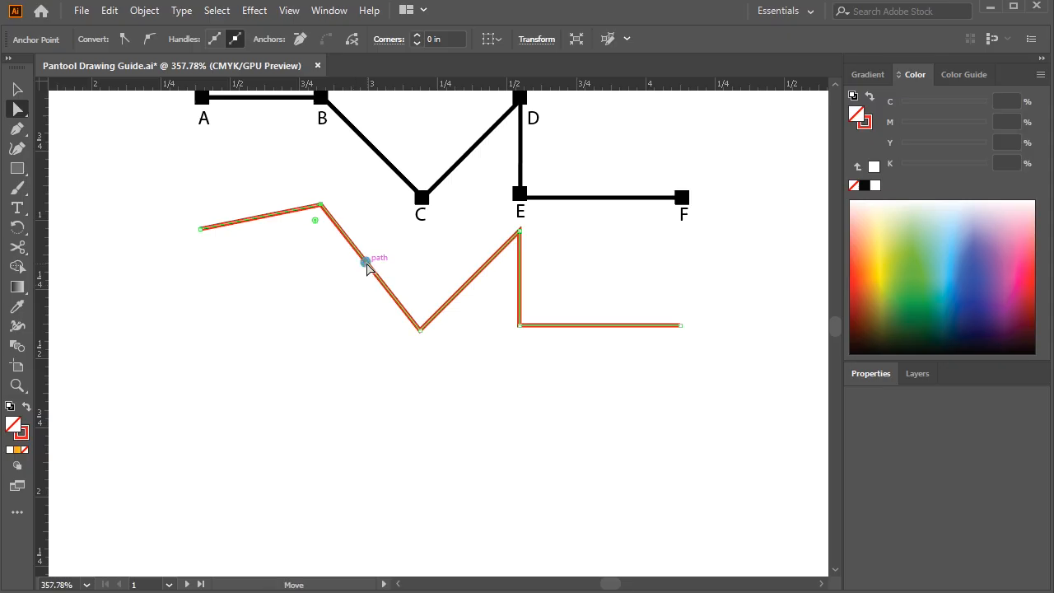
# Shift the red path's second segment slightly up and to the left with Direct Selection, and deselect the path
pyautogui.moveTo(367, 262); pyautogui.dragTo(324, 290)
pyautogui.moveTo(326, 287); pyautogui.dragTo(352, 256)
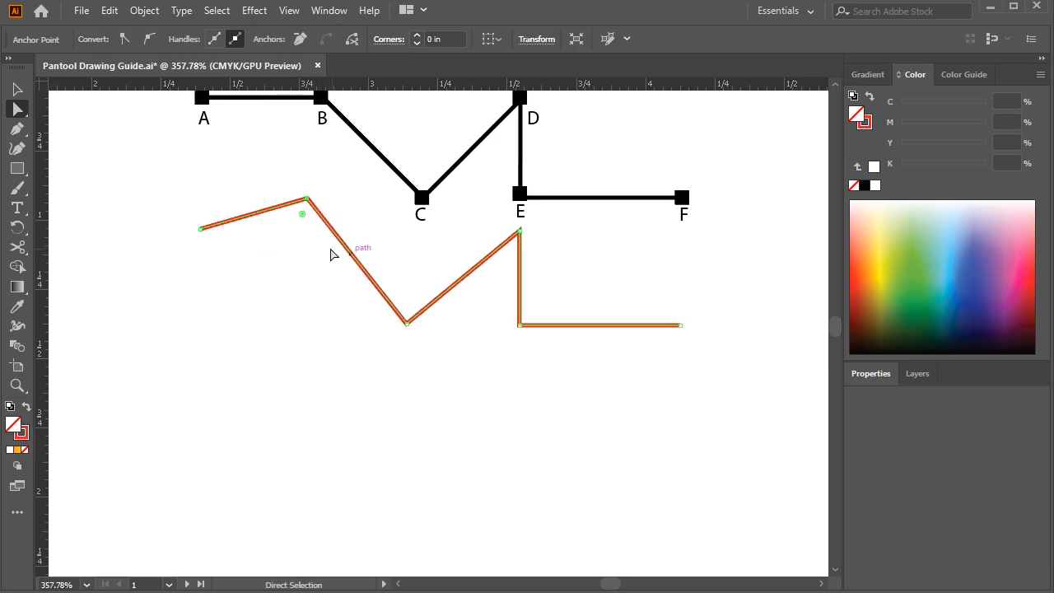
pyautogui.click(355, 301)
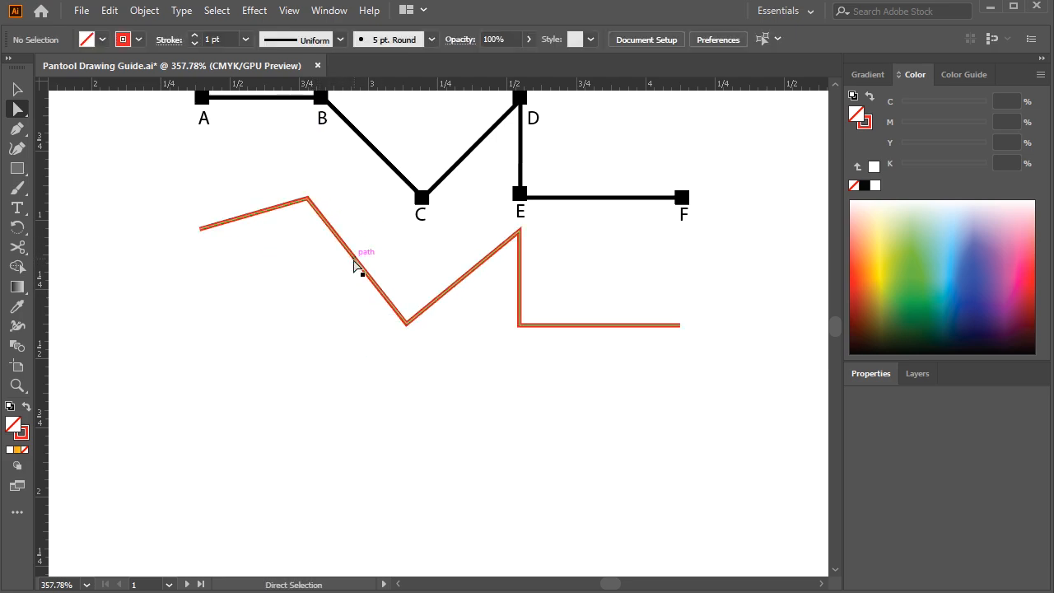
# Delete only the red path's second segment, splitting the path into two open pieces
pyautogui.click(354, 259)
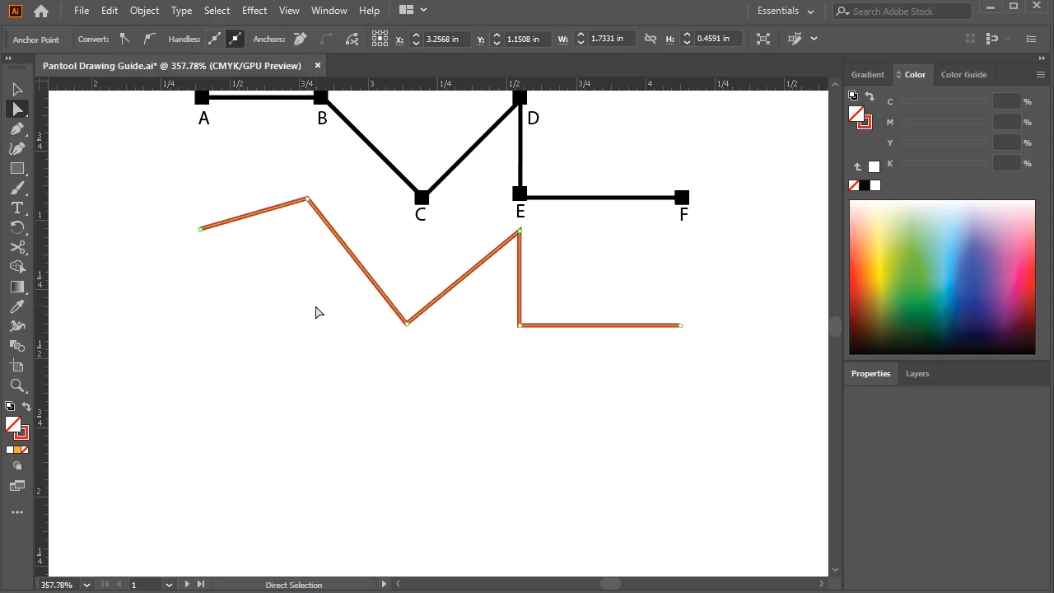
pyautogui.press('Delete')
pyautogui.click(309, 289)
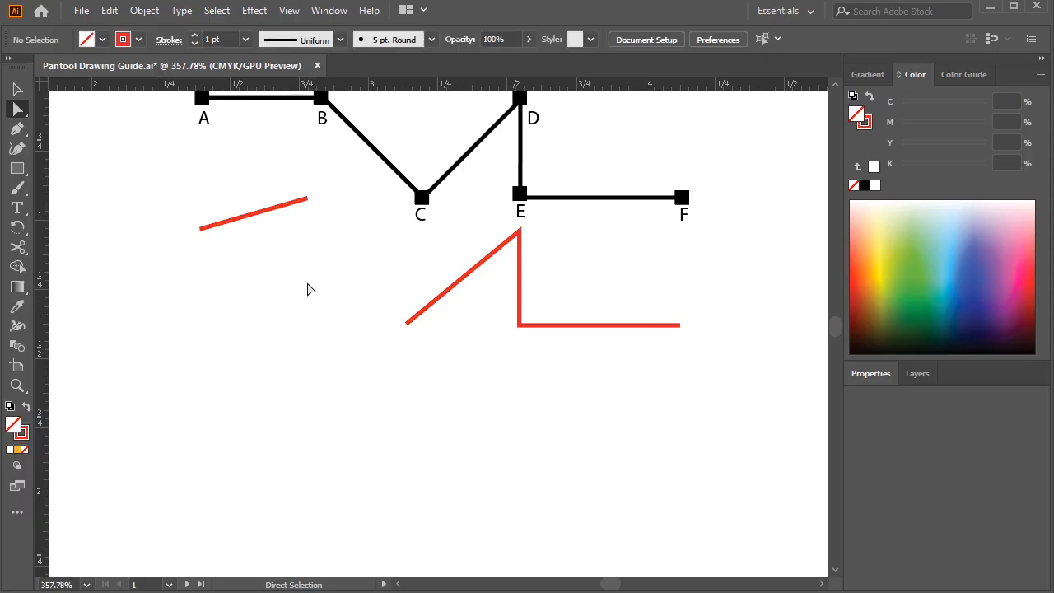
pyautogui.moveTo(380, 221); pyautogui.dragTo(302, 308)
# Move the short red line slightly down and the larger red piece down and left with the Selection tool
pyautogui.click(18, 89)
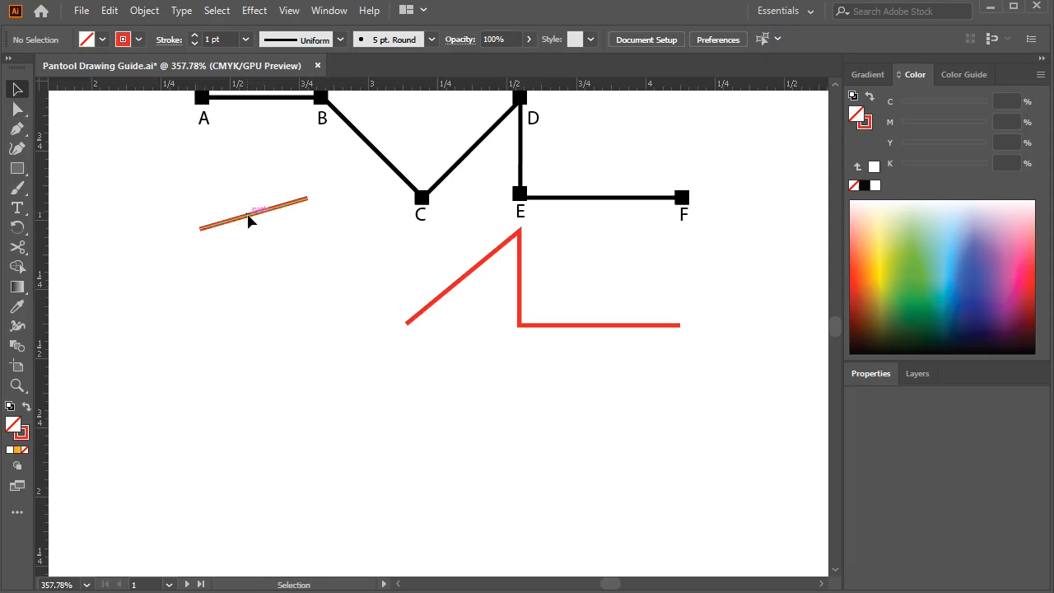
pyautogui.moveTo(245, 213); pyautogui.dragTo(247, 231)
pyautogui.moveTo(446, 289); pyautogui.dragTo(416, 345)
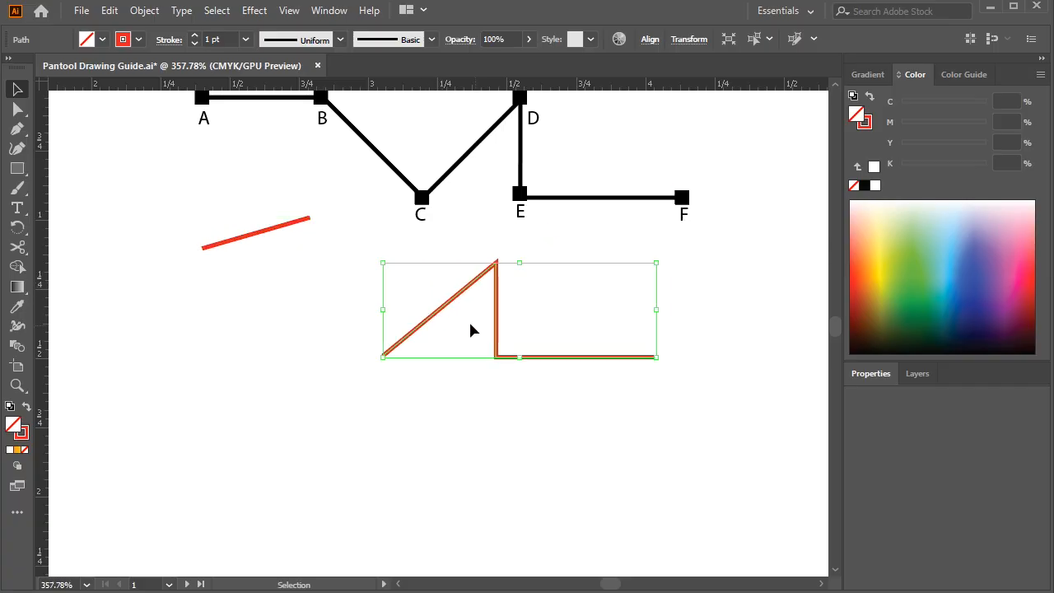
pyautogui.click(329, 282)
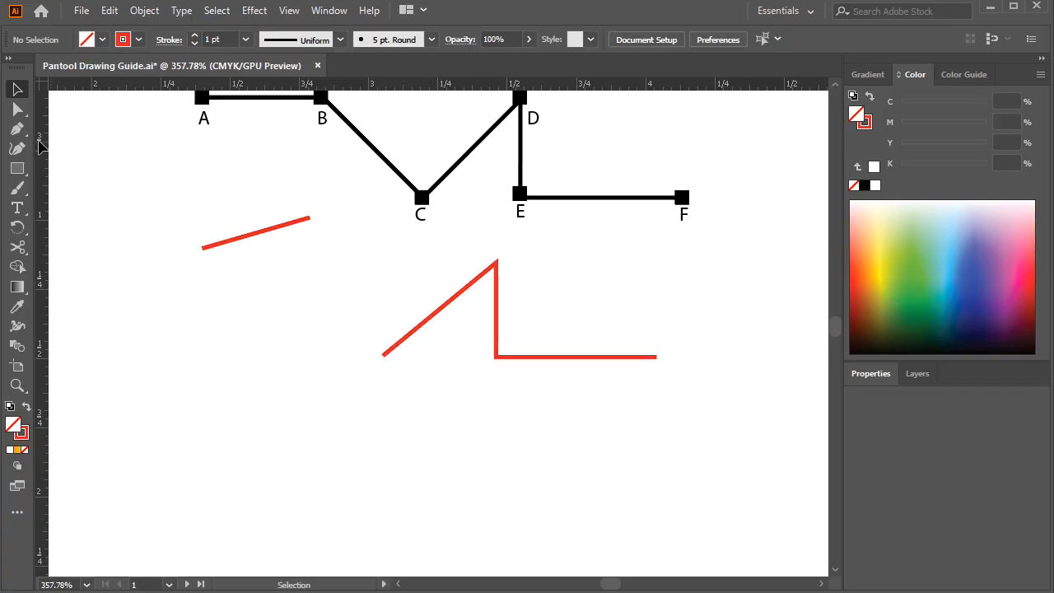
# Join the two red pieces between their facing endpoints with the Pen tool, and move the joined path slightly up and left
pyautogui.click(15, 129)
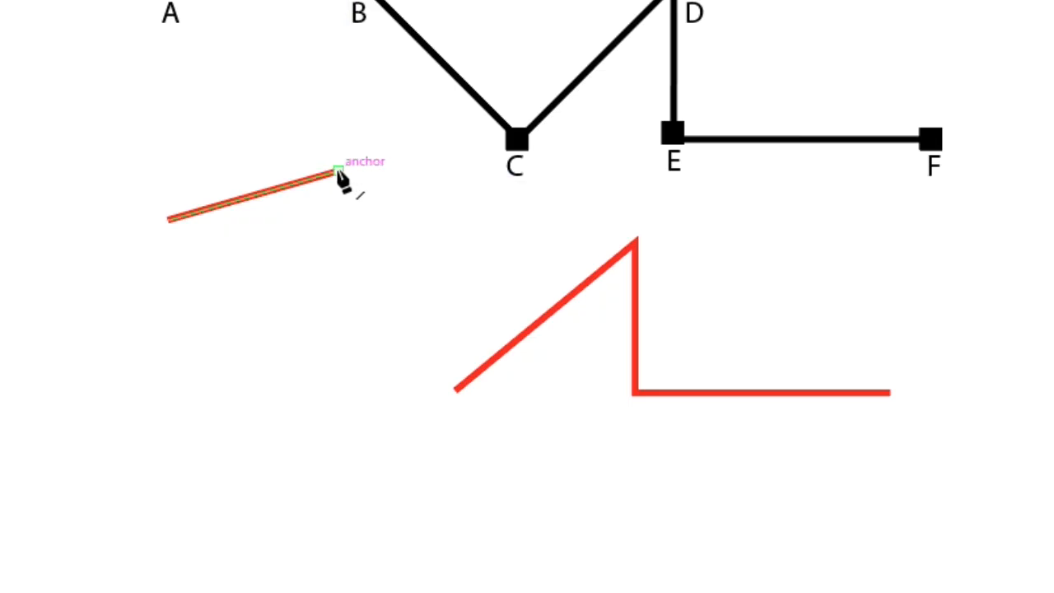
pyautogui.click(338, 171)
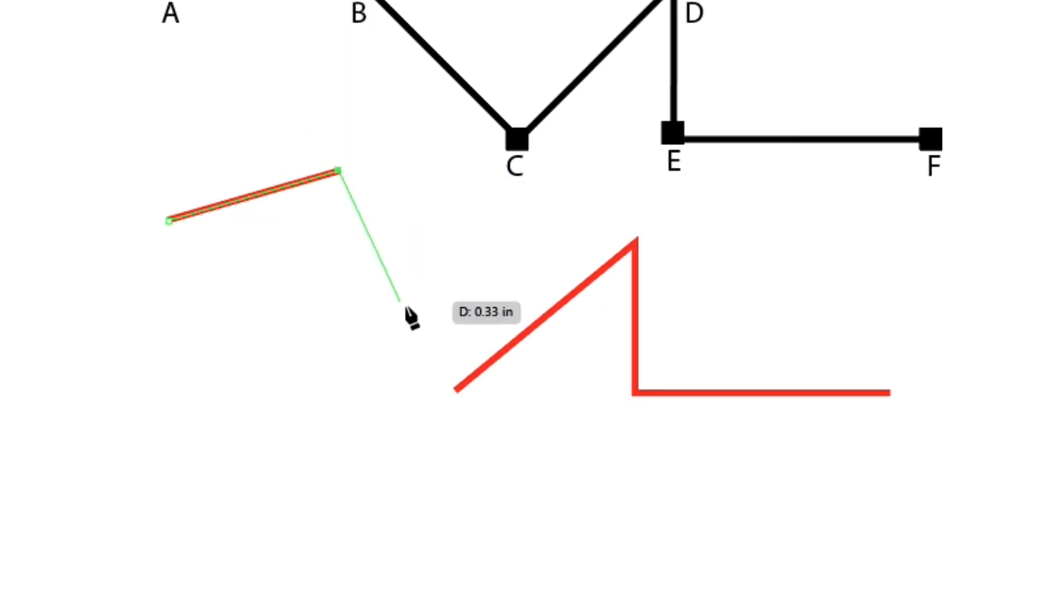
pyautogui.click(455, 389)
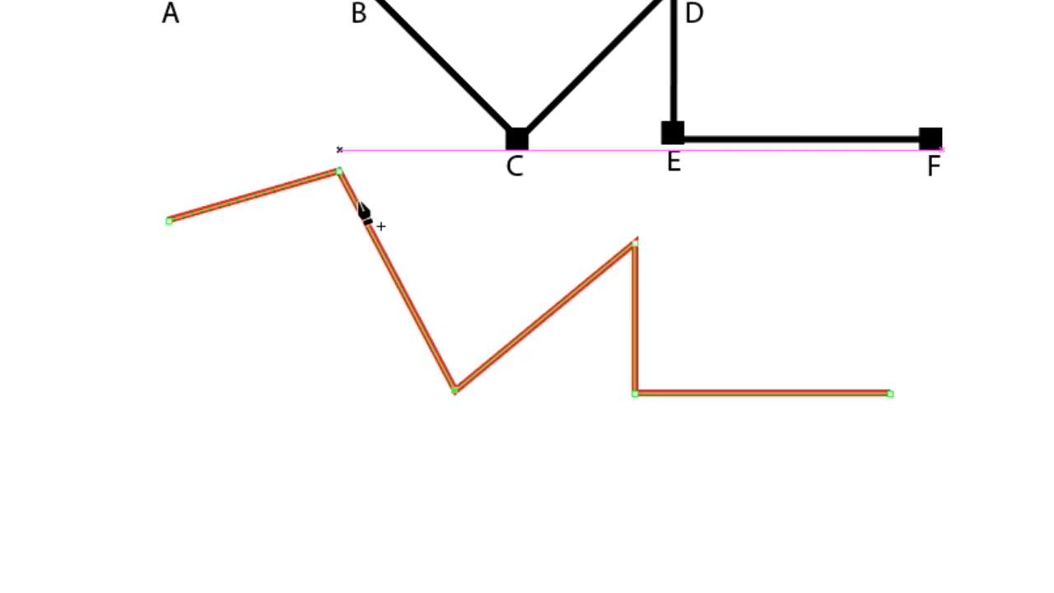
pyautogui.press('v')
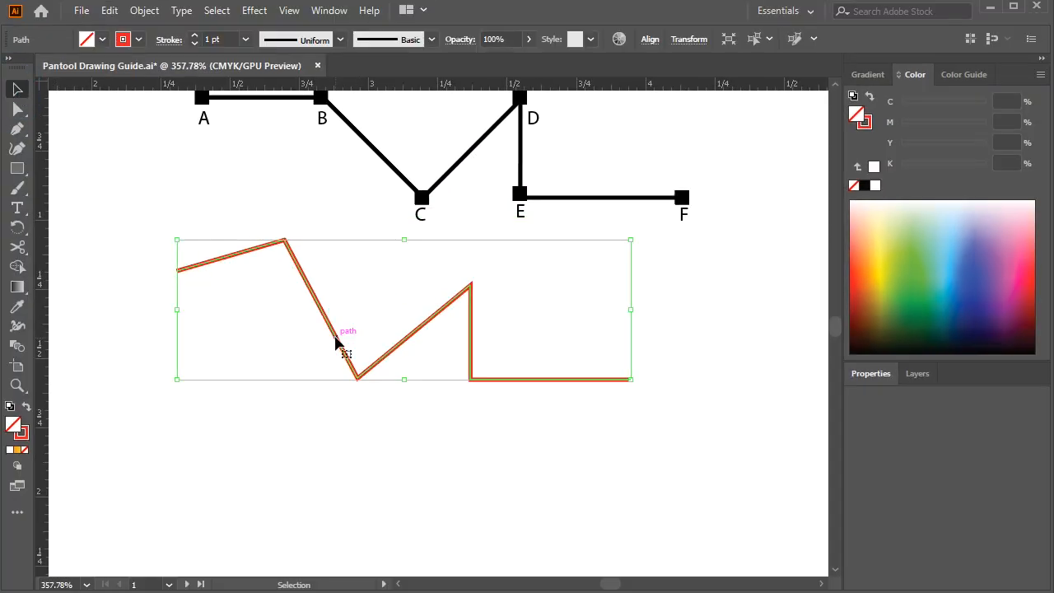
pyautogui.moveTo(336, 343); pyautogui.dragTo(343, 304)
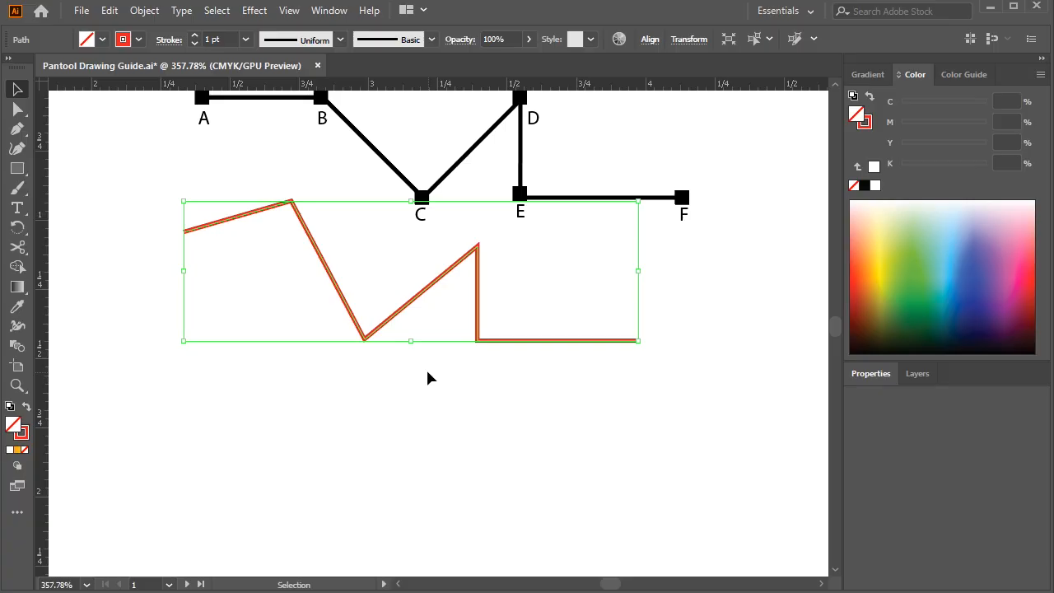
# Remove the anchor point at the V-shaped low corner of the joined red path without breaking the path
pyautogui.click(17, 109)
pyautogui.click(367, 343)
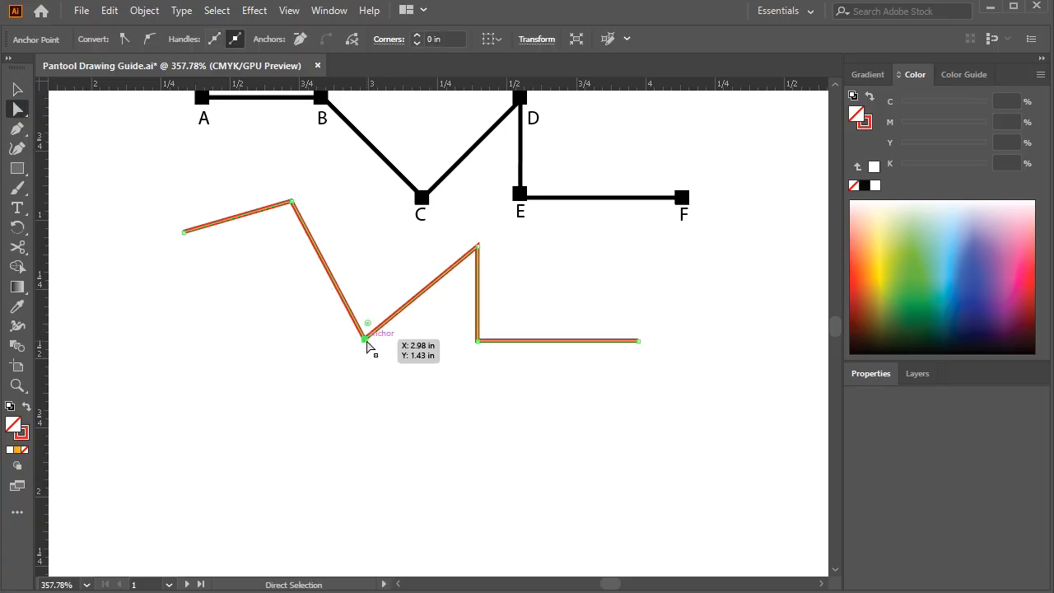
pyautogui.click(303, 38)
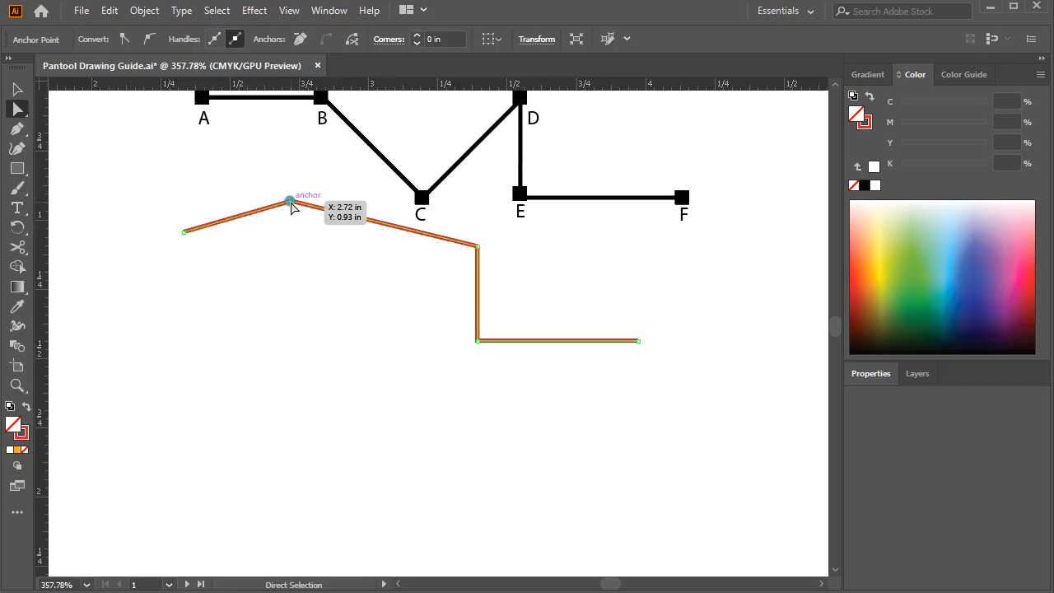
# Add an anchor point midway along the red path's long sloping segment and move it down and left into a V-shaped corner
pyautogui.click(290, 202)
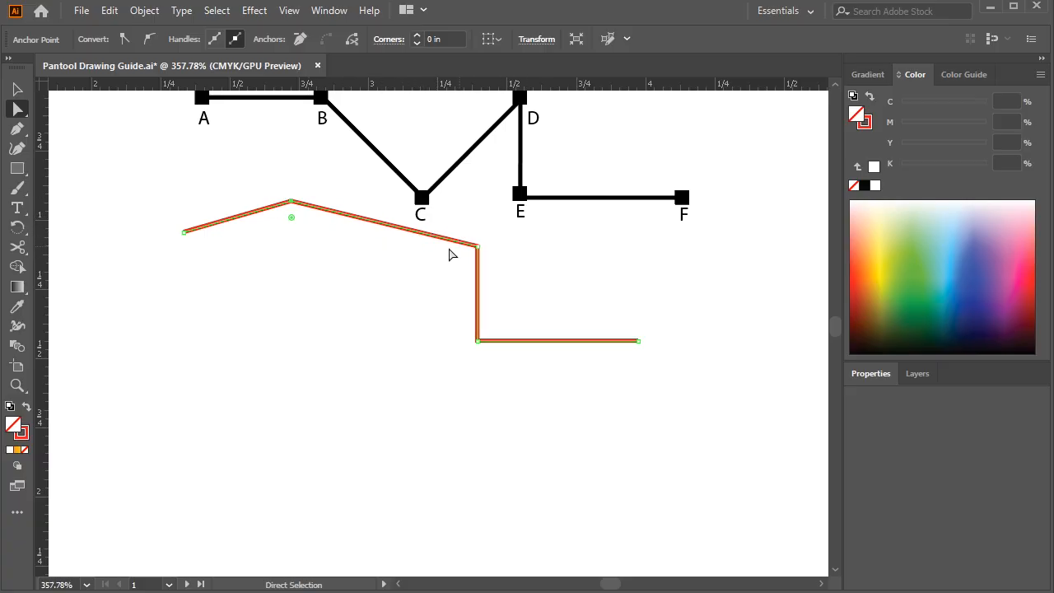
pyautogui.click(17, 128)
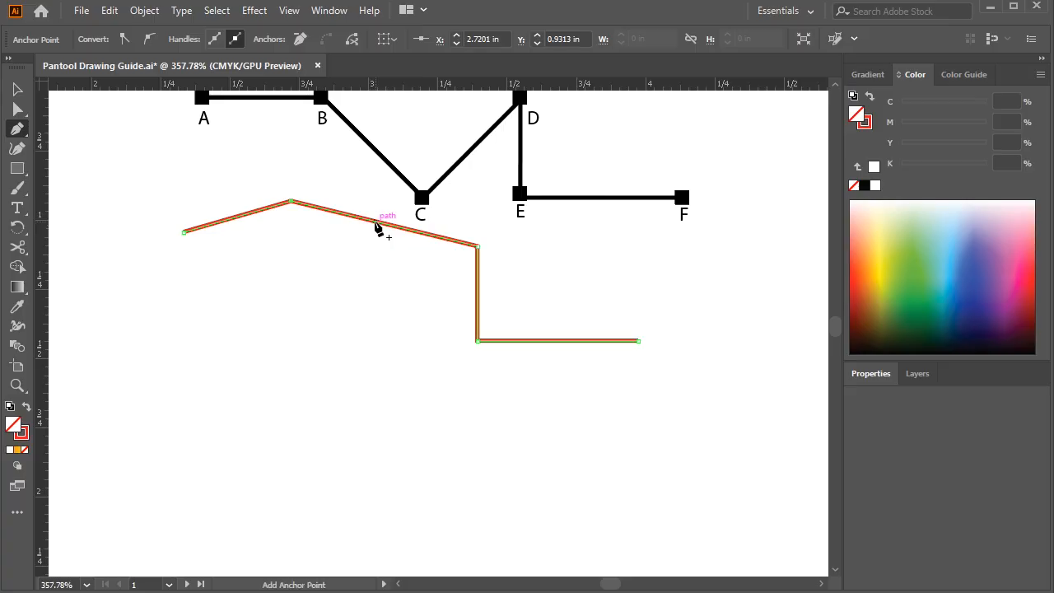
pyautogui.click(376, 223)
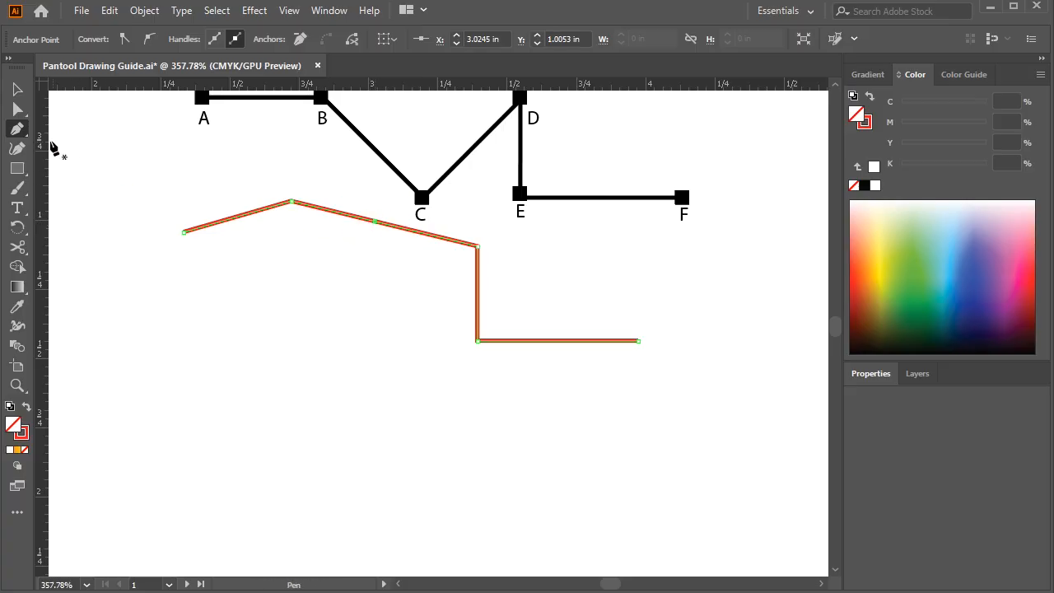
pyautogui.click(17, 108)
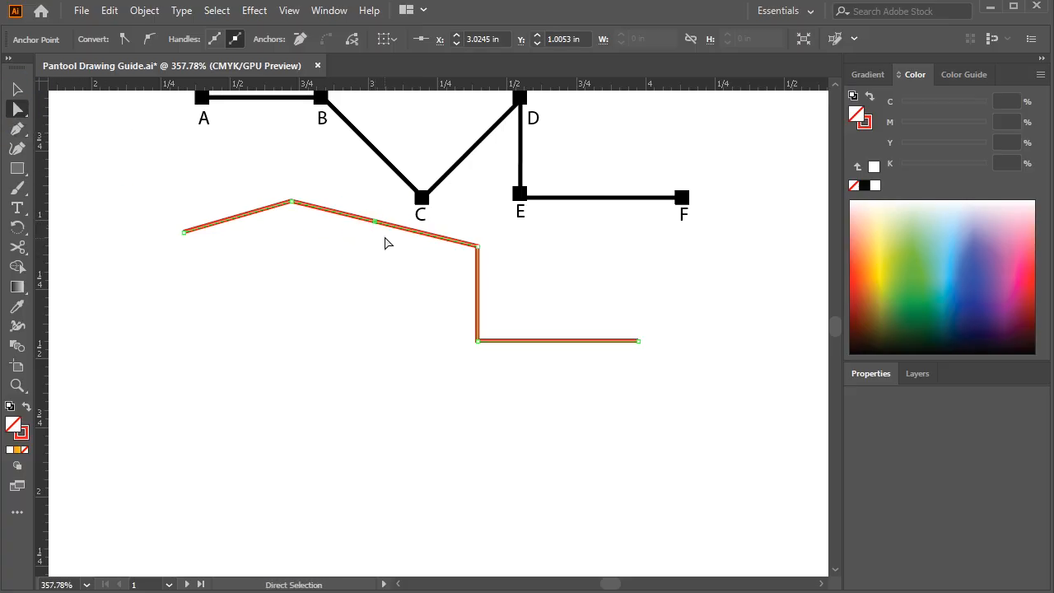
pyautogui.moveTo(375, 222); pyautogui.dragTo(342, 346)
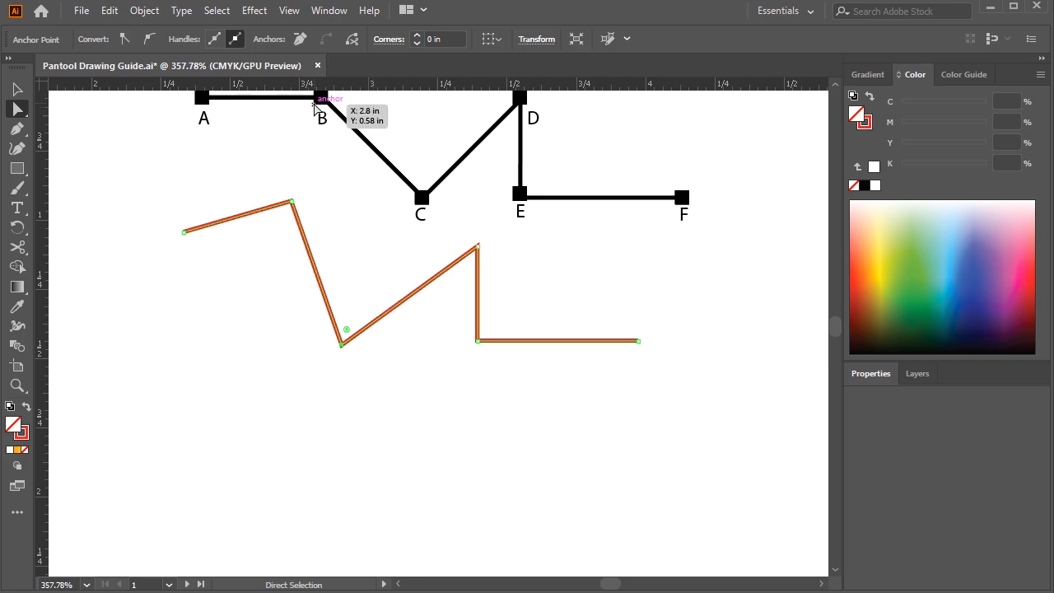
pyautogui.moveTo(342, 345); pyautogui.dragTo(321, 295)
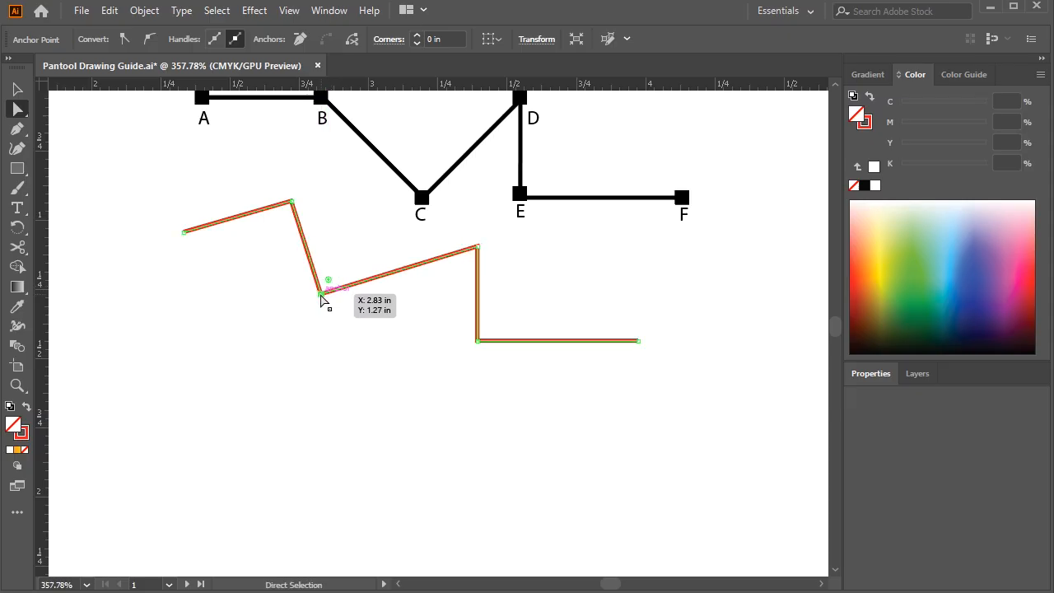
pyautogui.moveTo(324, 295); pyautogui.dragTo(341, 309)
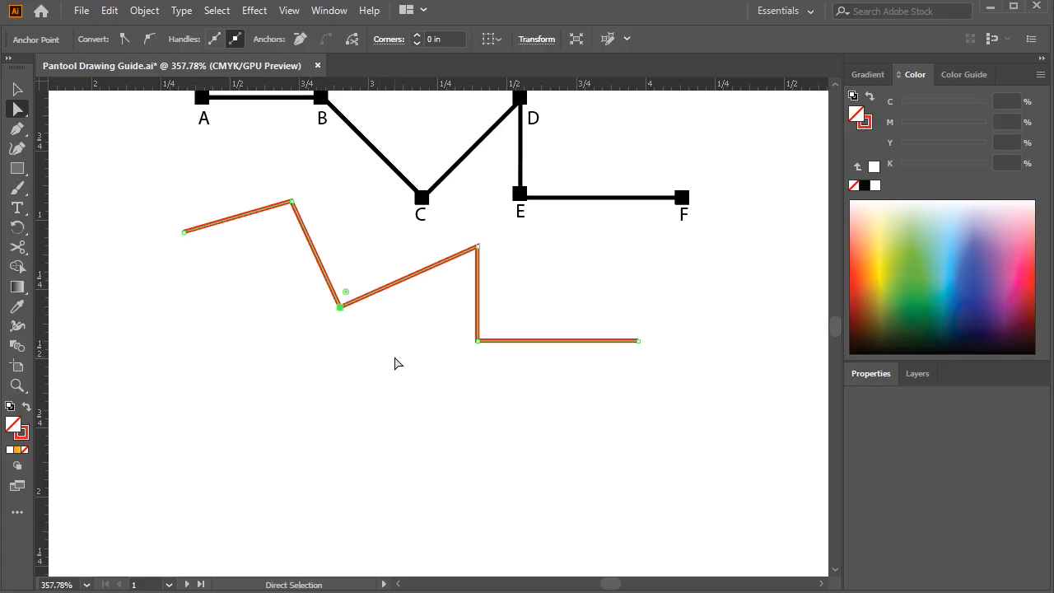
# Delete the entire edited red path below the A–F guide
pyautogui.scroll(1, 311, 324)
pyautogui.press('v')
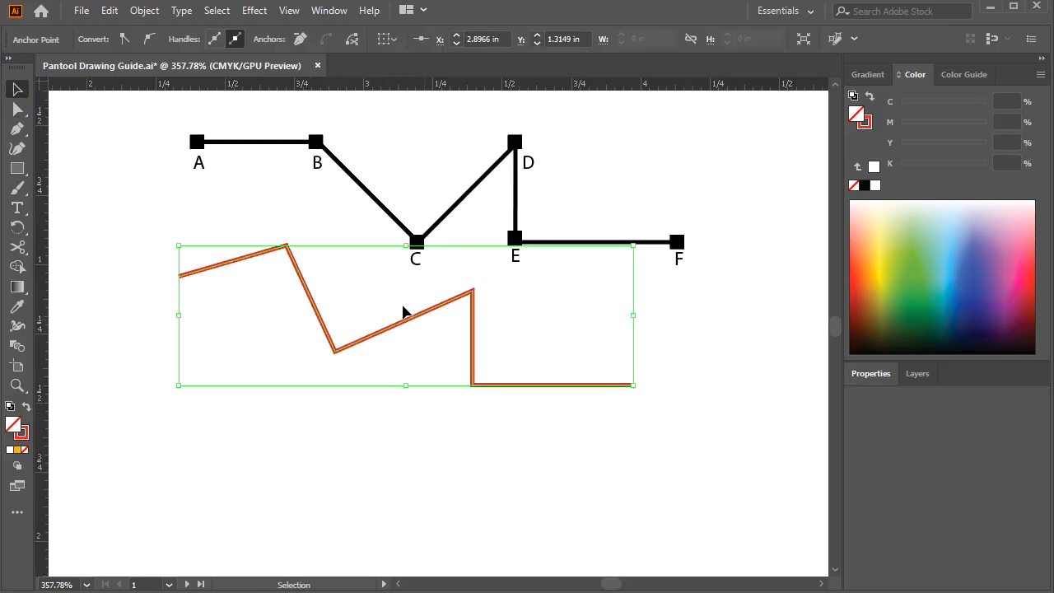
pyautogui.press('Delete')
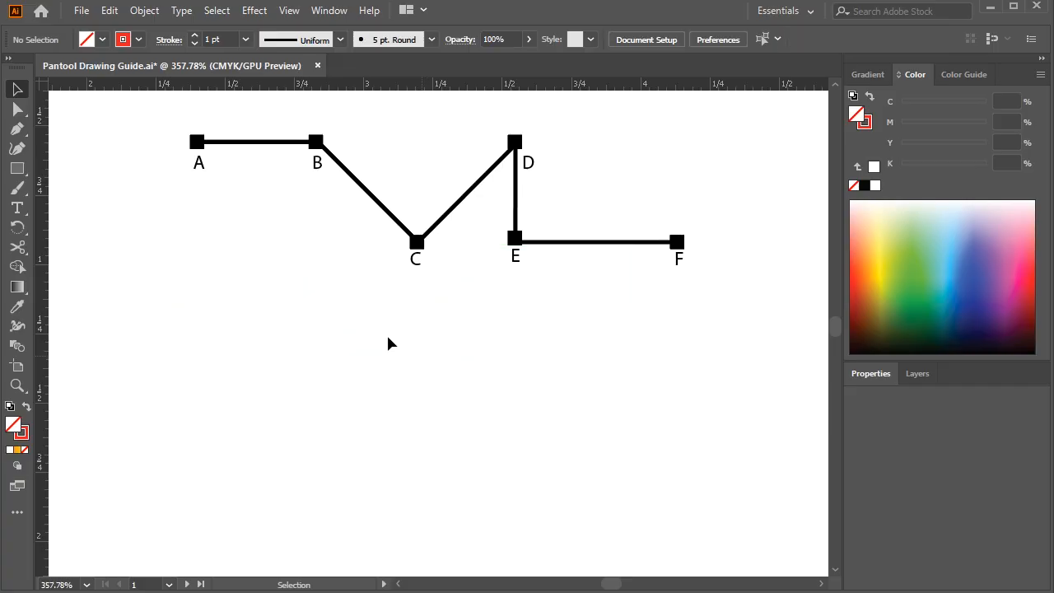
# Trace the guide from A through B, C, D and E to F with a red angle-constrained Pen tool path
pyautogui.click(17, 128)
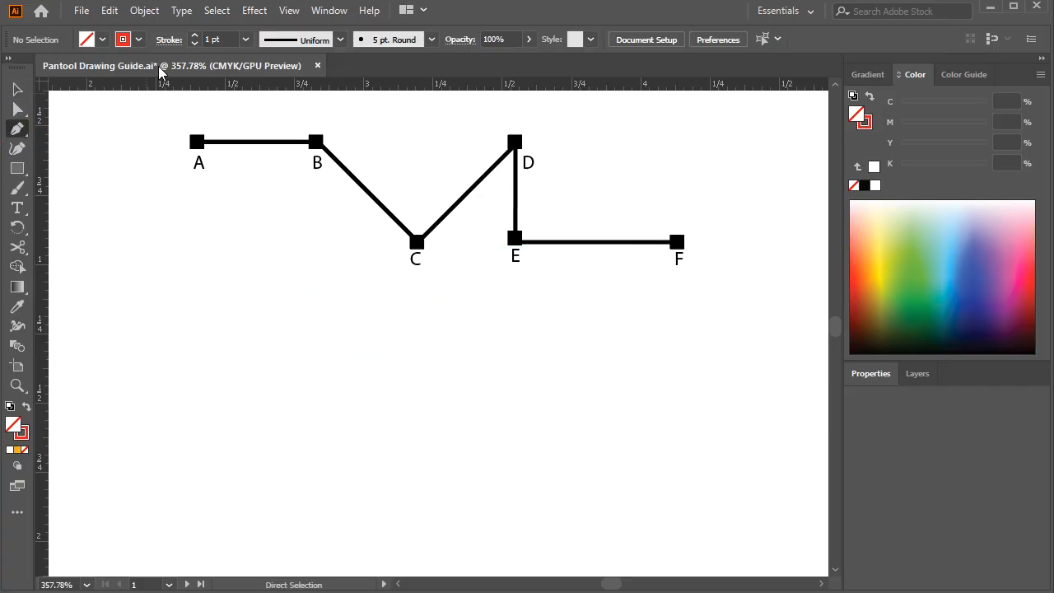
pyautogui.click(140, 40)
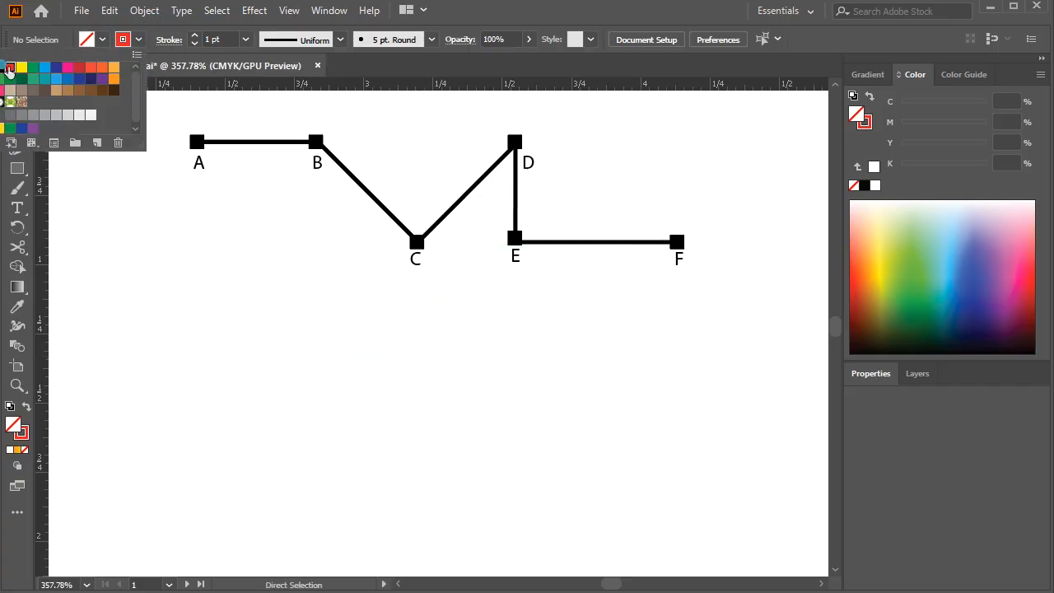
pyautogui.click(204, 148)
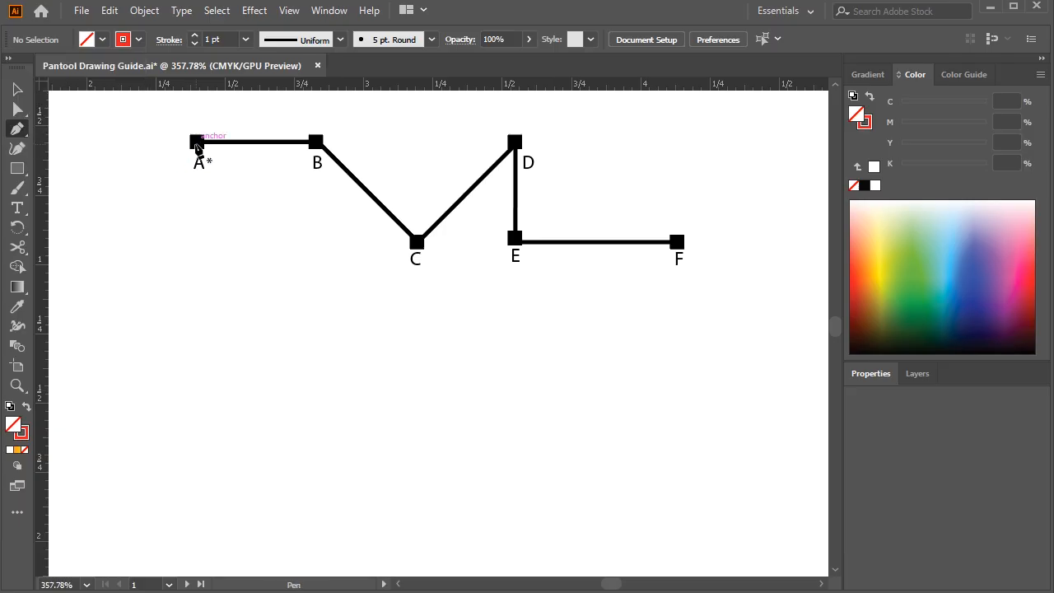
pyautogui.click(203, 145)
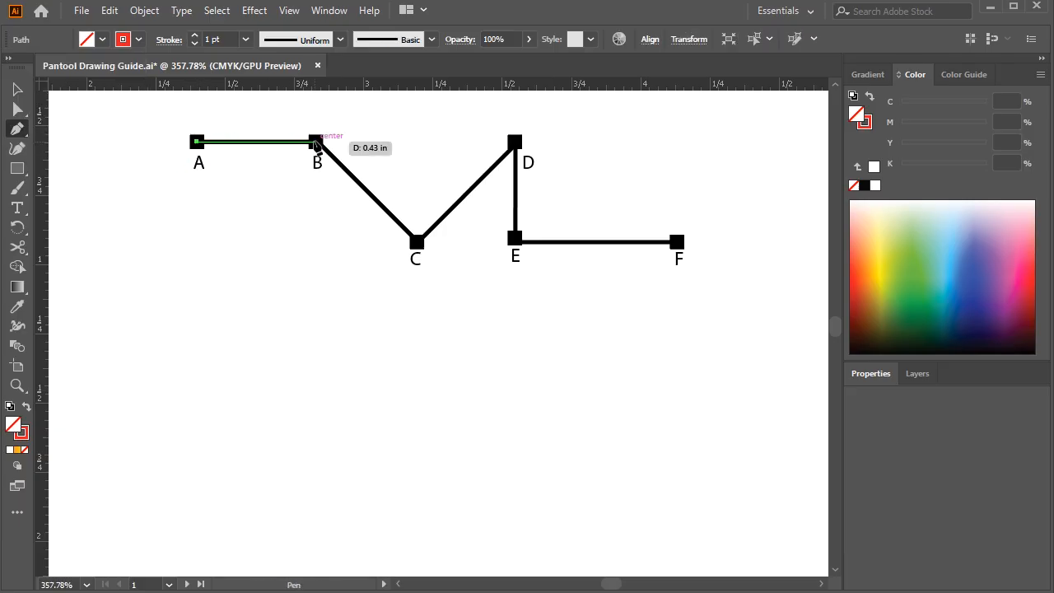
pyautogui.click(315, 142)
pyautogui.click(416, 241)
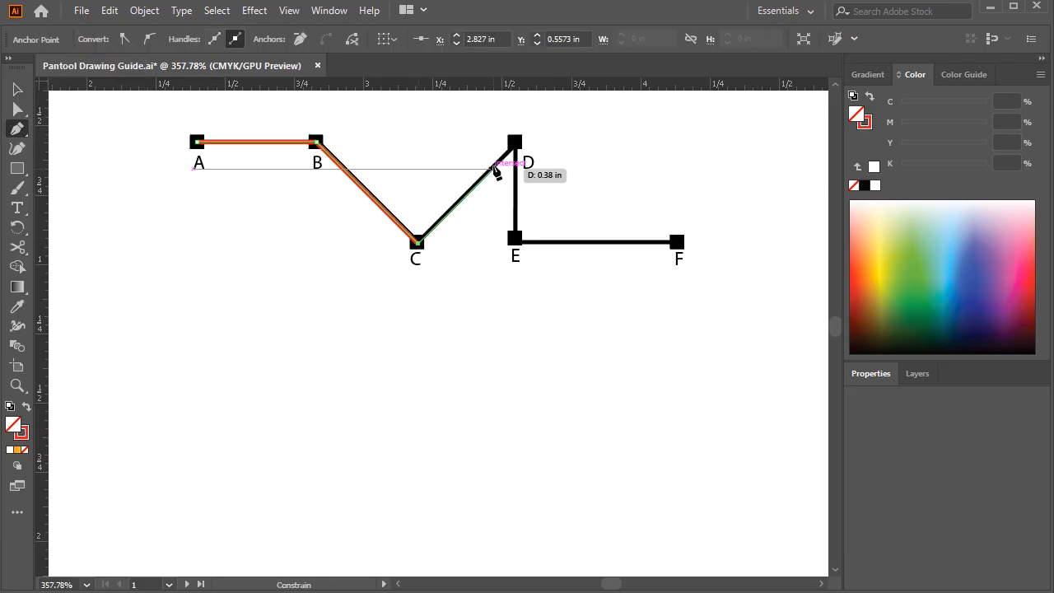
pyautogui.click(515, 146)
pyautogui.click(515, 238)
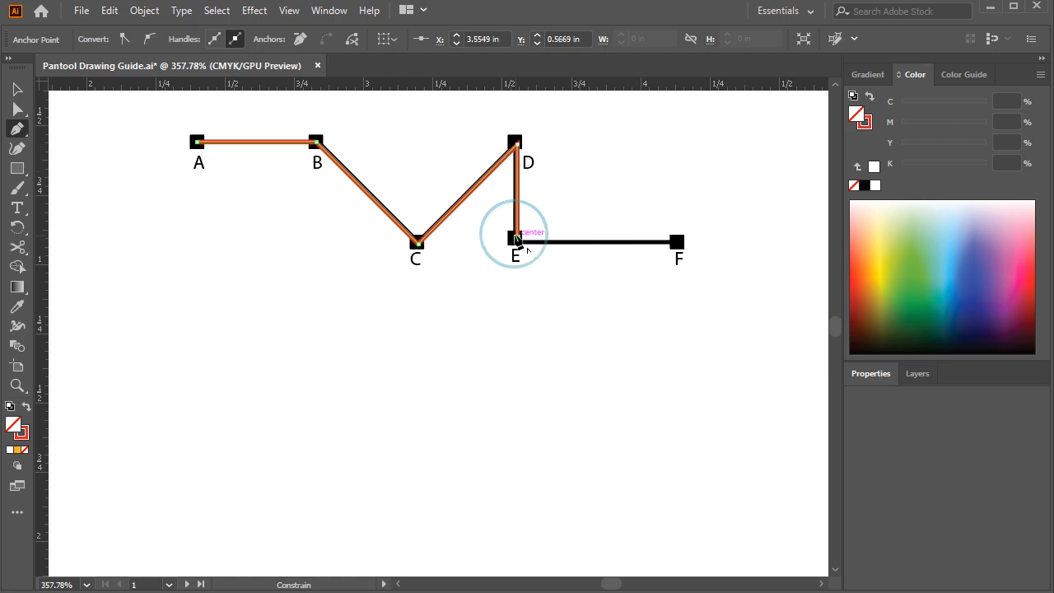
pyautogui.click(677, 240)
# Move the traced red path straight down below the A–F guide and deselect it
pyautogui.press('space')
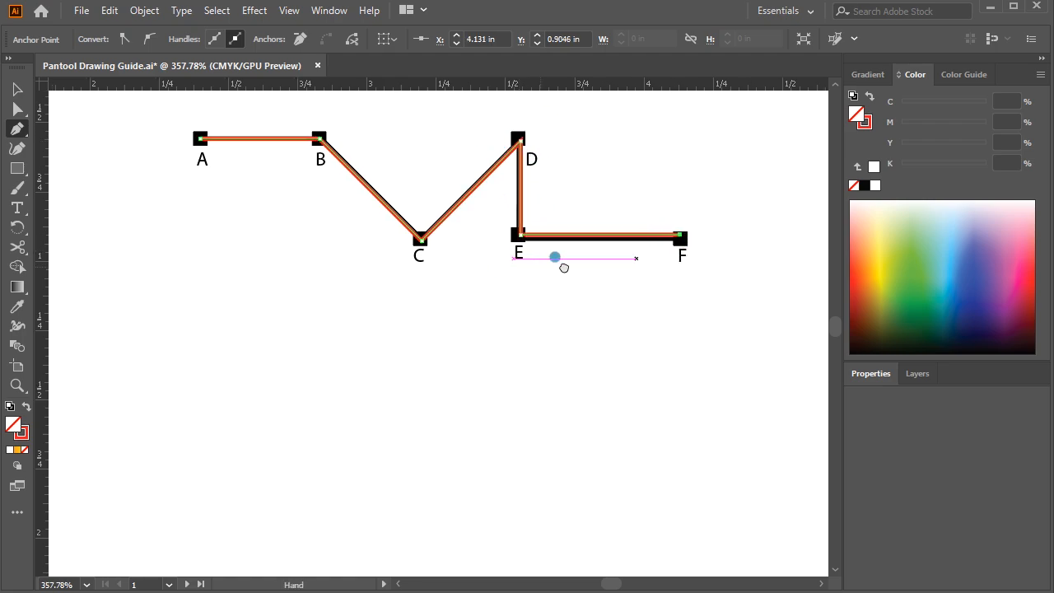
pyautogui.moveTo(529, 266); pyautogui.dragTo(635, 264)
pyautogui.click(17, 88)
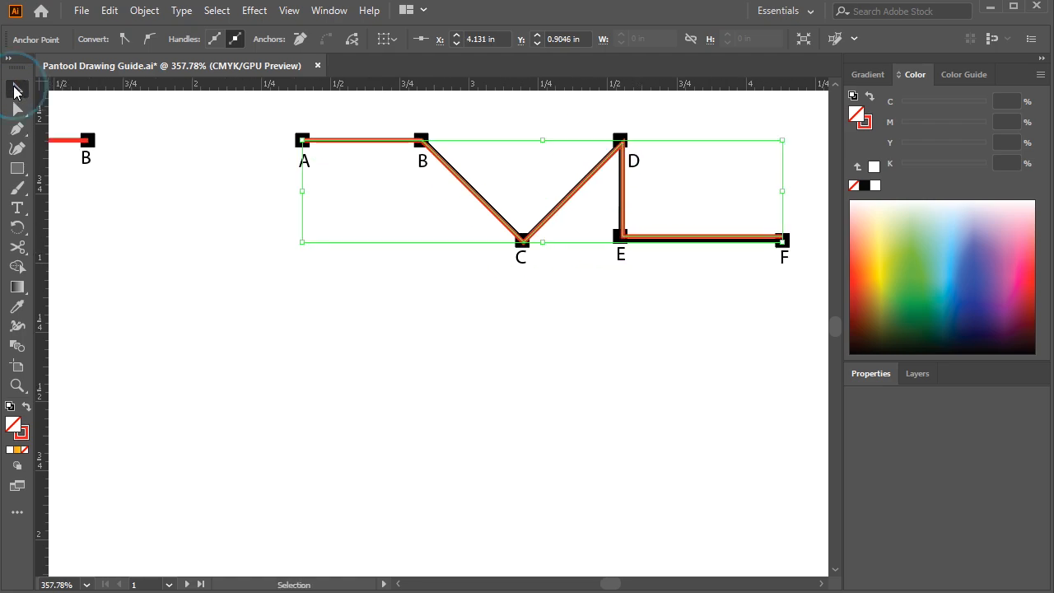
pyautogui.moveTo(481, 201); pyautogui.dragTo(476, 307)
pyautogui.click(581, 392)
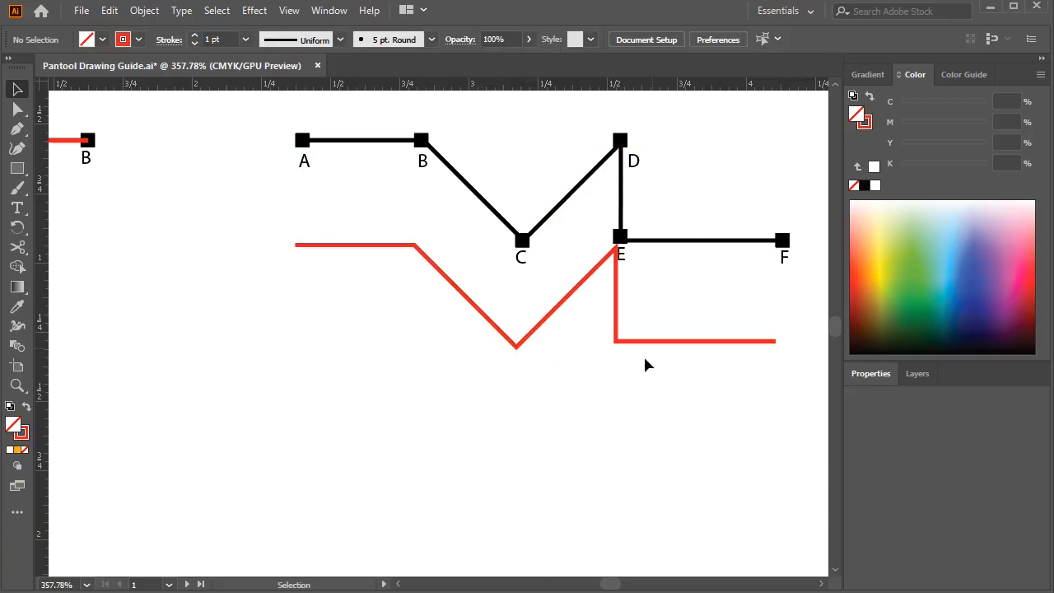
pyautogui.click(582, 275)
pyautogui.click(370, 419)
# Try to start a Pen tool path at the first curve guide with the locked Guide lines layer active
pyautogui.press('space')
pyautogui.moveTo(268, 463); pyautogui.dragTo(462, 264)
pyautogui.moveTo(204, 478); pyautogui.dragTo(435, 310)
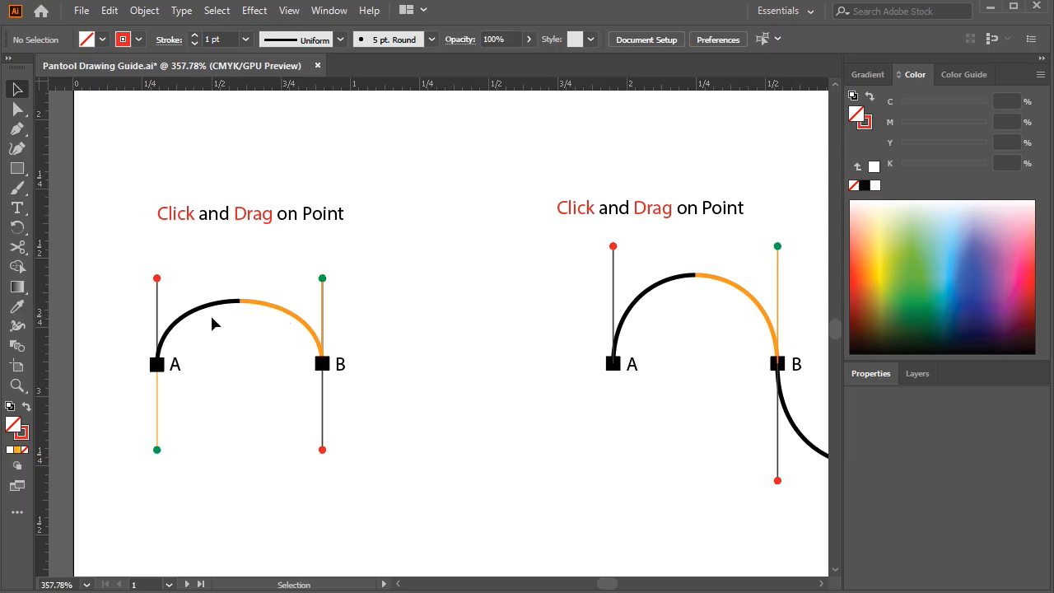
pyautogui.click(17, 129)
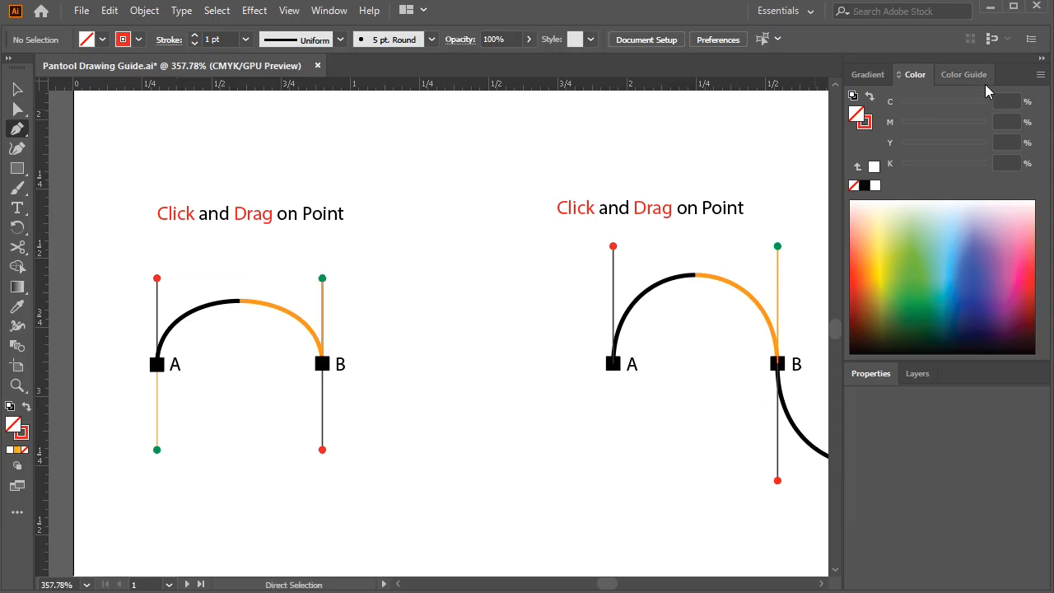
pyautogui.click(916, 374)
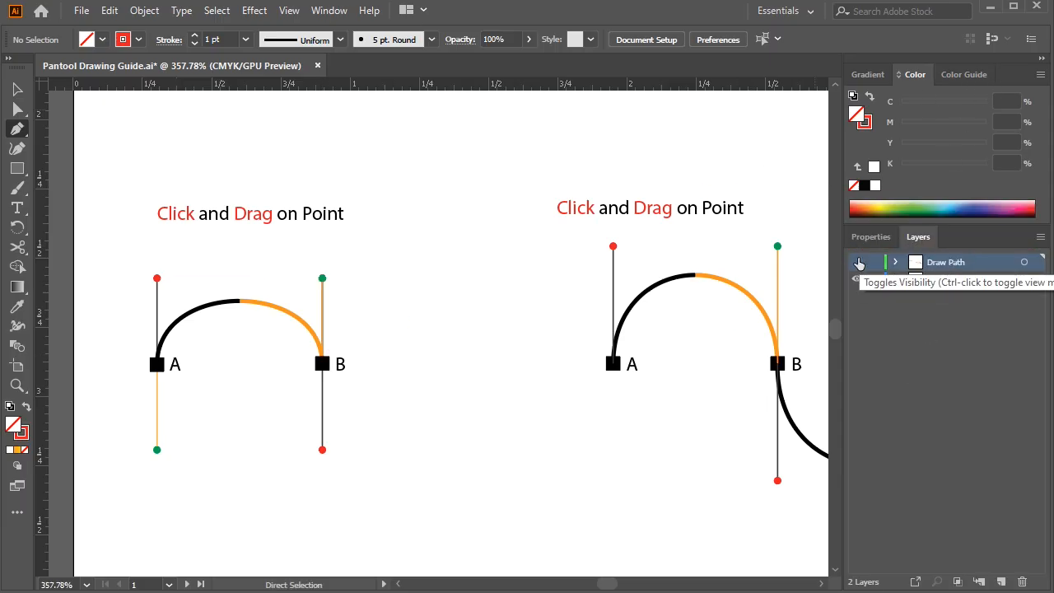
pyautogui.click(963, 286)
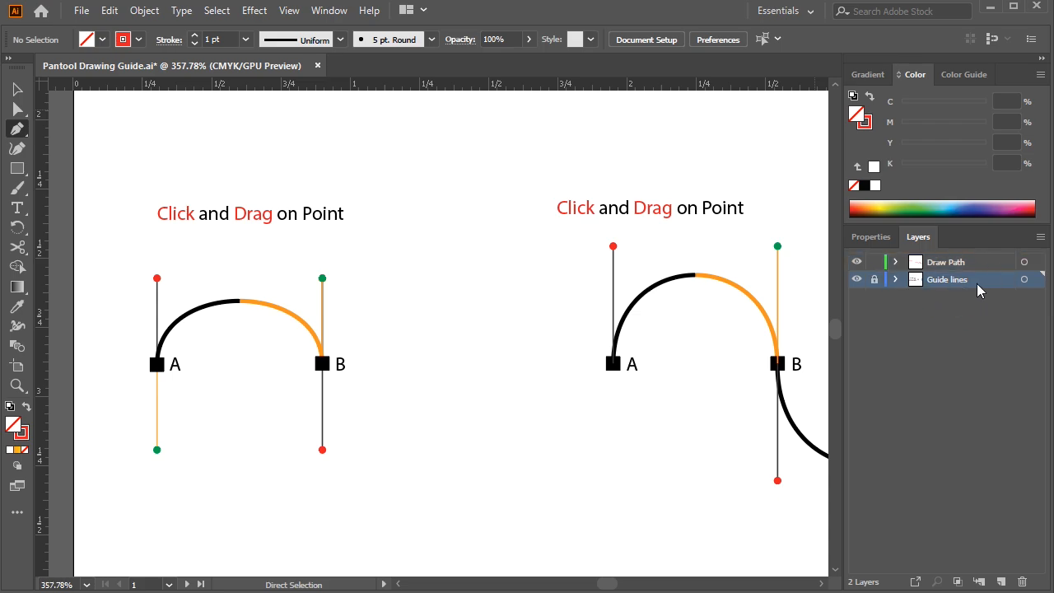
pyautogui.click(181, 358)
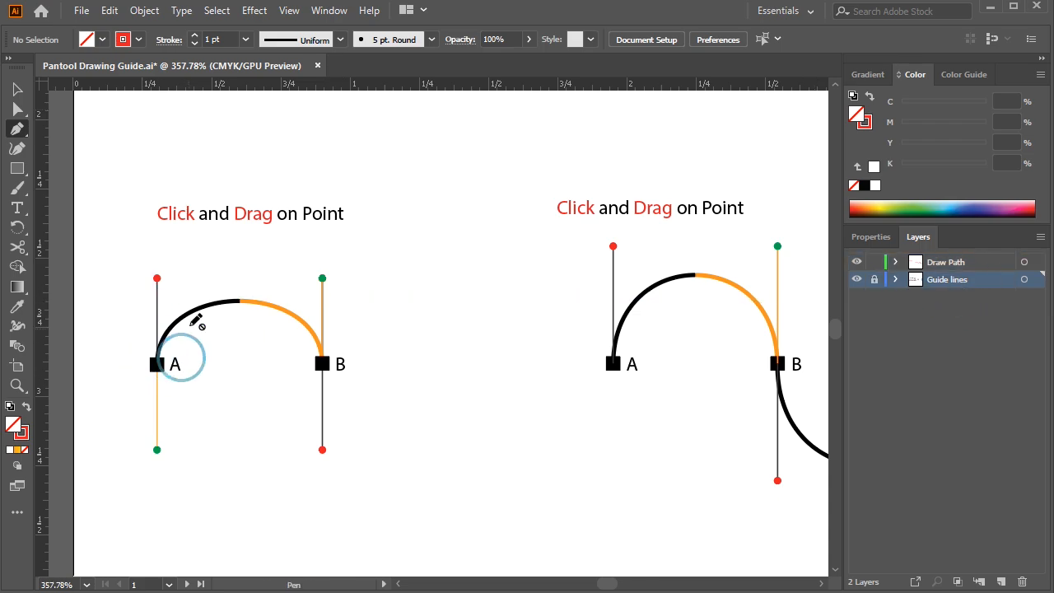
# Make the Draw Path layer active and draw a smooth arch from A to B, matching the first guide's direction handles, and finish the path
pyautogui.click(955, 266)
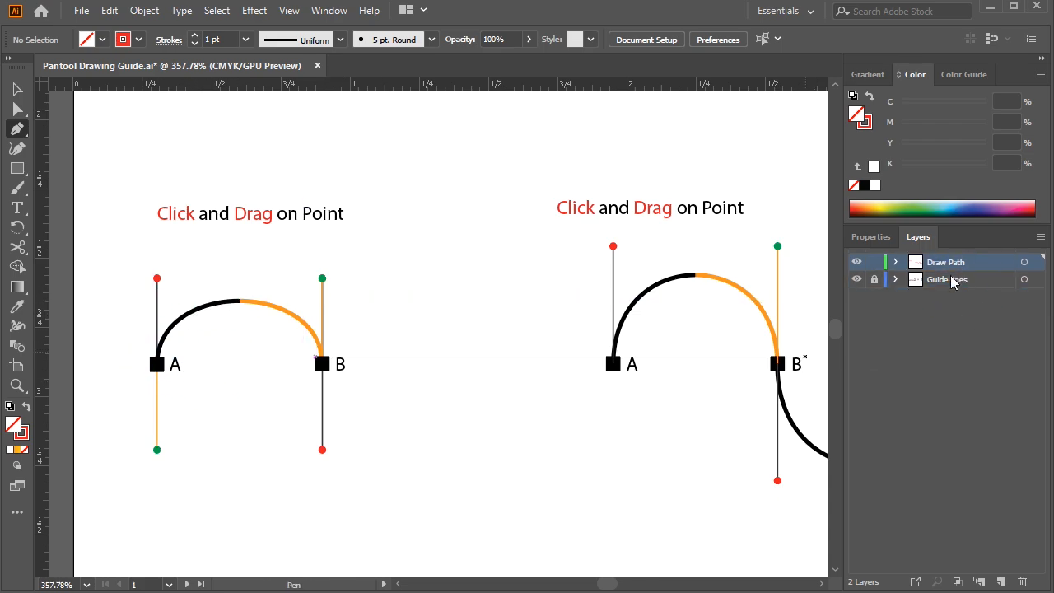
pyautogui.press('ctrl')
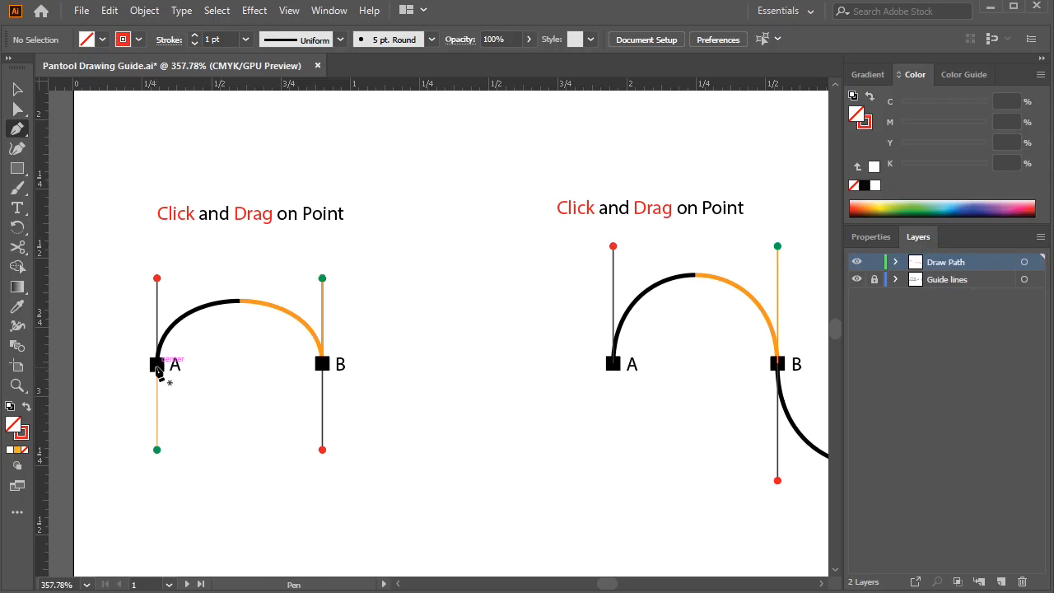
pyautogui.moveTo(157, 368); pyautogui.dragTo(158, 280)
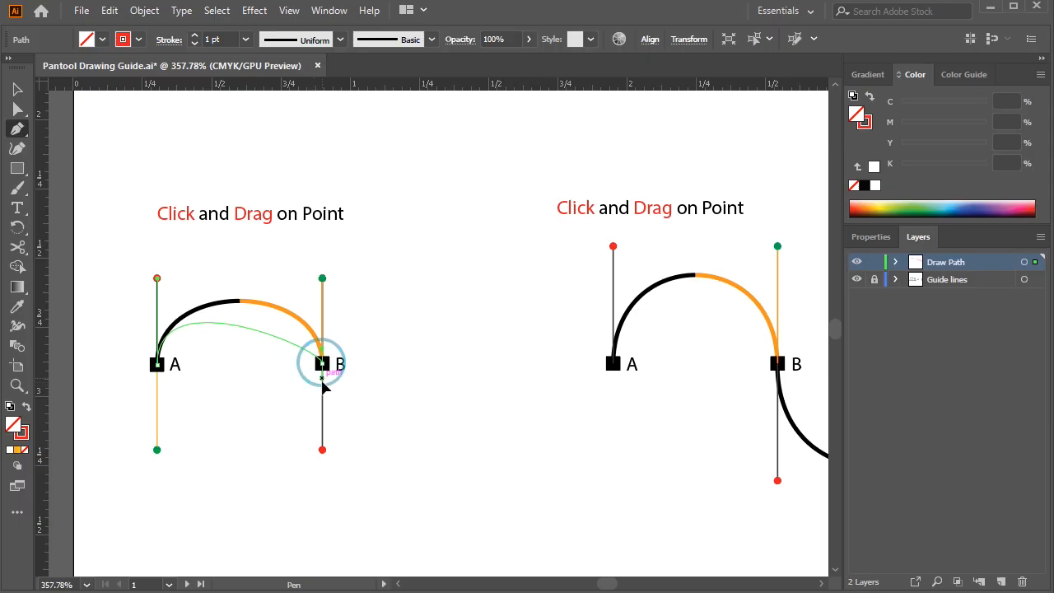
pyautogui.moveTo(322, 365); pyautogui.dragTo(355, 392)
pyautogui.press('ctrl')
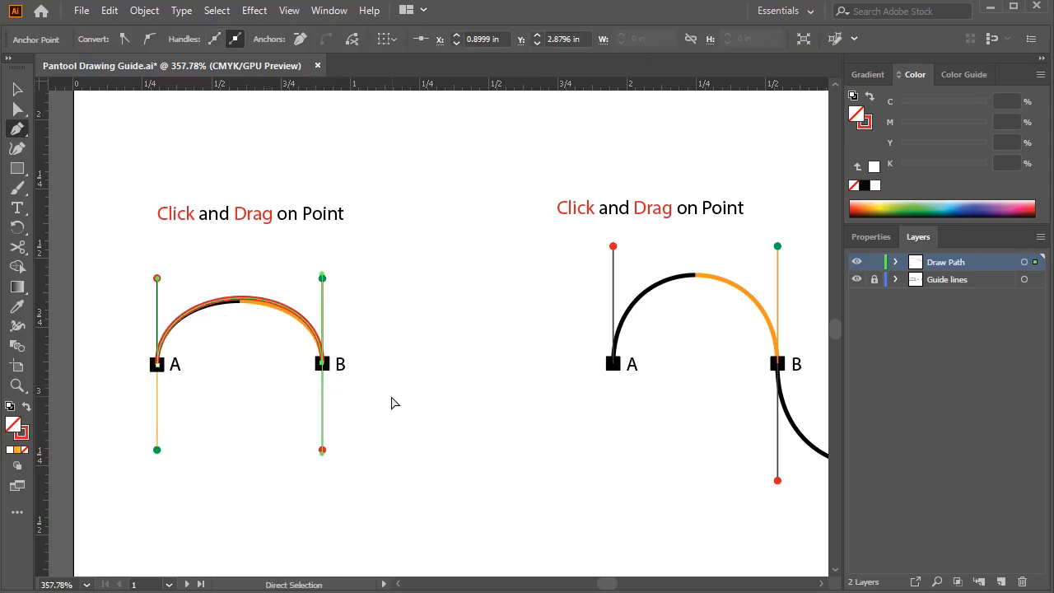
pyautogui.keyDown('ctrl'); pyautogui.click(392, 401); pyautogui.keyUp('ctrl')
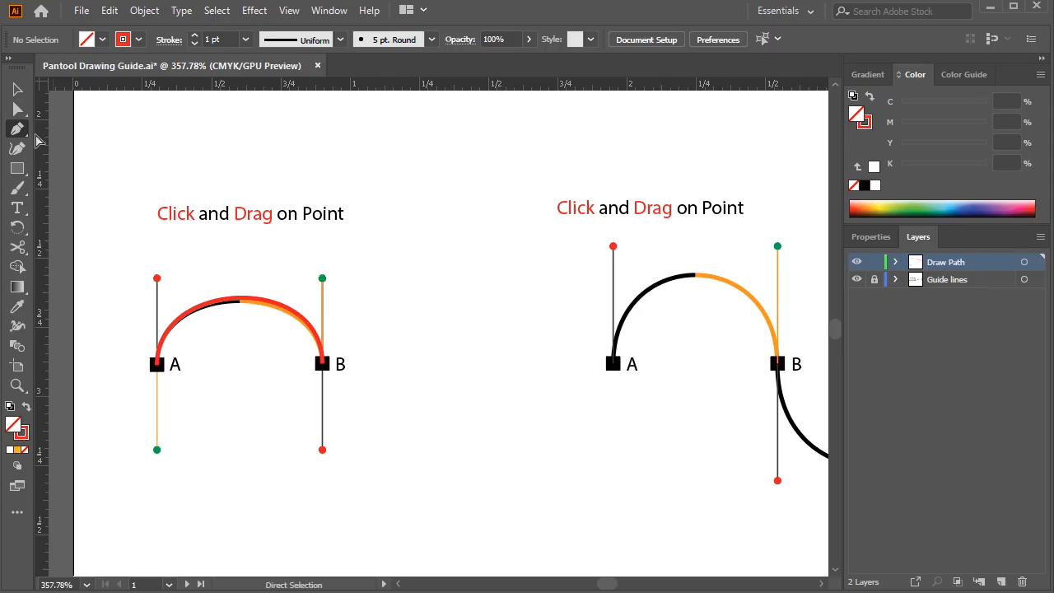
# Move the red arch off its guide to the empty area down and right of point B and deselect it
pyautogui.click(17, 89)
pyautogui.moveTo(235, 304); pyautogui.dragTo(444, 403)
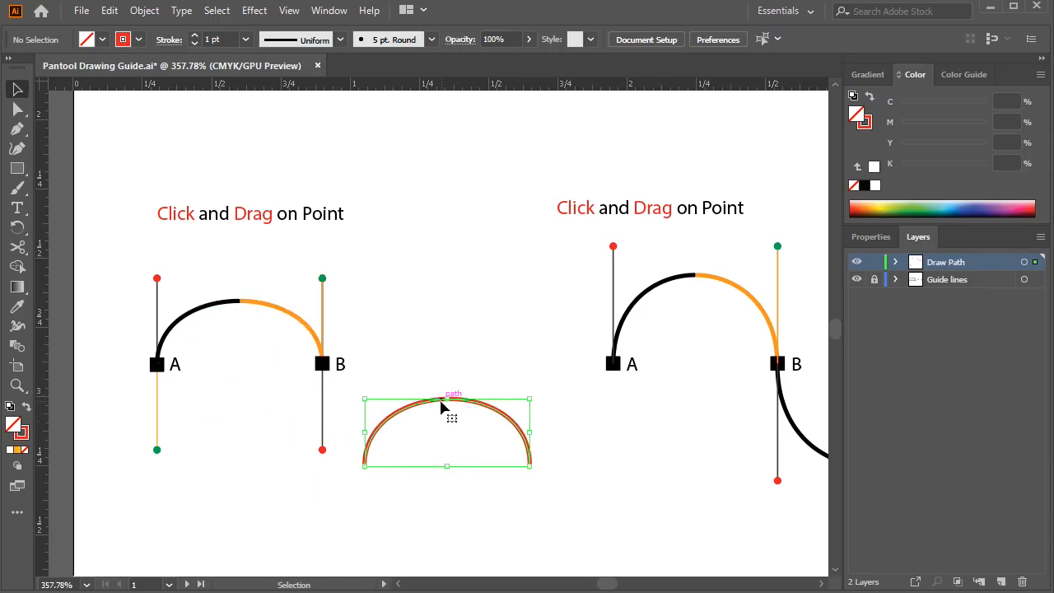
pyautogui.click(458, 326)
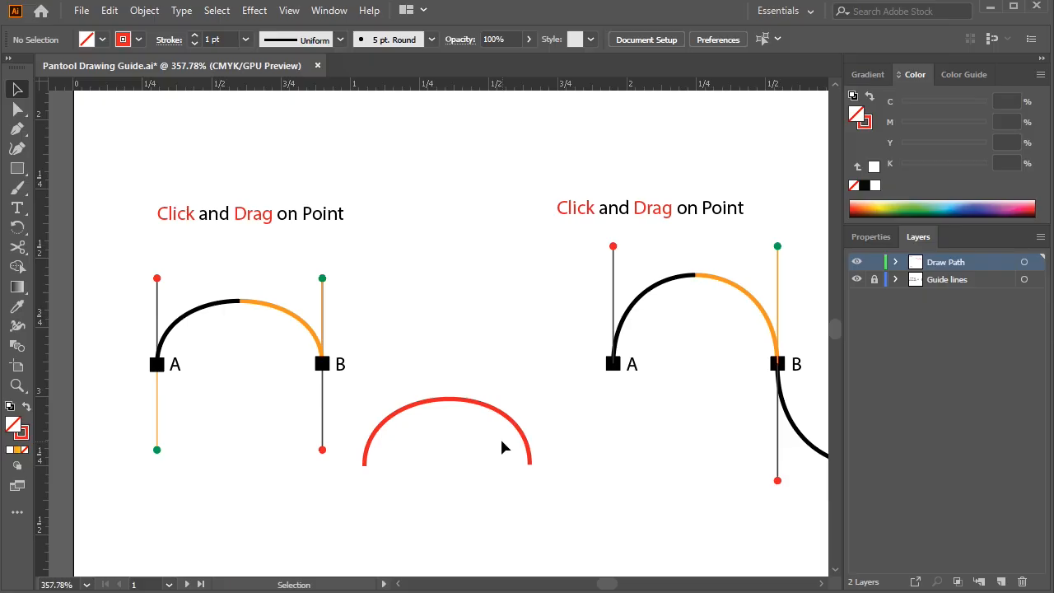
# Examine the direction handles at the red arch's right end anchor with Direct Selection, comparing them with the guide's handles
pyautogui.click(16, 109)
pyautogui.click(530, 465)
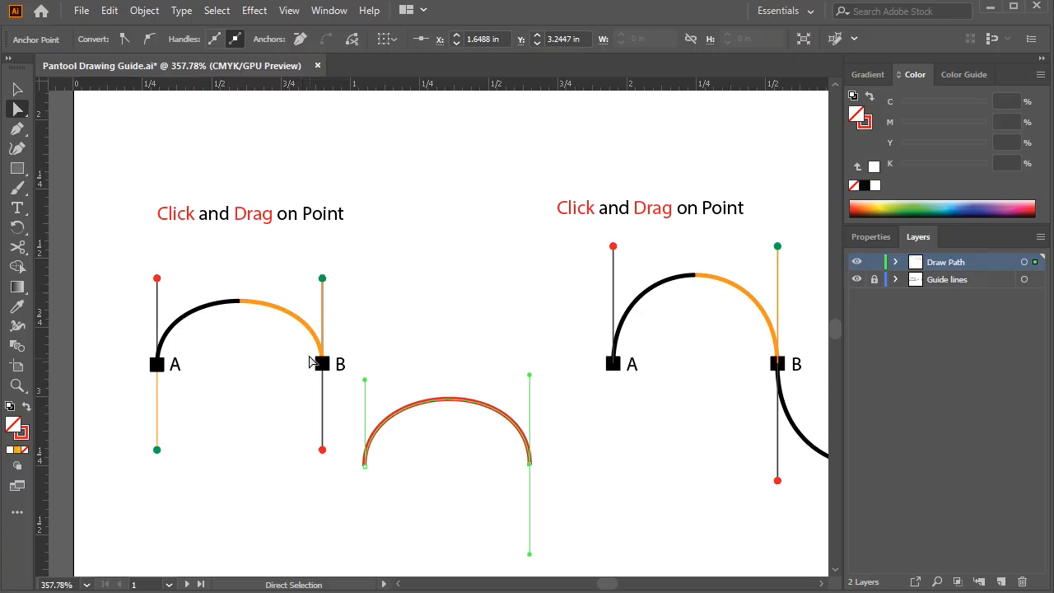
pyautogui.click(357, 327)
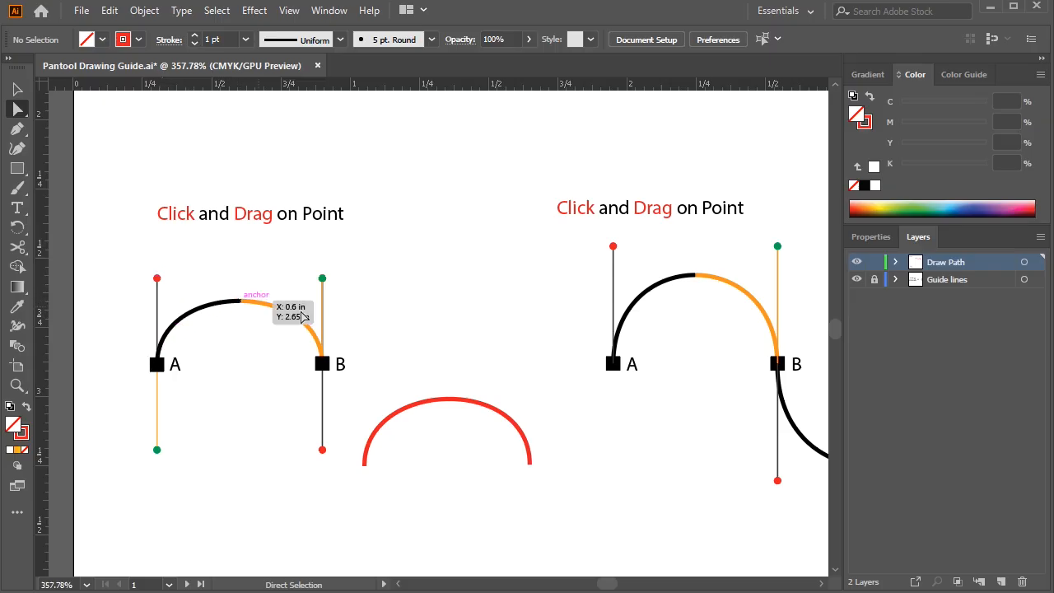
pyautogui.moveTo(317, 289); pyautogui.dragTo(338, 304)
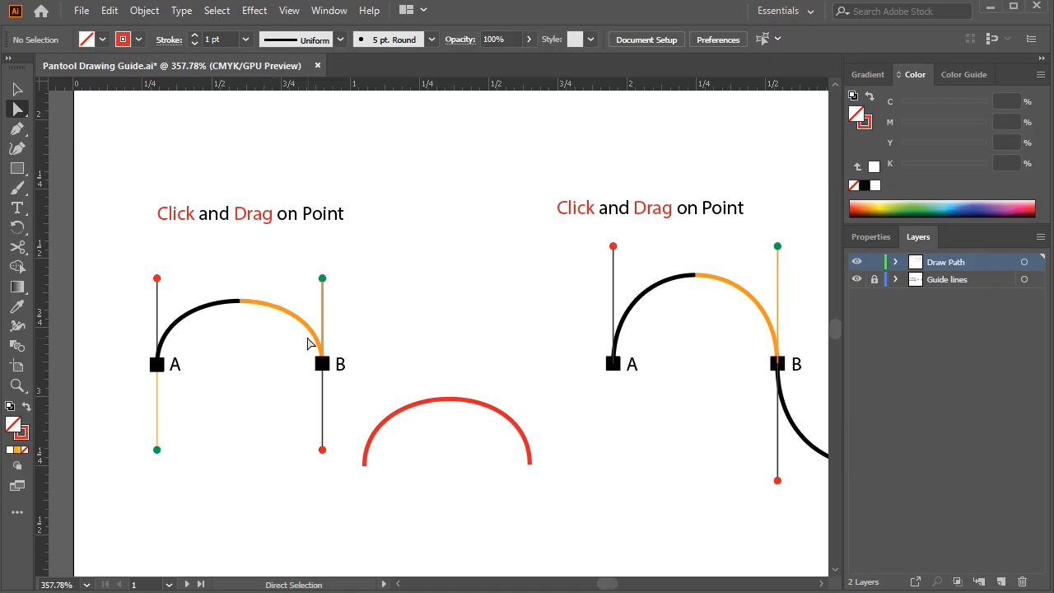
# Delete the red arch and activate the Pen tool for another curve
pyautogui.click(17, 90)
pyautogui.moveTo(492, 465); pyautogui.dragTo(494, 463)
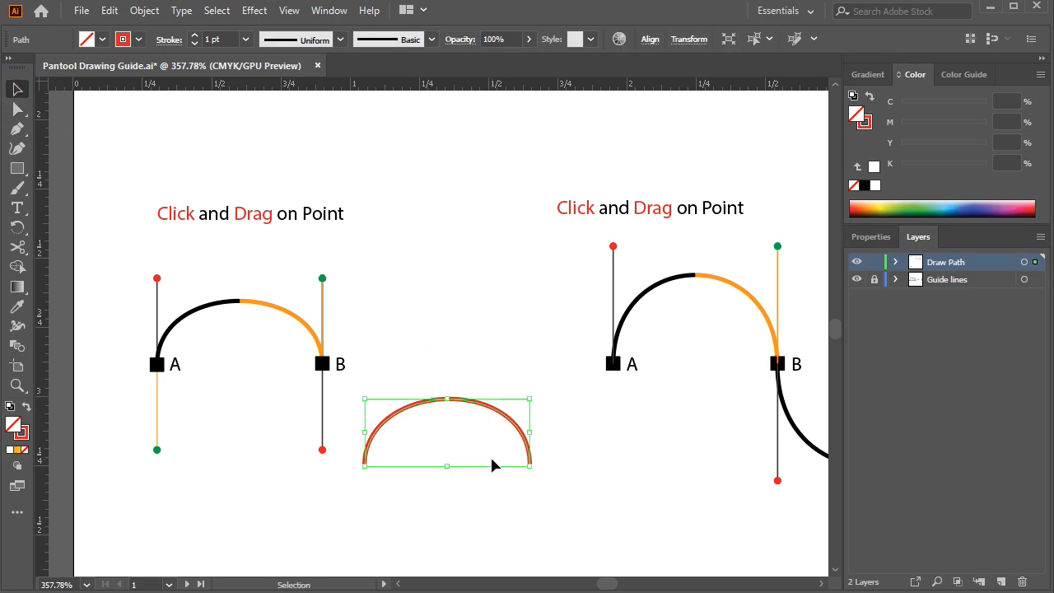
pyautogui.press('Delete')
pyautogui.click(18, 129)
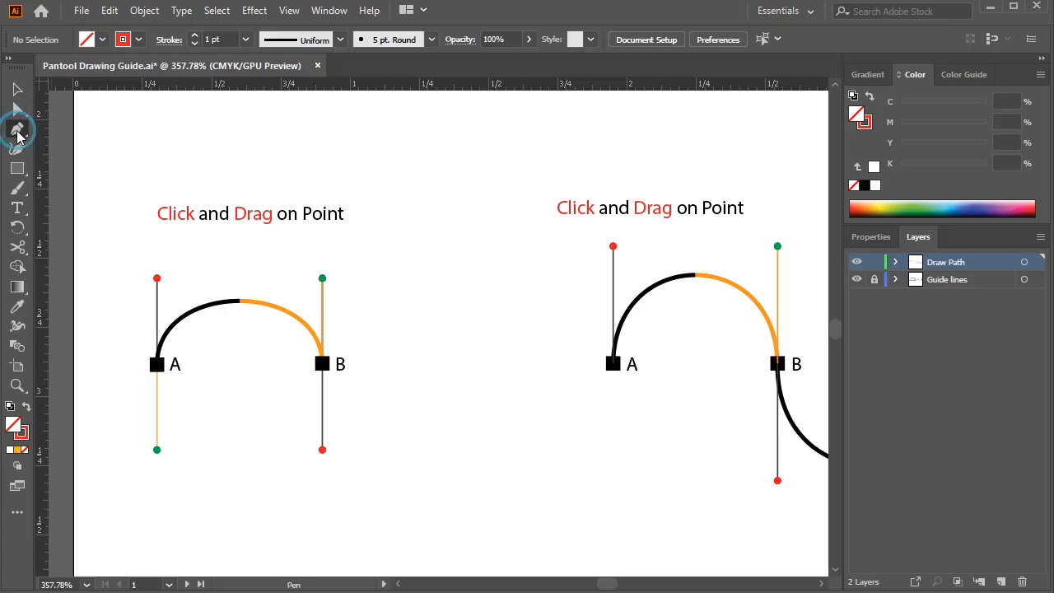
# Draw a smooth arch from A to B over the first guide, matching its vertical direction handles, and finish the path
pyautogui.moveTo(159, 366); pyautogui.dragTo(160, 288)
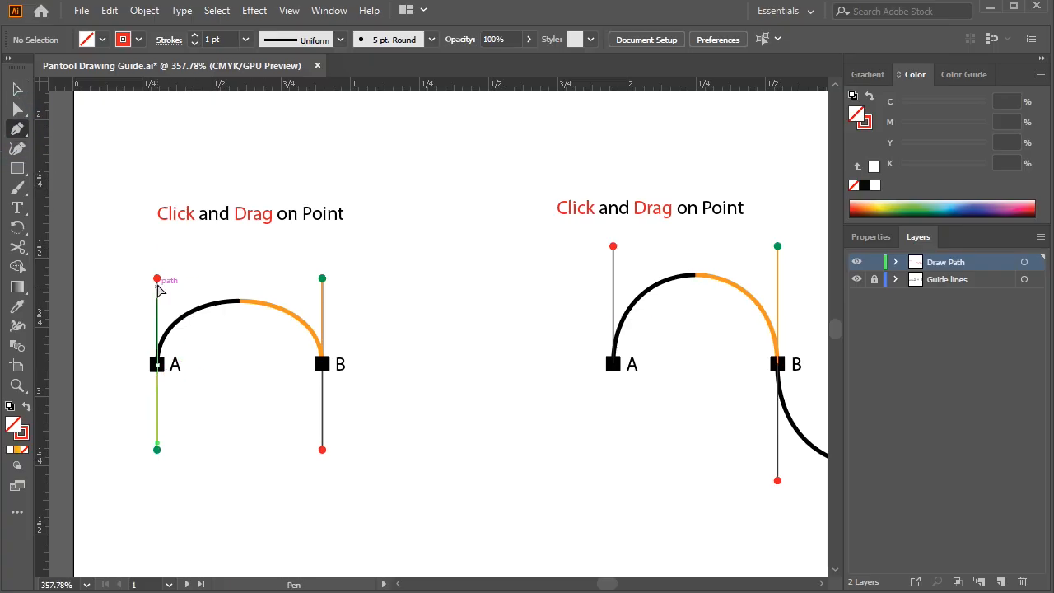
pyautogui.moveTo(322, 364); pyautogui.dragTo(322, 449)
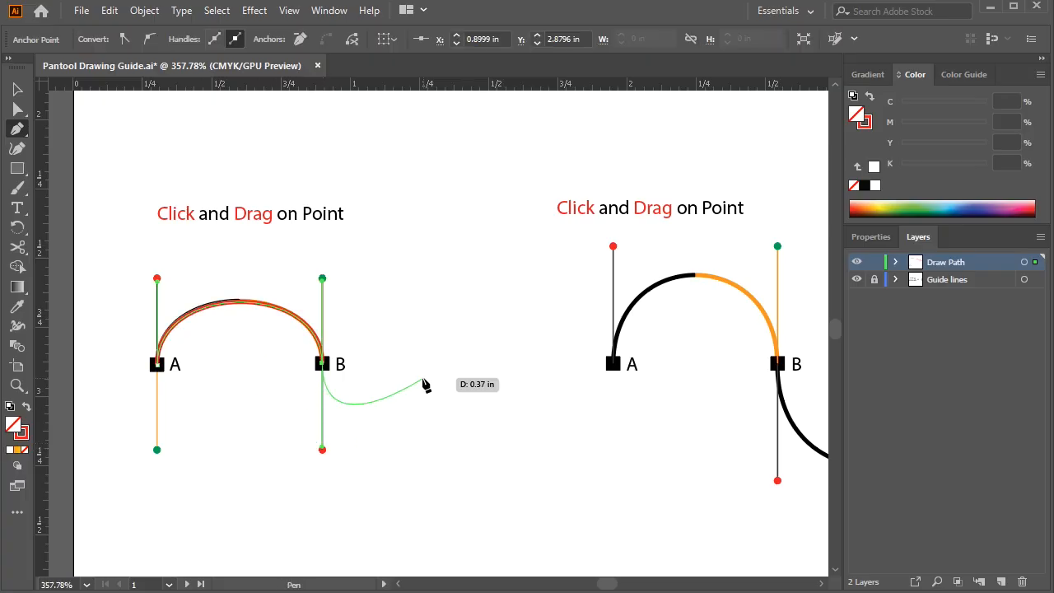
pyautogui.keyDown('ctrl'); pyautogui.click(421, 375); pyautogui.keyUp('ctrl')
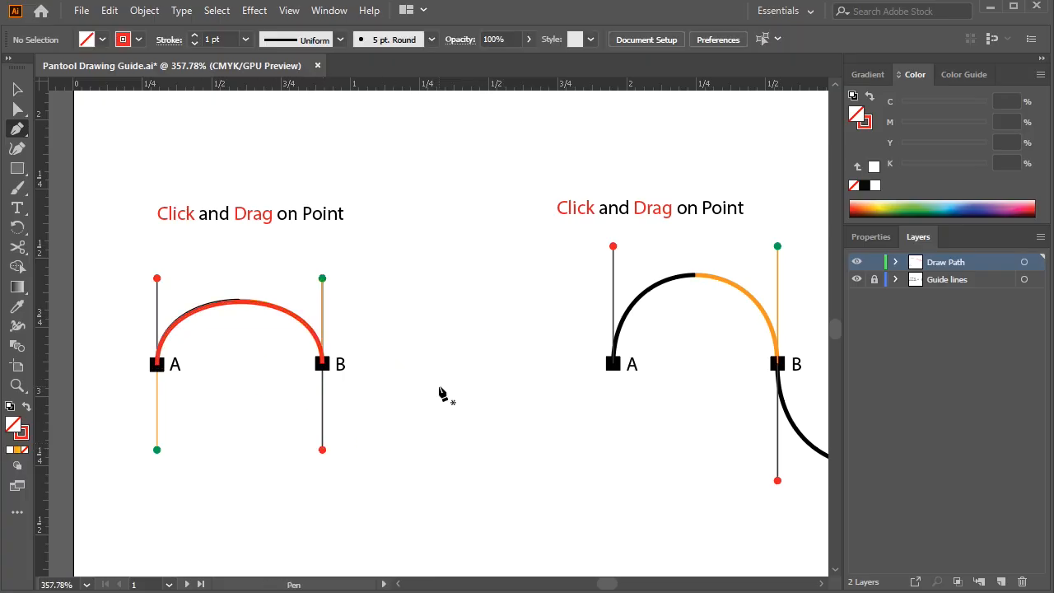
# Draw a freehand U-shaped curve in the empty area between the two guides, with a downward start handle and upward end handle, and finish it
pyautogui.moveTo(477, 382); pyautogui.dragTo(397, 358)
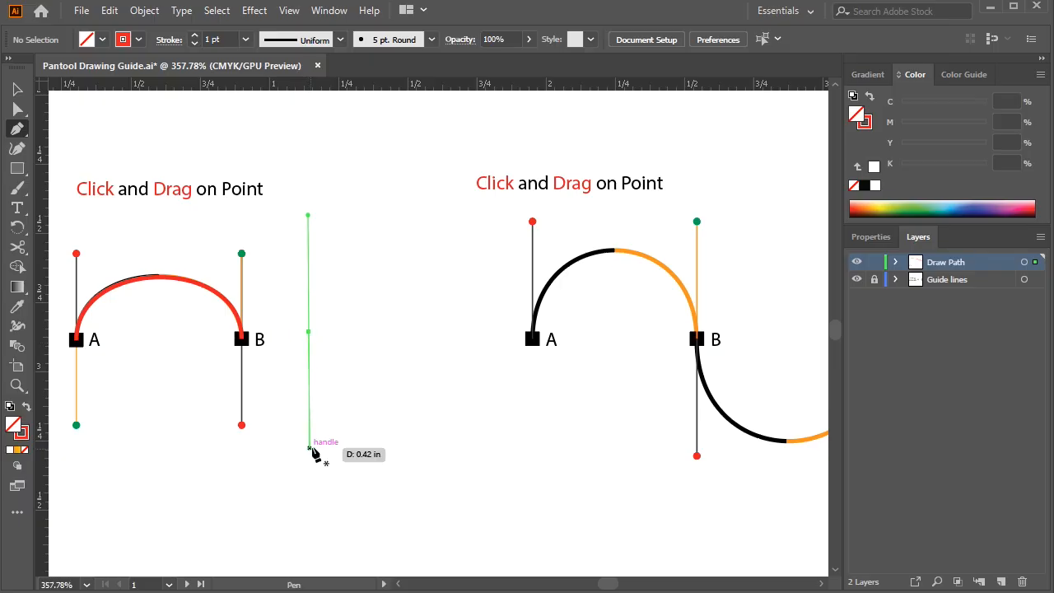
pyautogui.moveTo(314, 451); pyautogui.dragTo(313, 452)
pyautogui.moveTo(455, 334); pyautogui.dragTo(455, 227)
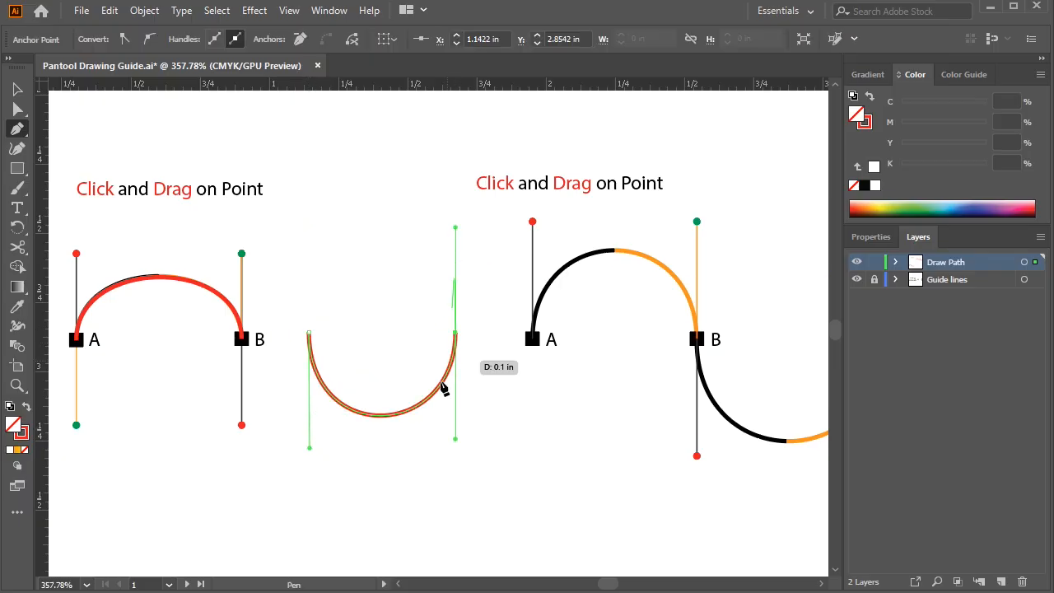
pyautogui.keyDown('ctrl'); pyautogui.click(483, 435); pyautogui.keyUp('ctrl')
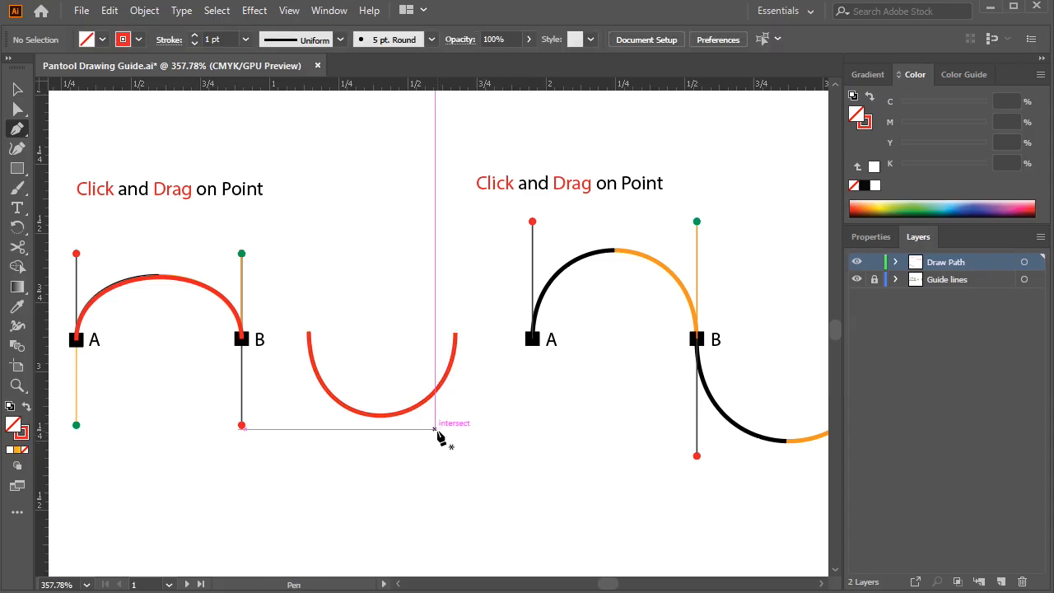
# Draw a curve bulging to the right below the U-shaped curve, using opposing horizontal direction handles, and finish the path
pyautogui.scroll(-2, 437, 435)
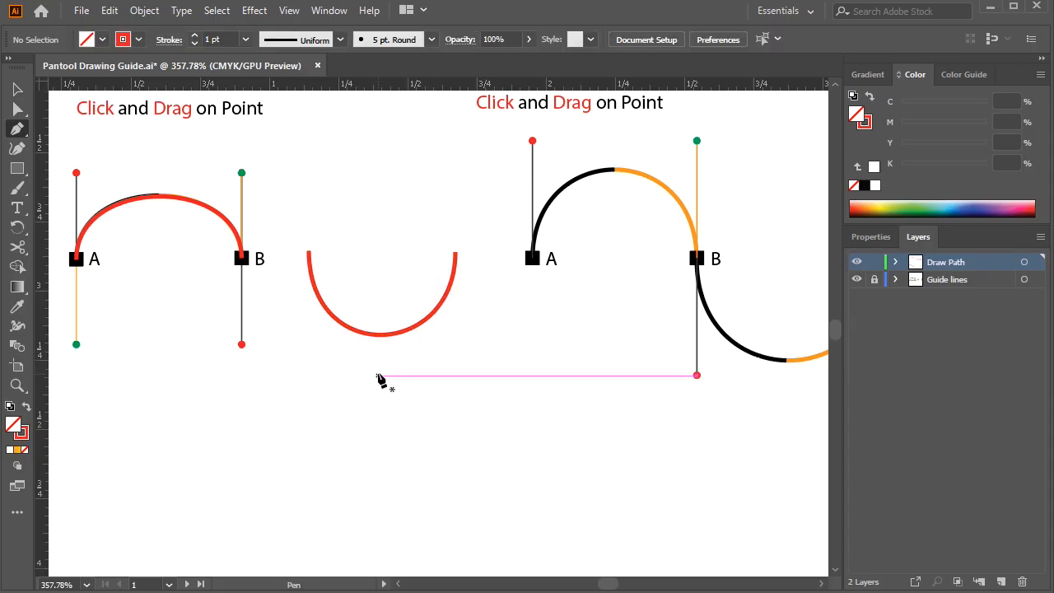
pyautogui.moveTo(461, 376); pyautogui.dragTo(470, 375)
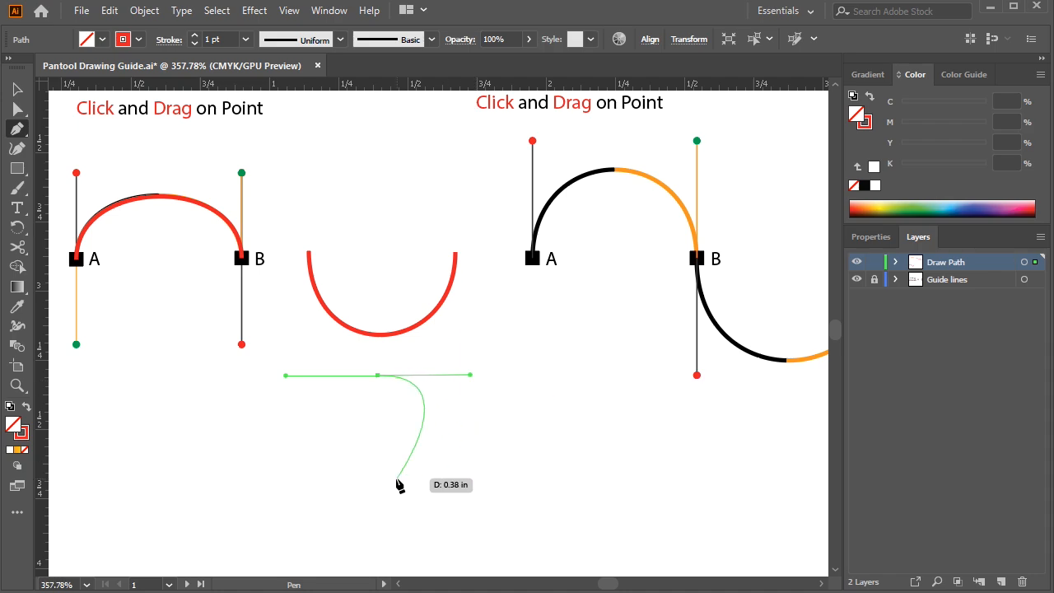
pyautogui.moveTo(397, 479); pyautogui.dragTo(313, 479)
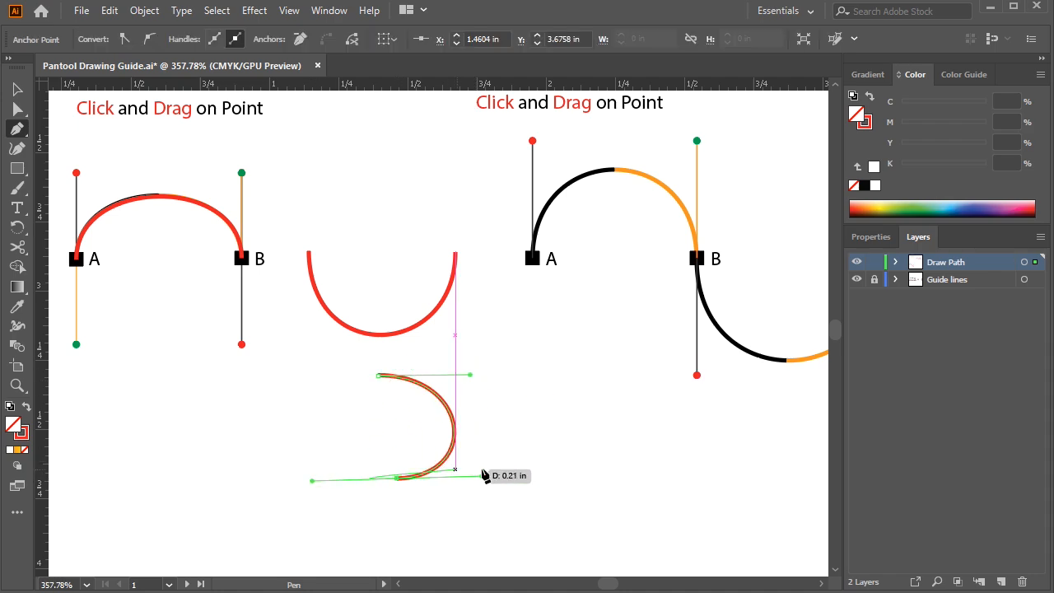
pyautogui.keyDown('ctrl'); pyautogui.click(359, 403); pyautogui.keyUp('ctrl')
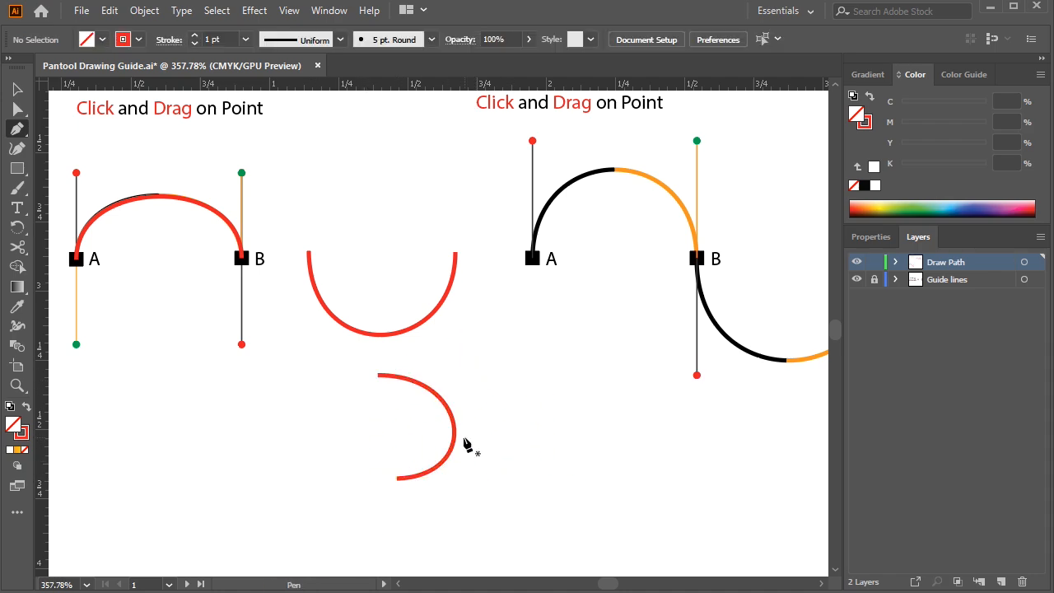
# Draw a continuous wave through A, B, C and D over the second guide, alternating handles up and down, and finish the path
pyautogui.moveTo(467, 441); pyautogui.dragTo(273, 384)
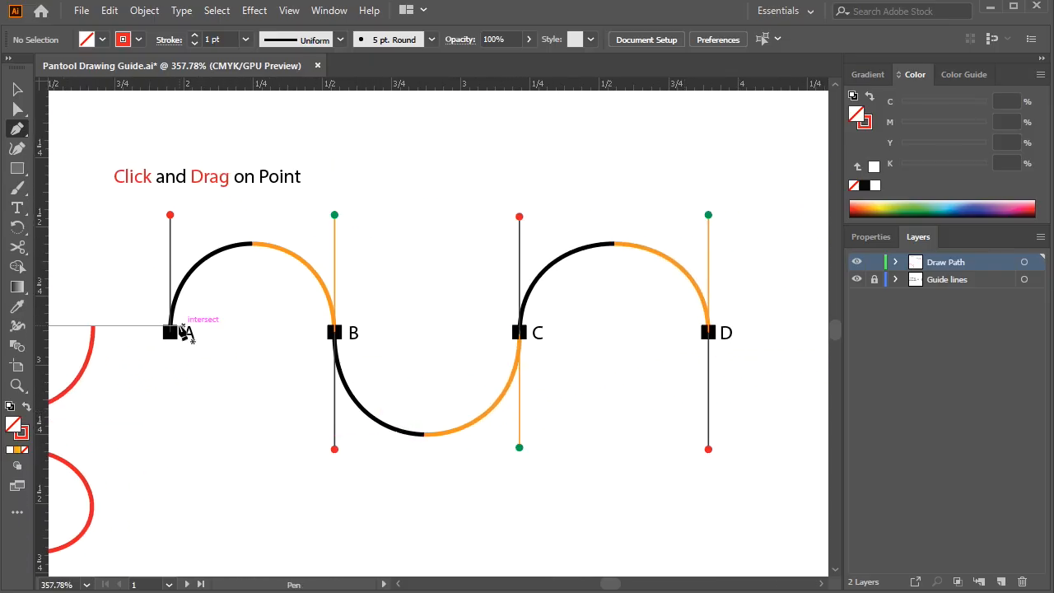
pyautogui.moveTo(170, 332); pyautogui.dragTo(170, 216)
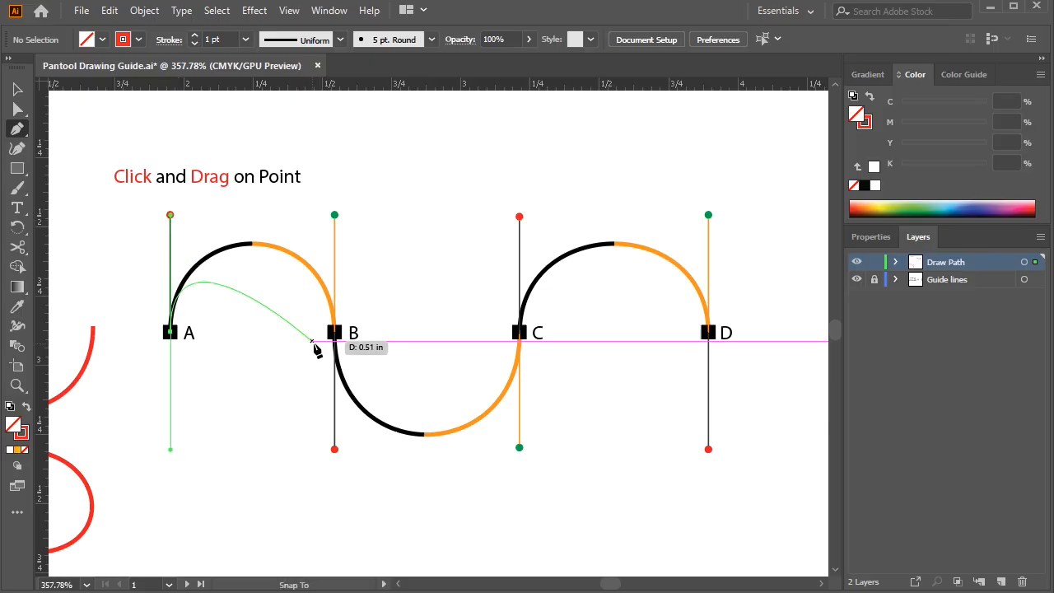
pyautogui.moveTo(335, 332); pyautogui.dragTo(333, 450)
pyautogui.moveTo(519, 332); pyautogui.dragTo(519, 217)
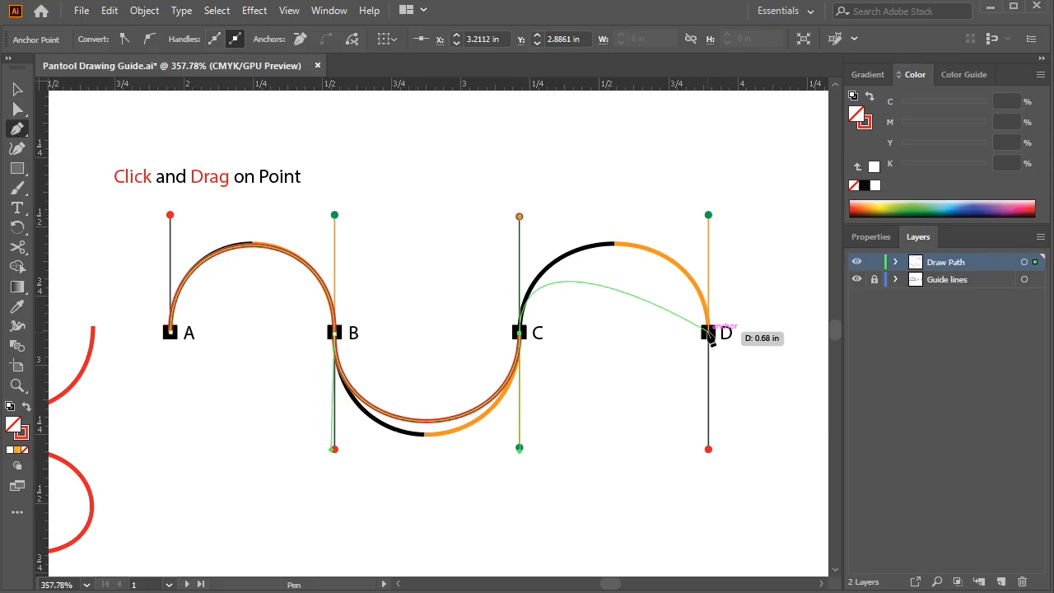
pyautogui.moveTo(708, 334); pyautogui.dragTo(712, 449)
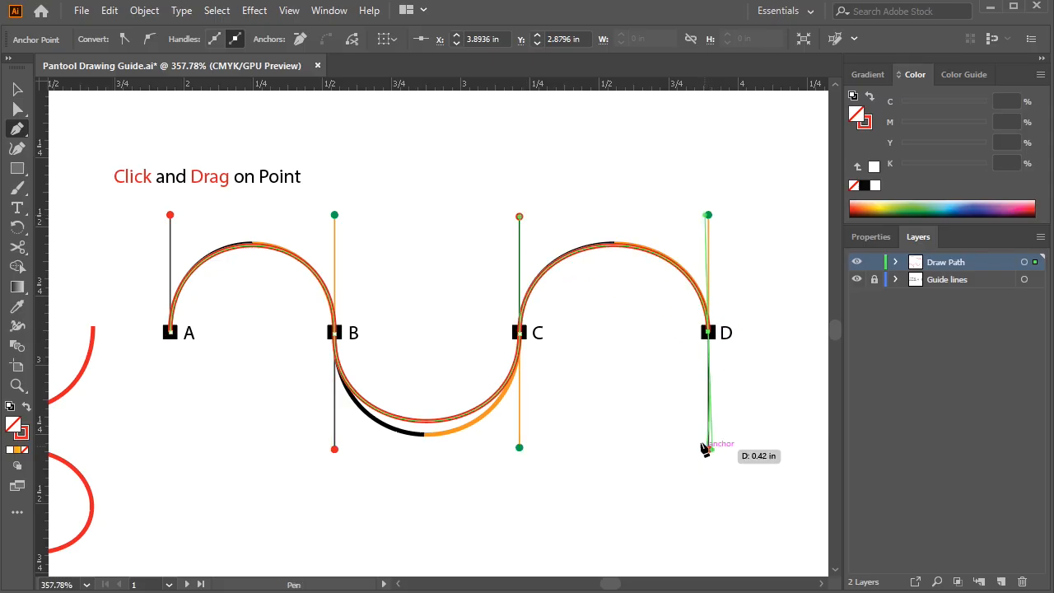
pyautogui.press('space')
pyautogui.moveTo(694, 386); pyautogui.dragTo(650, 406)
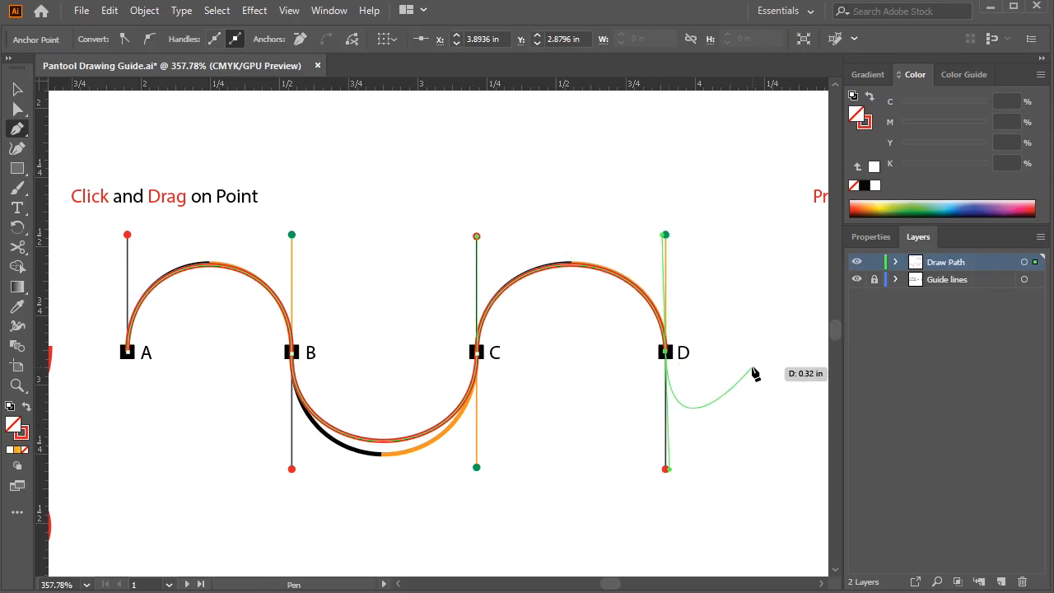
pyautogui.press('ctrl')
pyautogui.keyDown('ctrl'); pyautogui.click(717, 315); pyautogui.keyUp('ctrl')
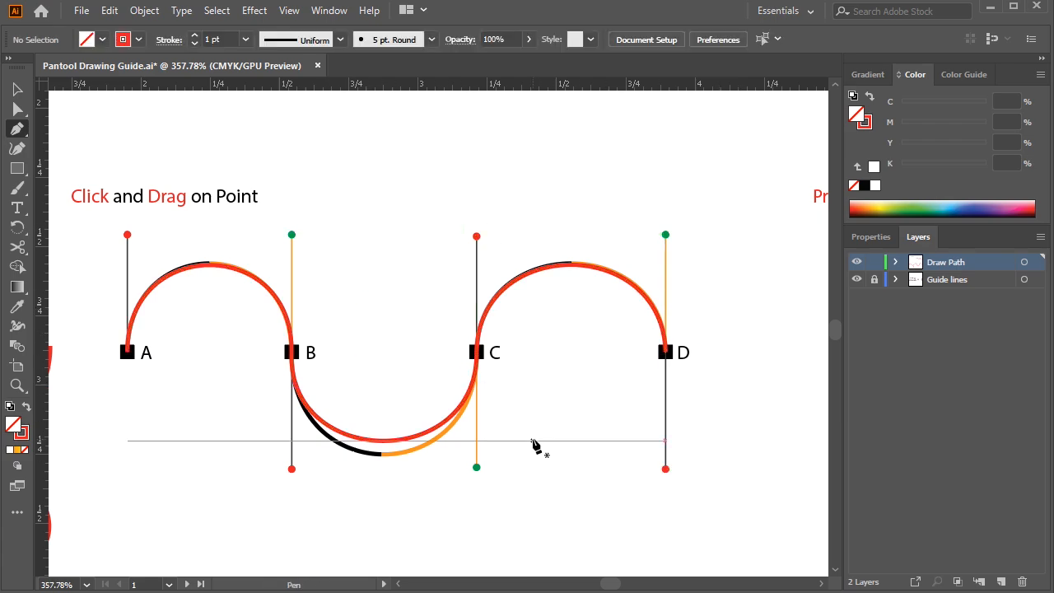
# Start the path on the Press Alt guide with a smooth arch from A to B, matching the red handle ends
pyautogui.press('space')
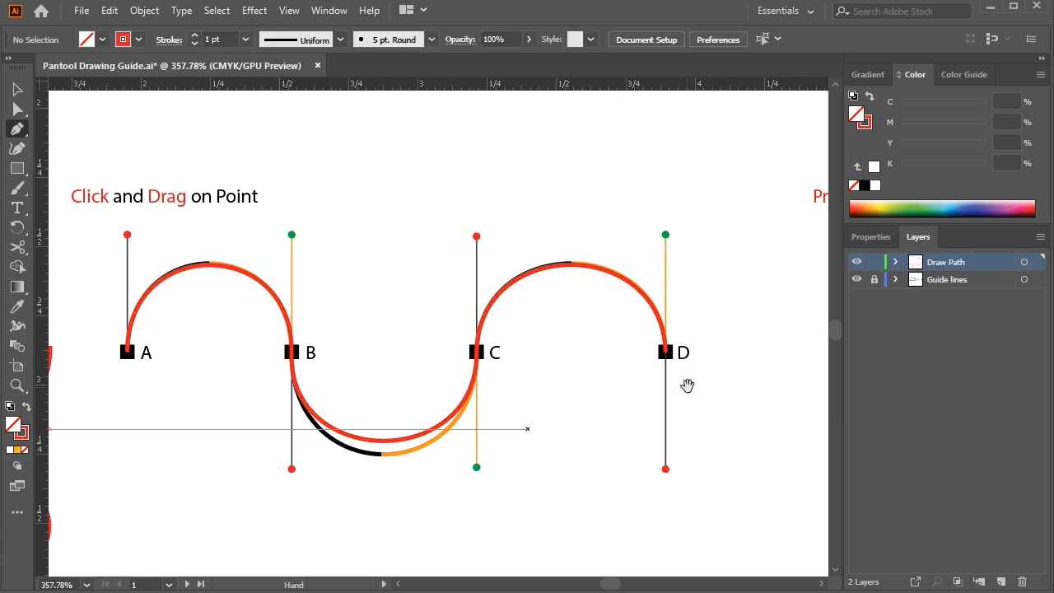
pyautogui.moveTo(694, 388); pyautogui.dragTo(370, 399)
pyautogui.moveTo(629, 400); pyautogui.dragTo(583, 399)
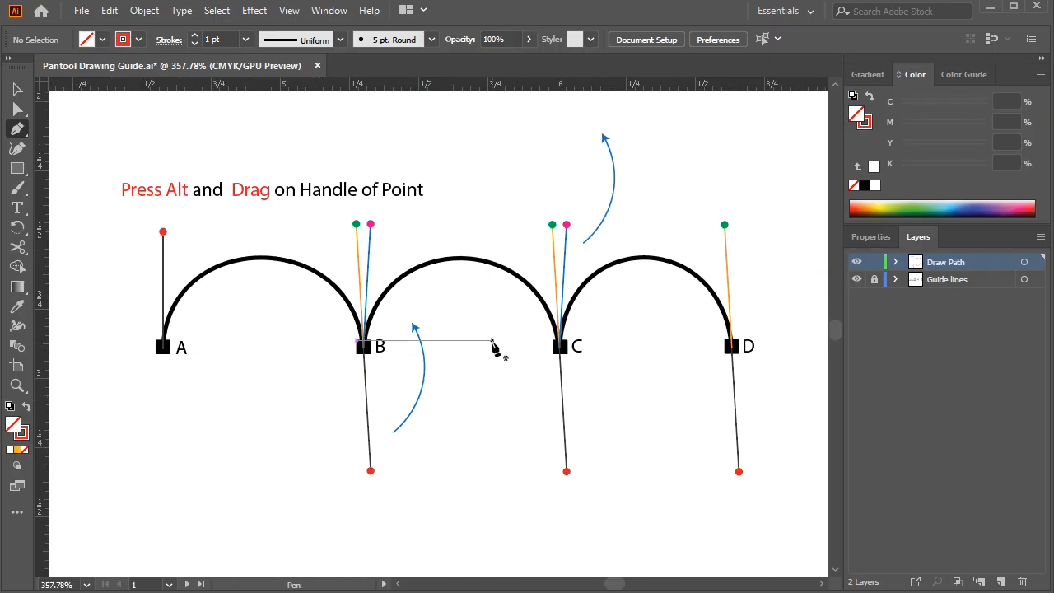
pyautogui.moveTo(162, 345); pyautogui.dragTo(163, 280)
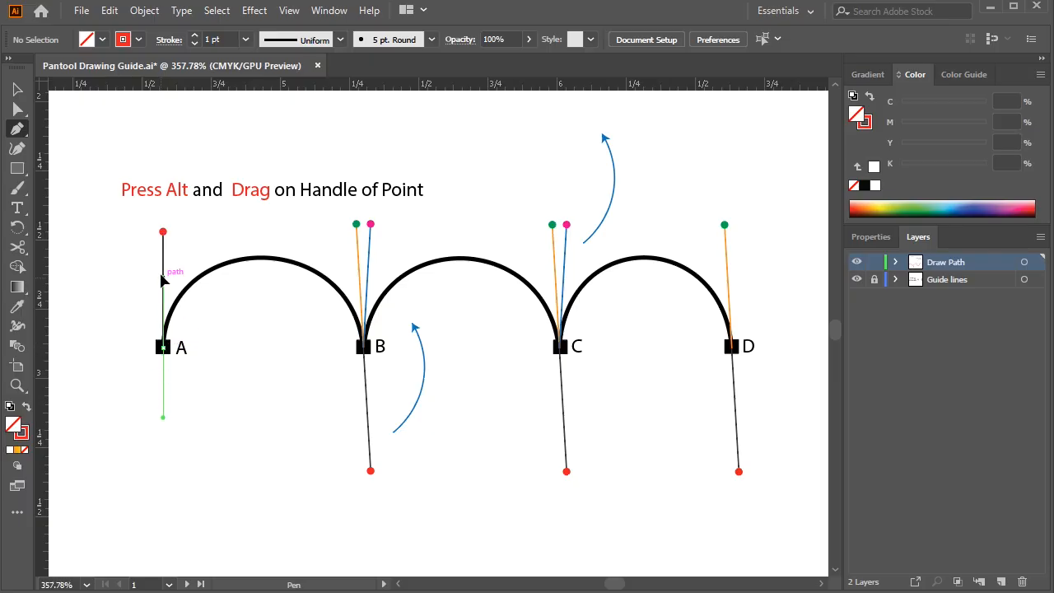
pyautogui.moveTo(162, 231); pyautogui.dragTo(163, 231)
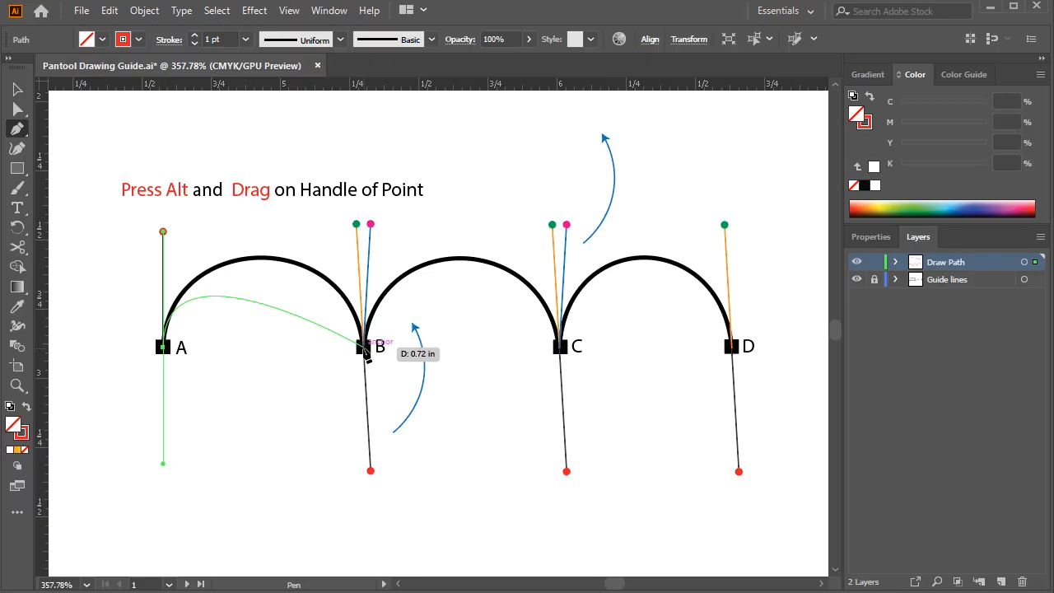
pyautogui.moveTo(364, 348); pyautogui.dragTo(370, 471)
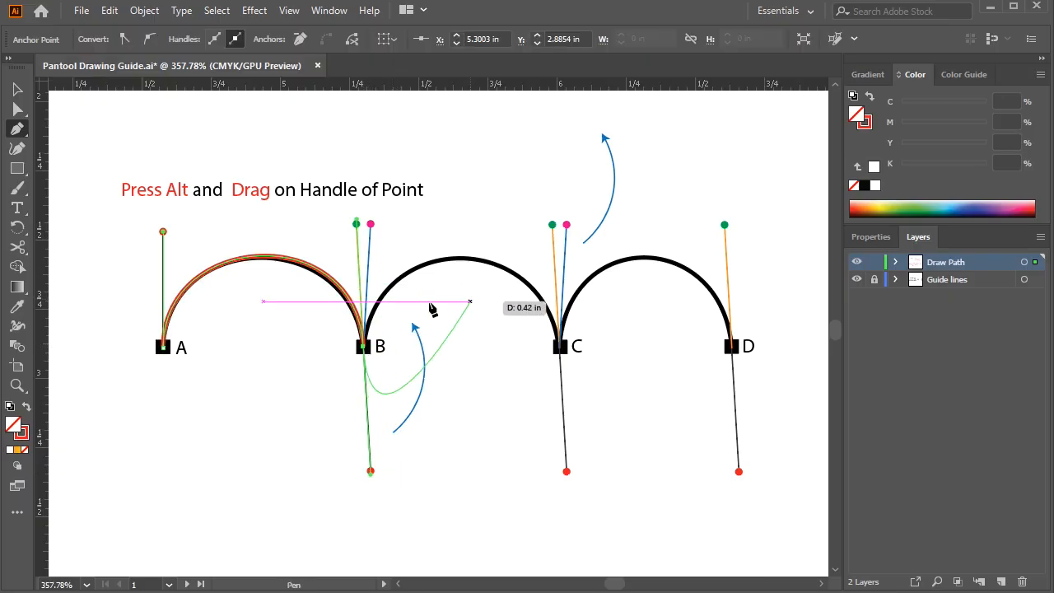
# Break point B's outgoing direction handle and swing it upward onto the guide's pink handle end
pyautogui.press('space')
pyautogui.moveTo(147, 365); pyautogui.dragTo(617, 354)
pyautogui.moveTo(166, 393); pyautogui.dragTo(345, 394)
pyautogui.moveTo(650, 349); pyautogui.dragTo(134, 380)
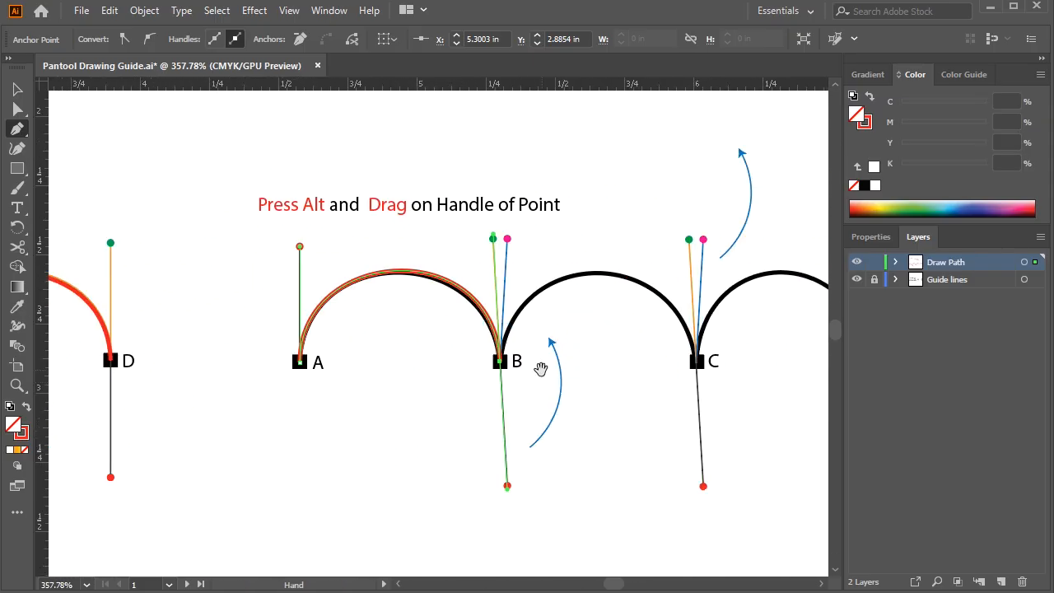
pyautogui.moveTo(541, 368); pyautogui.dragTo(399, 368)
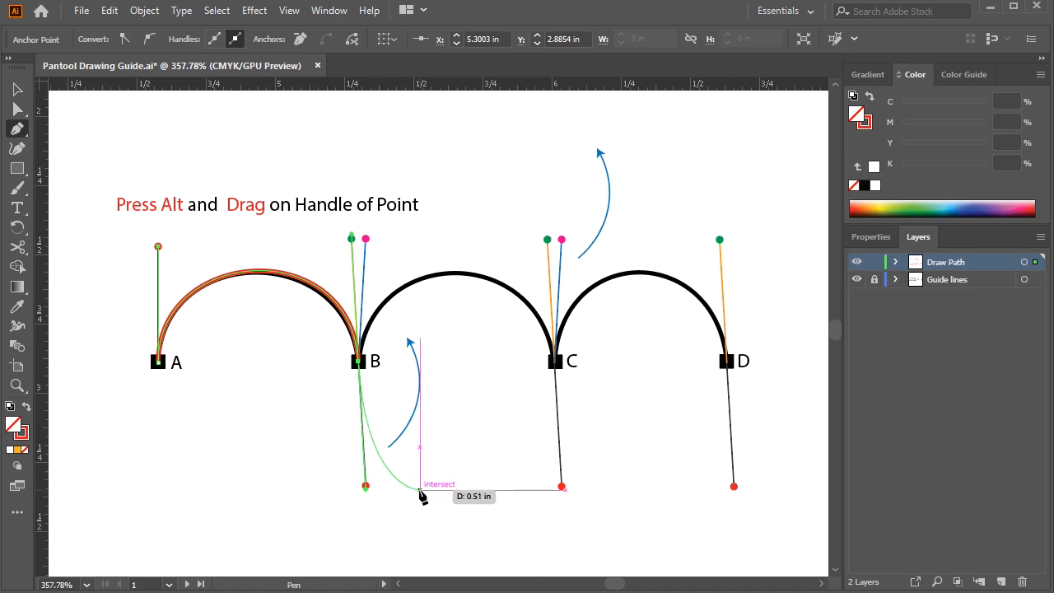
pyautogui.press('alt')
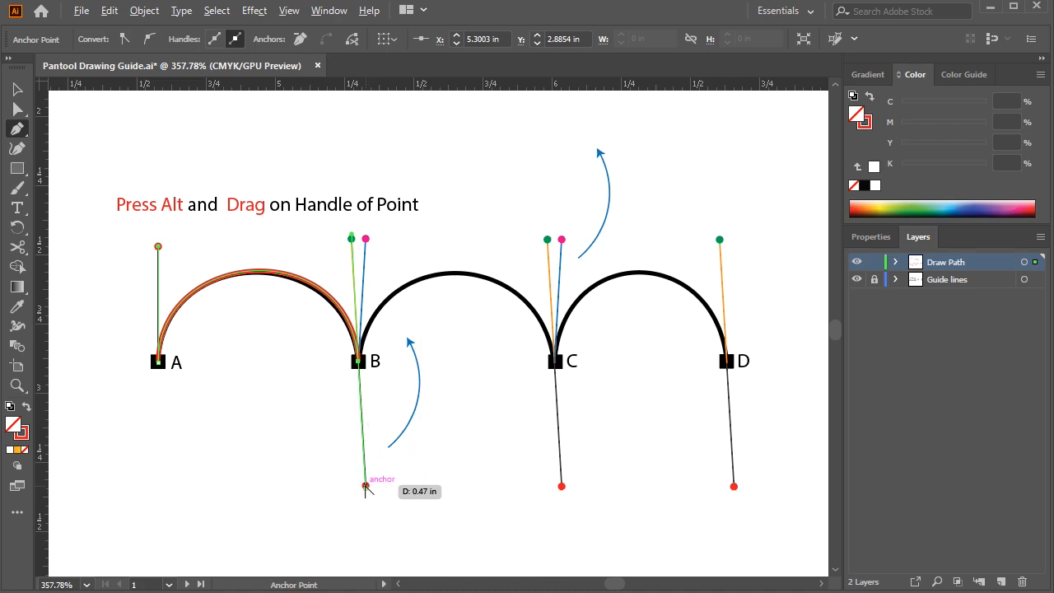
pyautogui.moveTo(365, 488); pyautogui.dragTo(366, 238)
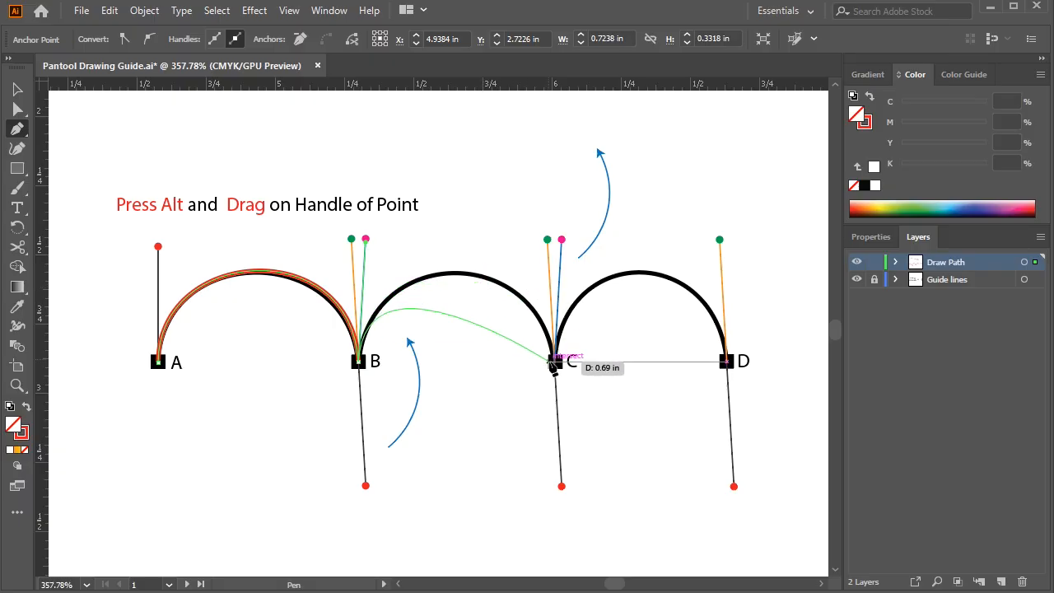
# Continue the arches through C to D, folding C's outgoing handle up to its pink guide end, and finish the path
pyautogui.moveTo(557, 360); pyautogui.dragTo(560, 490)
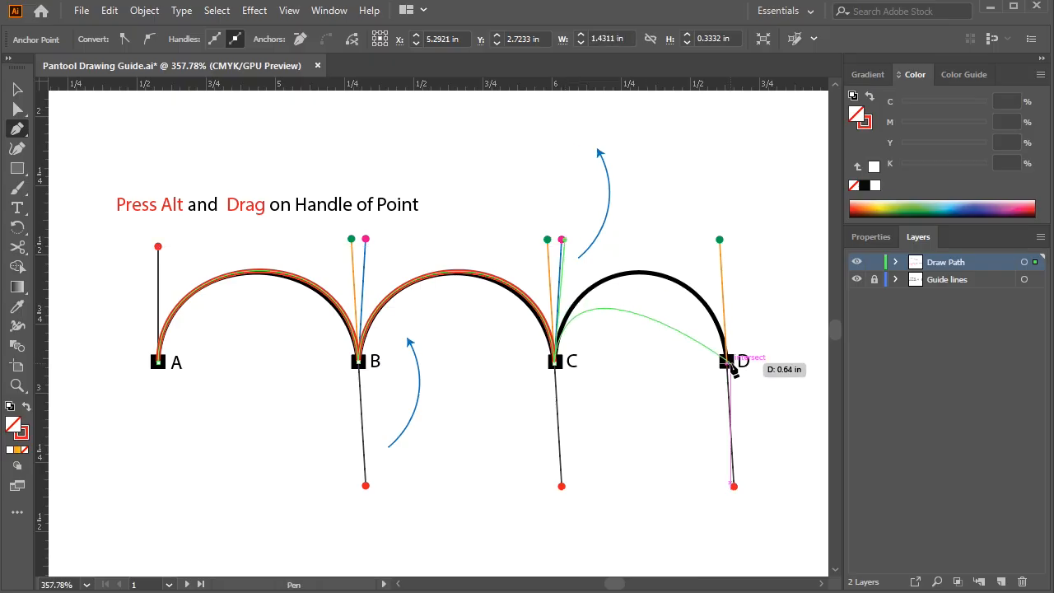
pyautogui.moveTo(726, 360); pyautogui.dragTo(734, 486)
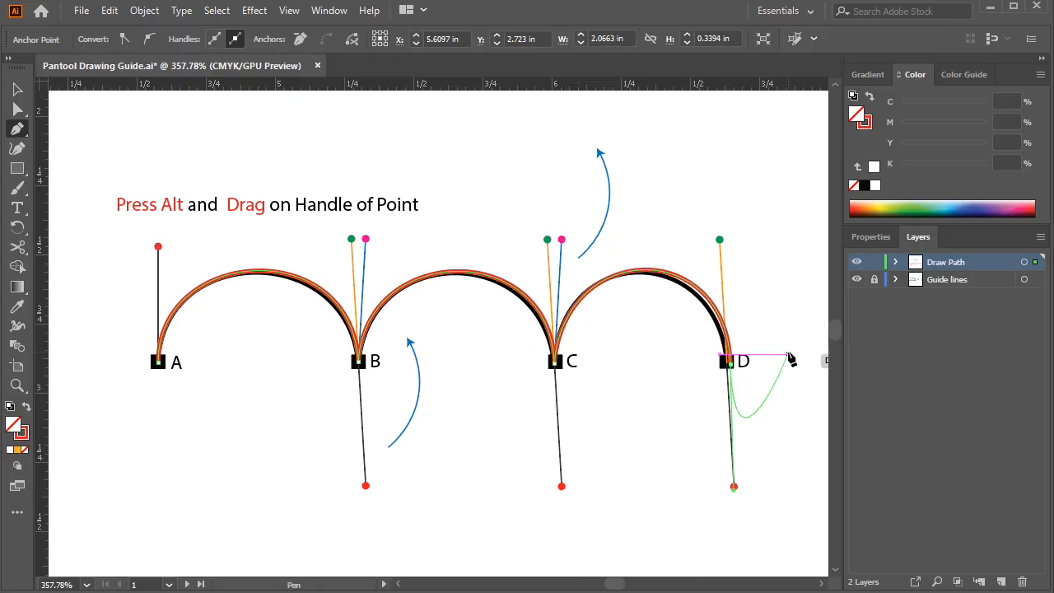
pyautogui.keyDown('ctrl'); pyautogui.click(769, 415); pyautogui.keyUp('ctrl')
# Draw an S-curve between the two points of the guide on the second artboard, extending both handles upward, and finish the path
pyautogui.press('space')
pyautogui.moveTo(826, 357); pyautogui.dragTo(725, 353)
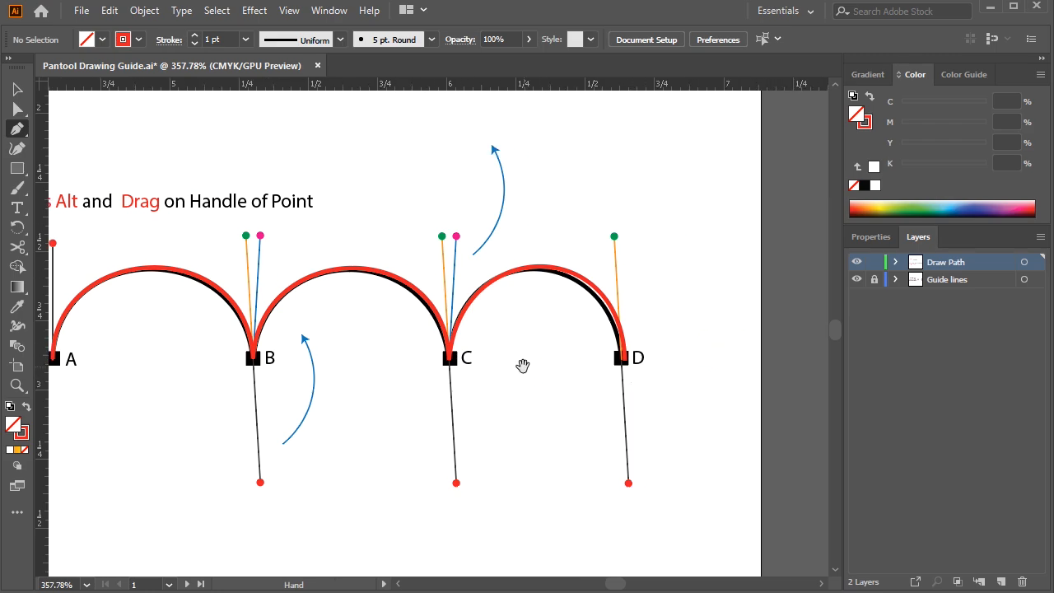
pyautogui.moveTo(760, 339); pyautogui.dragTo(388, 387)
pyautogui.moveTo(748, 307); pyautogui.dragTo(342, 383)
pyautogui.moveTo(595, 319); pyautogui.dragTo(483, 370)
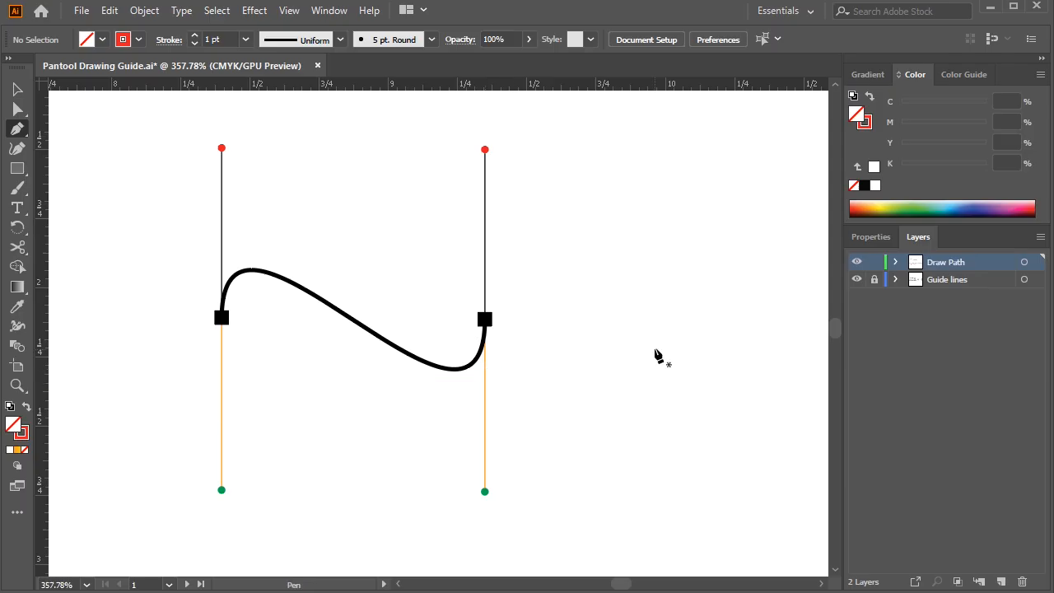
pyautogui.moveTo(221, 318); pyautogui.dragTo(229, 151)
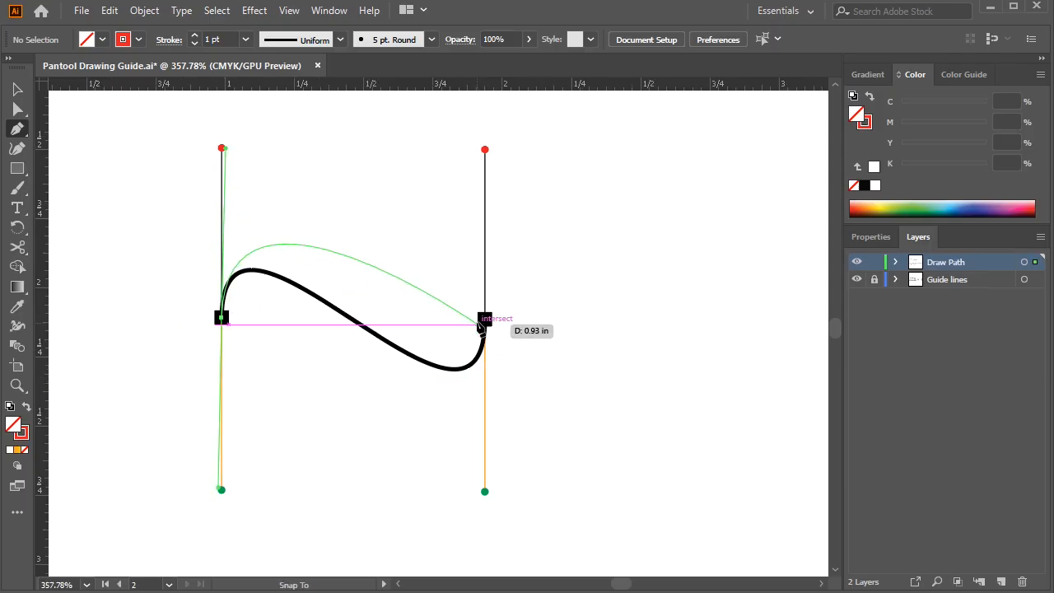
pyautogui.moveTo(485, 319); pyautogui.dragTo(486, 153)
pyautogui.moveTo(485, 319); pyautogui.dragTo(587, 359)
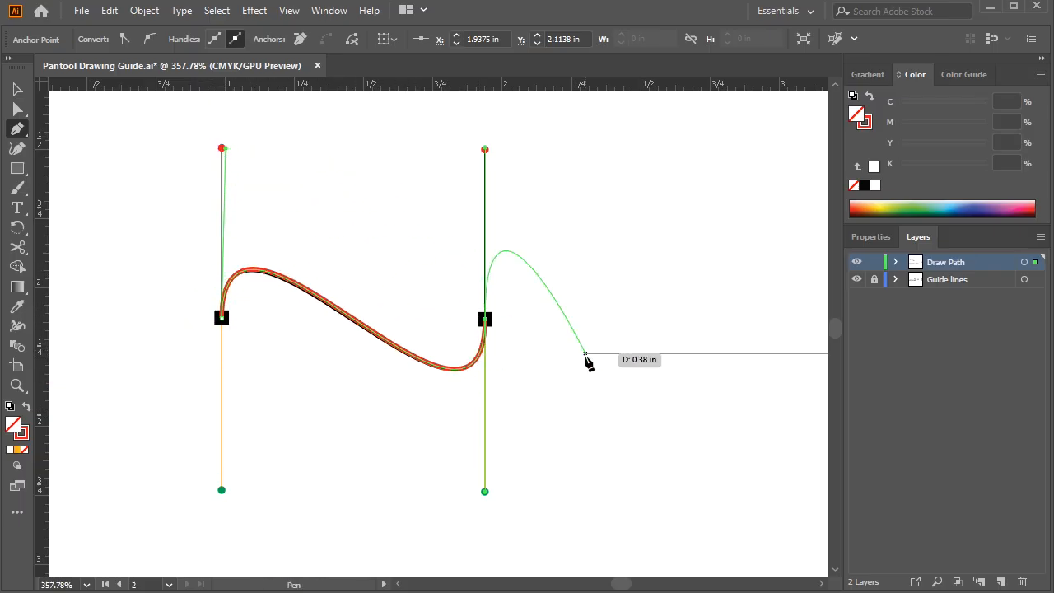
pyautogui.press('ctrl')
pyautogui.keyDown('ctrl'); pyautogui.click(586, 279); pyautogui.keyUp('ctrl')
# Draw a freehand mirrored S-curve in the empty area right of the guide, extending both direction handles downward
pyautogui.moveTo(619, 305); pyautogui.dragTo(490, 285)
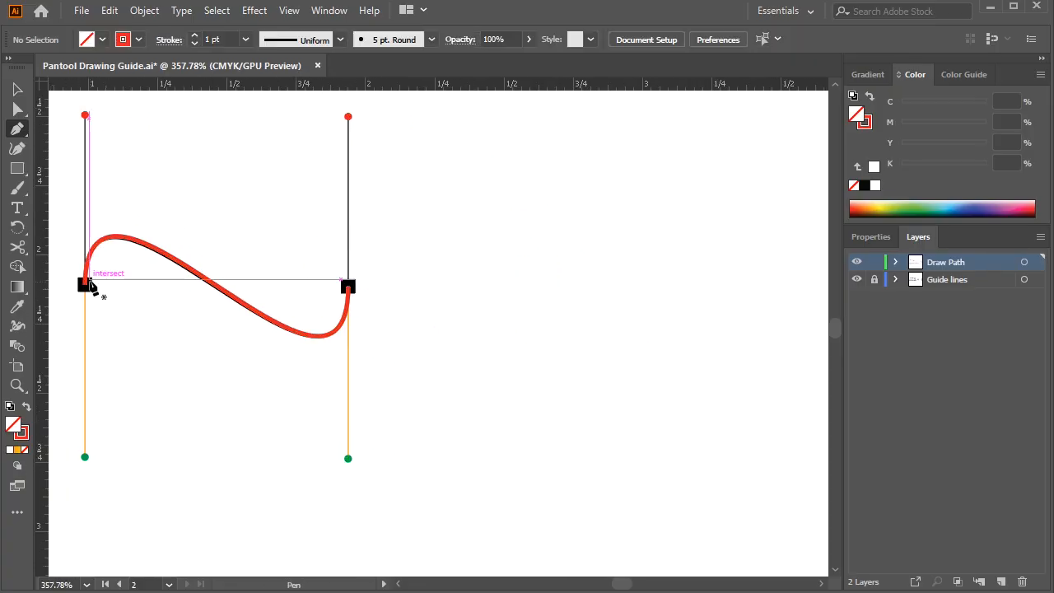
pyautogui.click(83, 112)
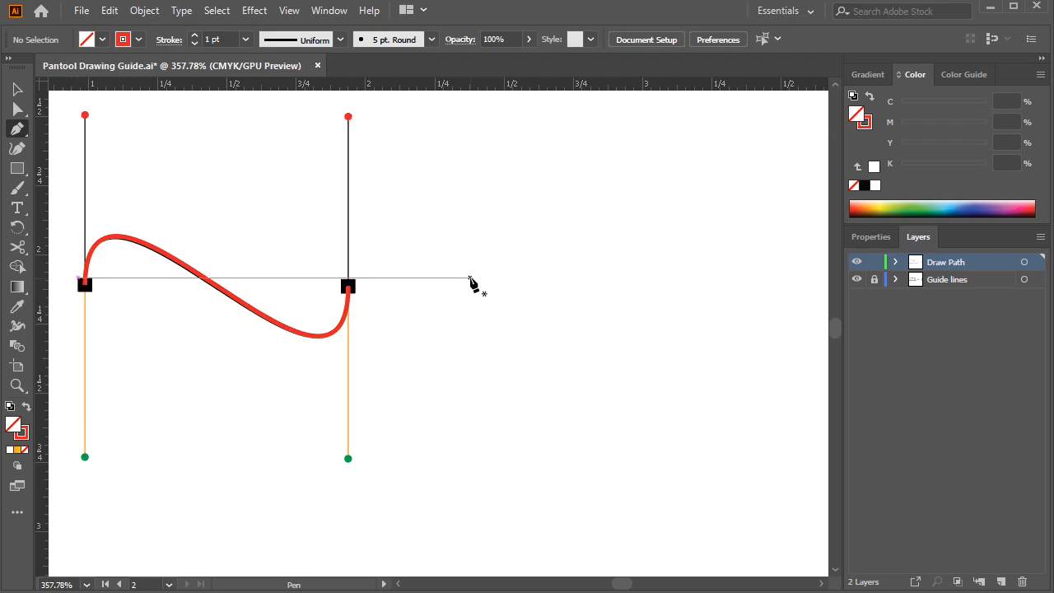
pyautogui.moveTo(469, 344); pyautogui.dragTo(471, 438)
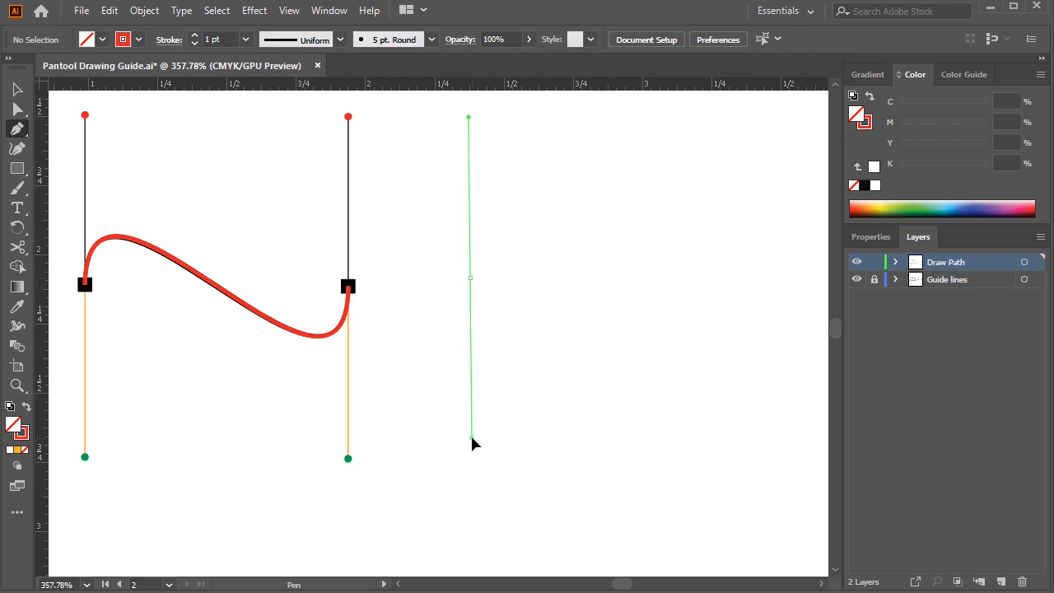
pyautogui.moveTo(703, 279); pyautogui.dragTo(709, 417)
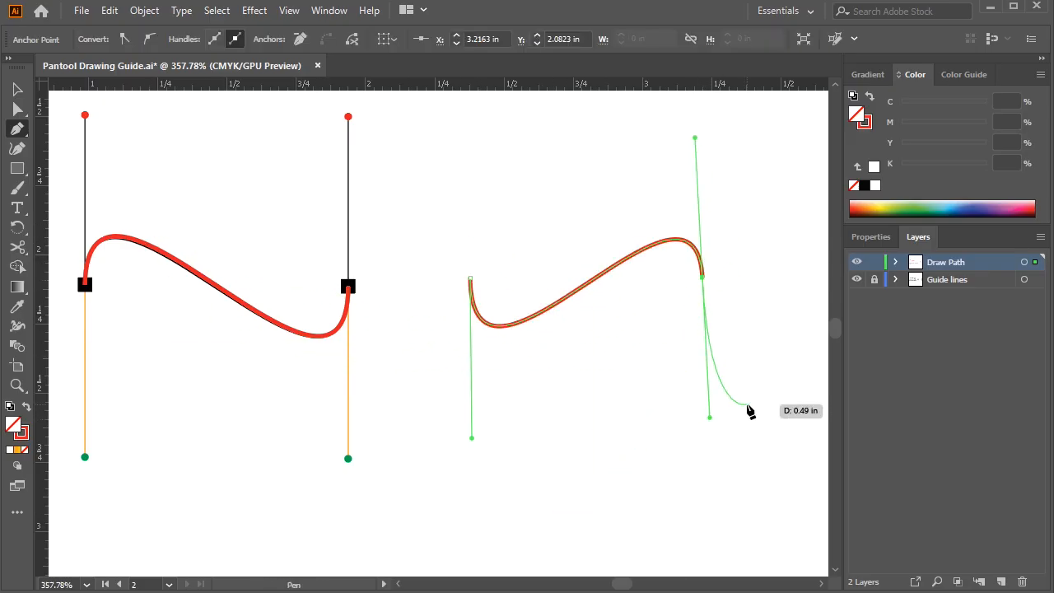
# Draw the leaf guide's S-shaped side from A to B using the red handle ends, and fold B's outgoing handle onto the pink end
pyautogui.keyDown('ctrl'); pyautogui.click(751, 337); pyautogui.keyUp('ctrl')
pyautogui.moveTo(719, 308); pyautogui.dragTo(378, 389)
pyautogui.moveTo(651, 355); pyautogui.dragTo(259, 308)
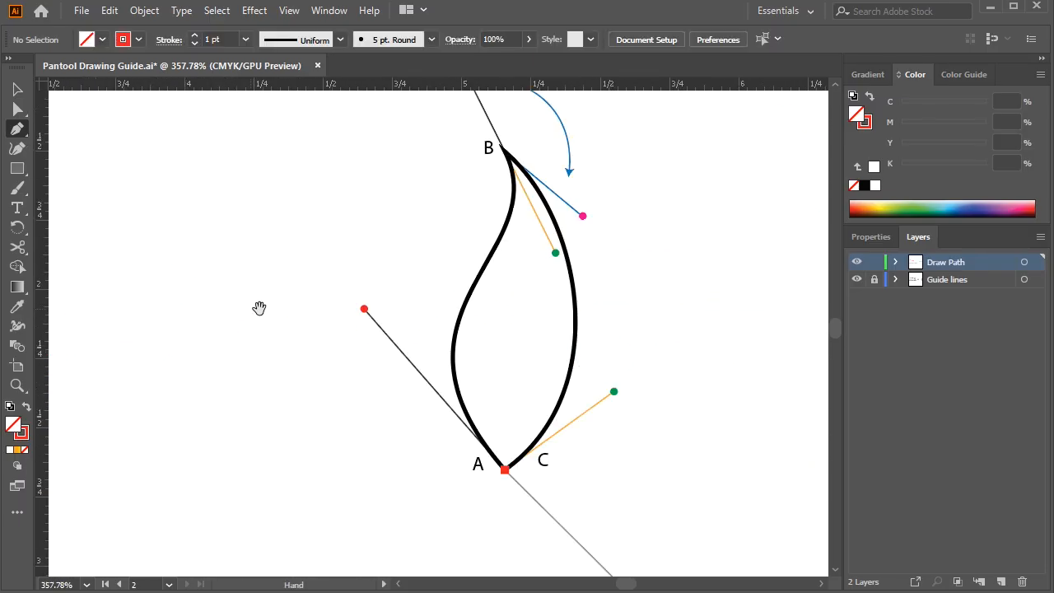
pyautogui.moveTo(538, 308); pyautogui.dragTo(440, 348)
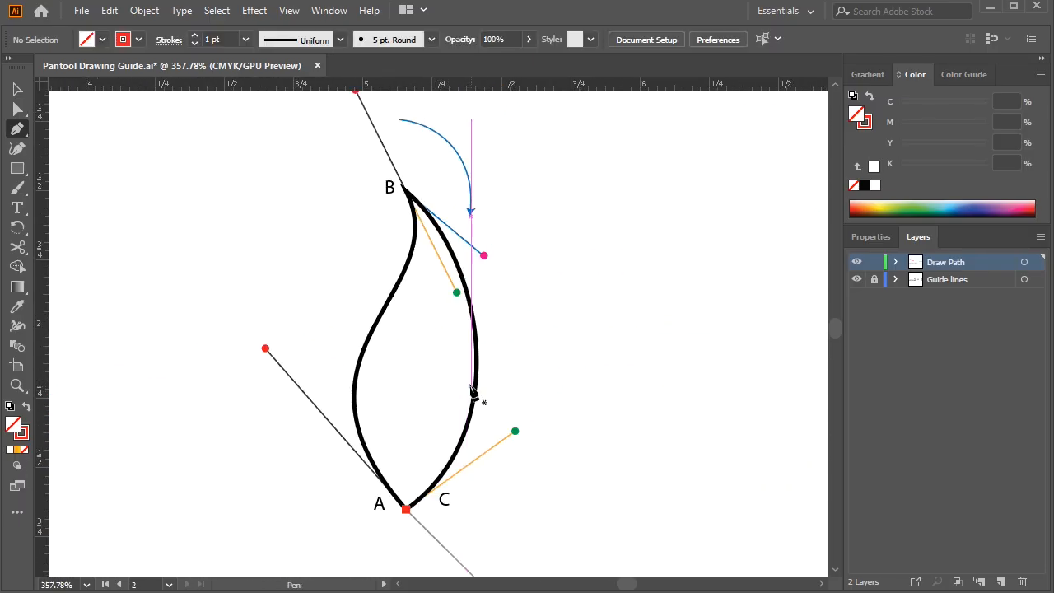
pyautogui.click(406, 509)
pyautogui.click(266, 349)
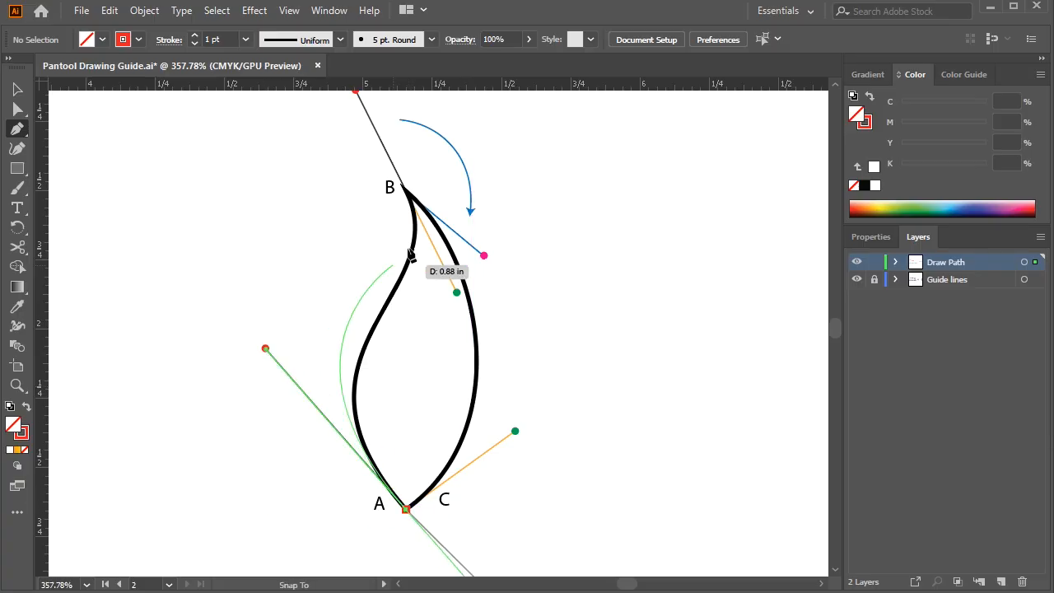
pyautogui.moveTo(427, 258); pyautogui.dragTo(429, 338)
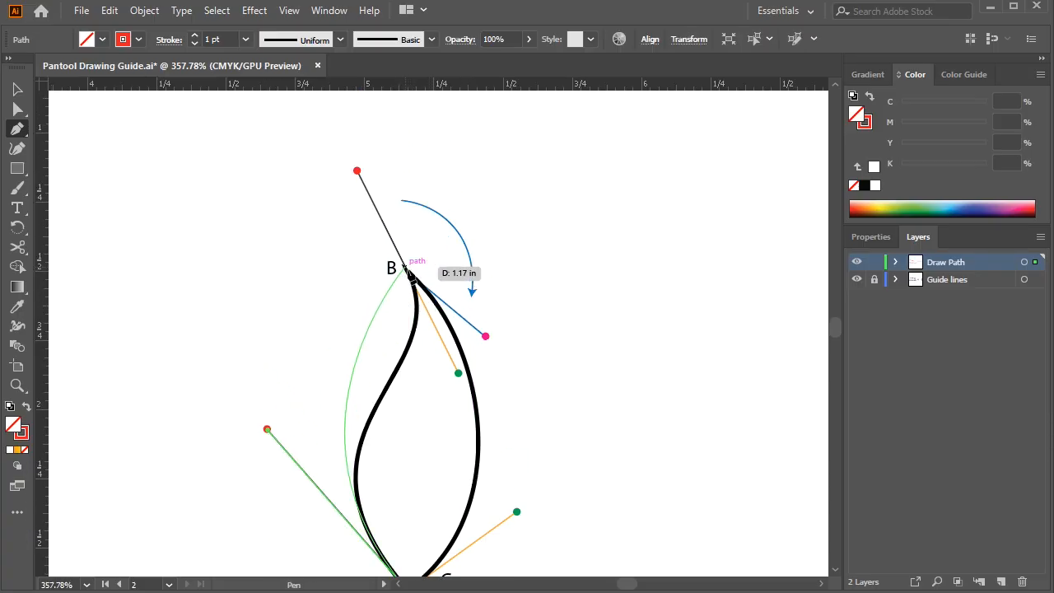
pyautogui.moveTo(409, 274); pyautogui.dragTo(358, 171)
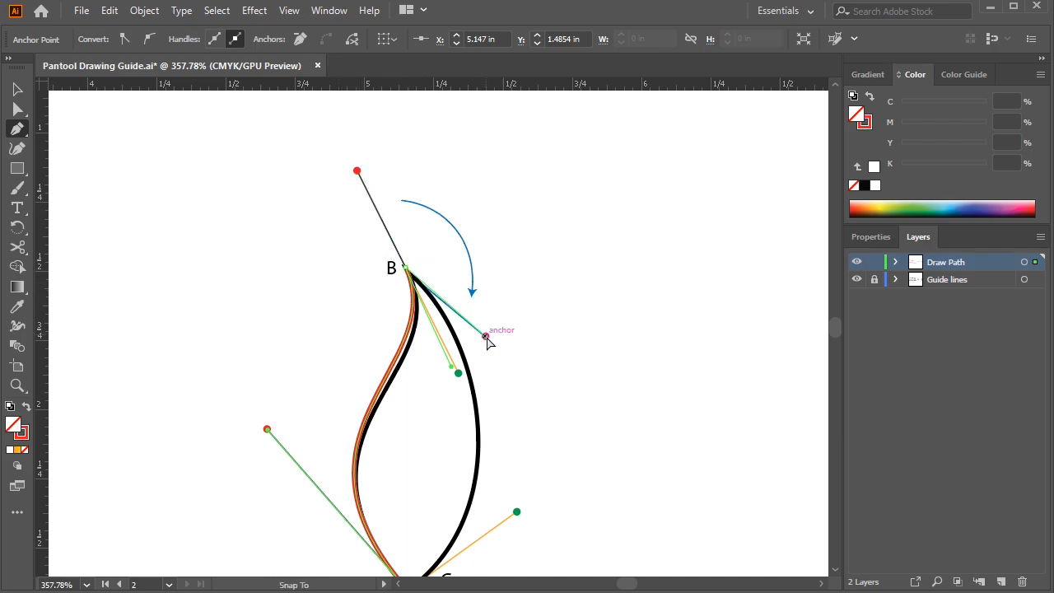
# Close the leaf path at the starting point A/C, extending only the closing handle onto the green guide end
pyautogui.scroll(-4, 521, 412)
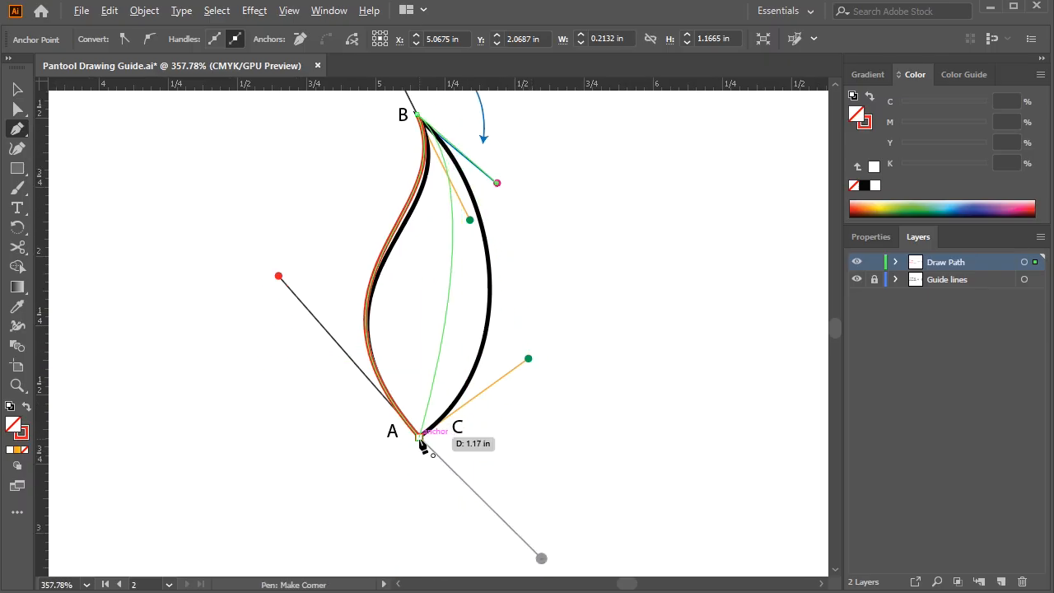
pyautogui.click(420, 437)
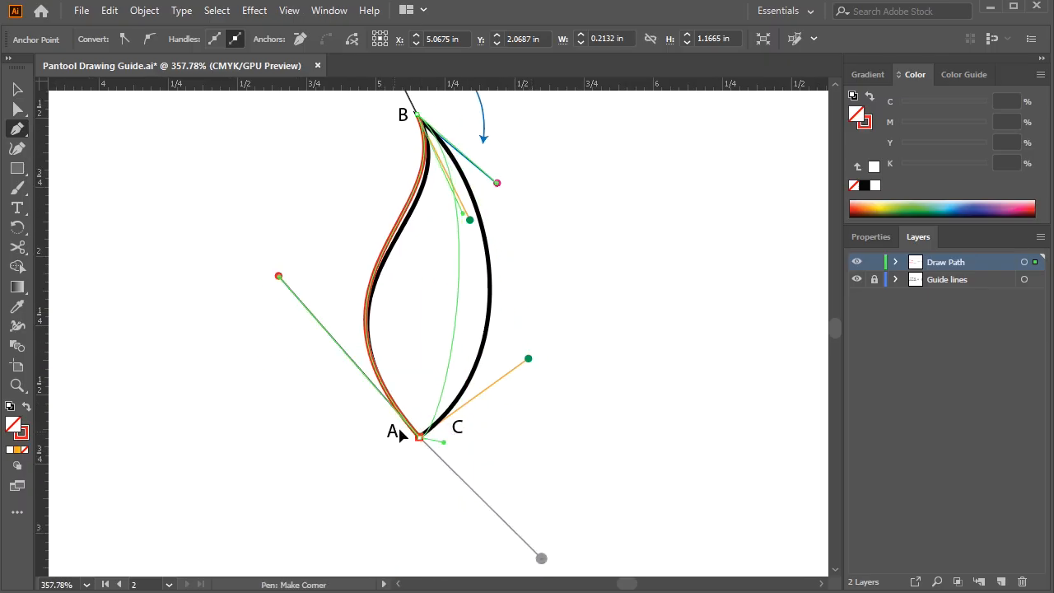
pyautogui.moveTo(400, 430); pyautogui.dragTo(309, 522)
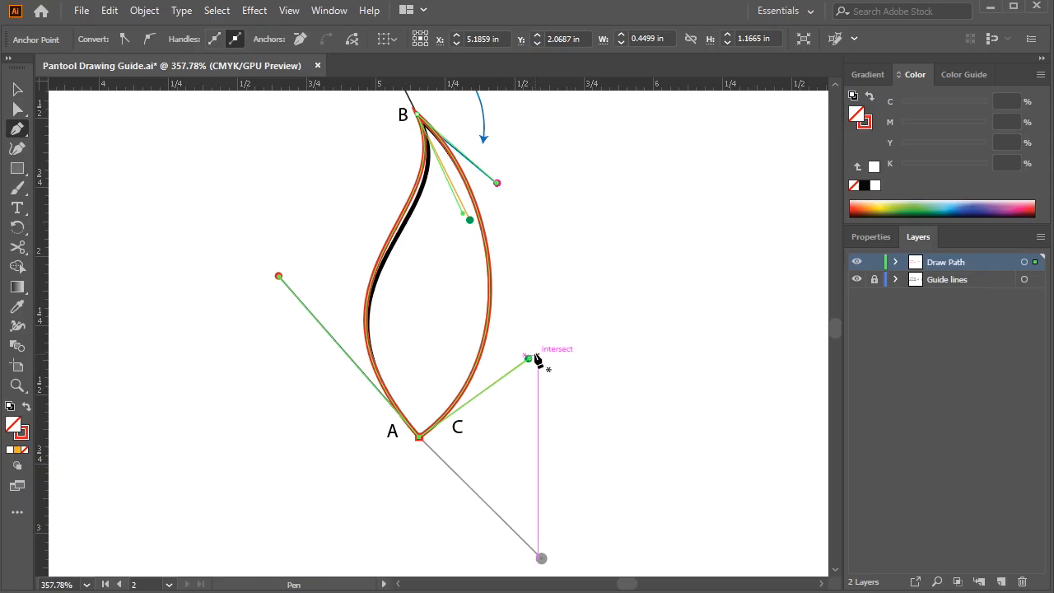
# Move the finished red leaf off its guide into the empty area on its right and deselect it
pyautogui.click(17, 89)
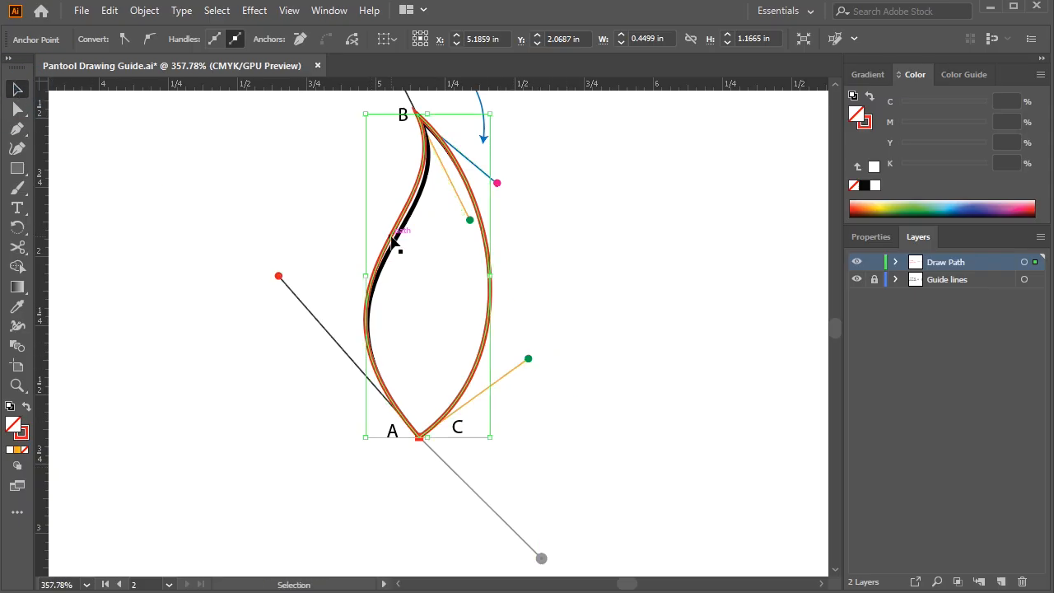
pyautogui.moveTo(393, 241); pyautogui.dragTo(600, 260)
pyautogui.click(568, 228)
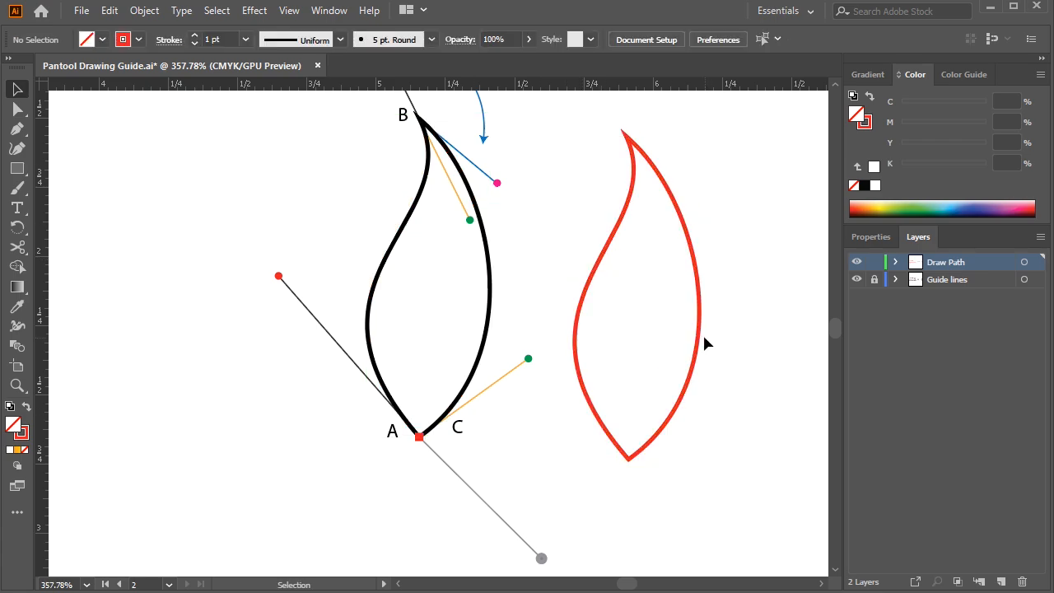
pyautogui.keyDown('ctrl'); pyautogui.keyDown('alt'); pyautogui.click(569, 388); pyautogui.keyUp('alt'); pyautogui.keyUp('ctrl')
# Draw a smaller closed freehand leaf right of the red one with the Pen tool, breaking the handles at its tip and base, and deselect it
pyautogui.moveTo(569, 392); pyautogui.dragTo(470, 405)
pyautogui.click(15, 130)
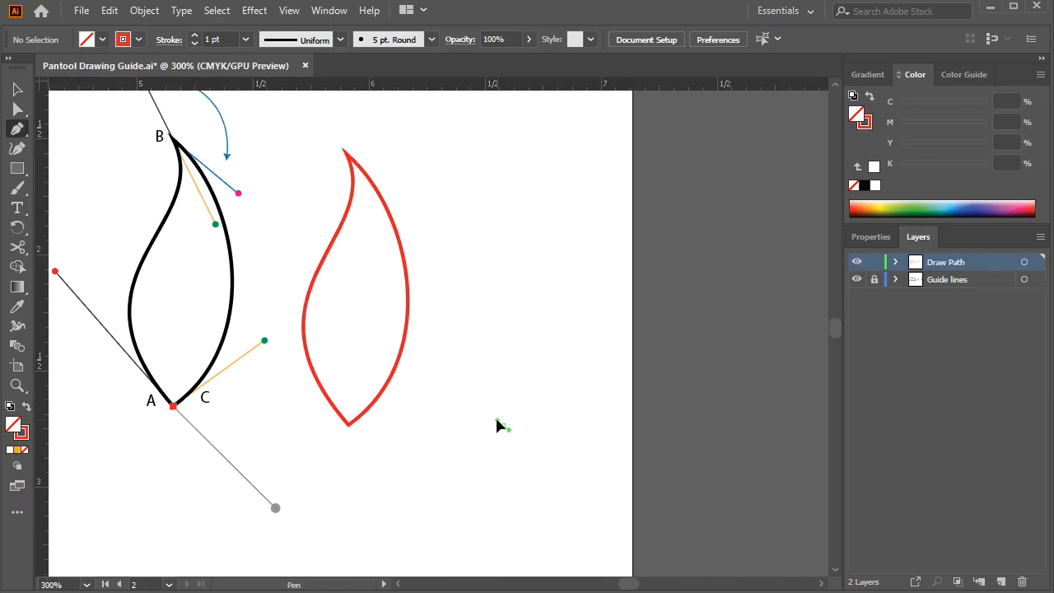
pyautogui.moveTo(455, 356); pyautogui.dragTo(455, 355)
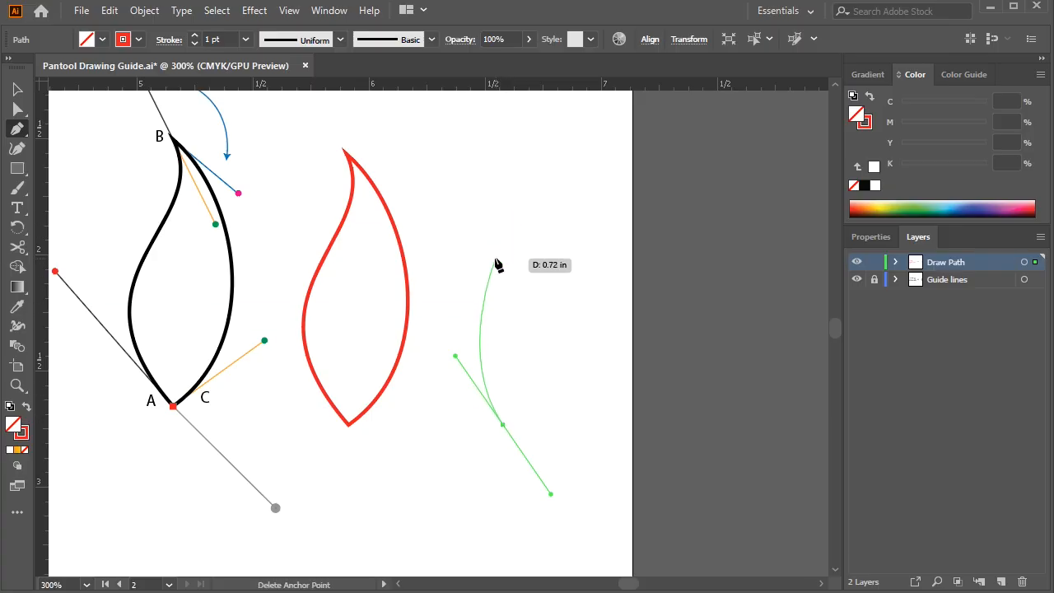
pyautogui.moveTo(503, 224); pyautogui.dragTo(478, 157)
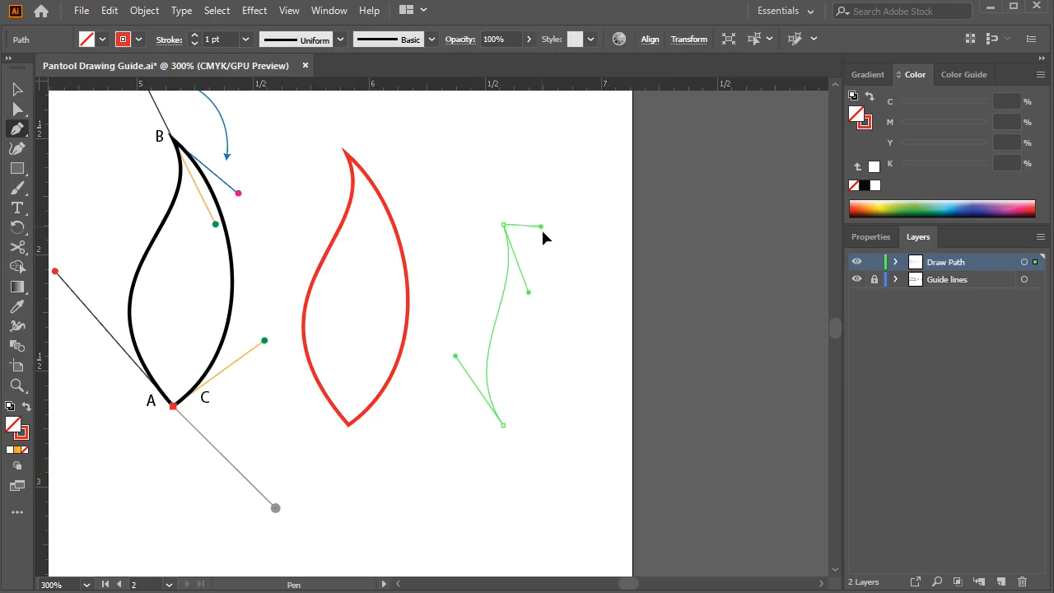
pyautogui.press('alt')
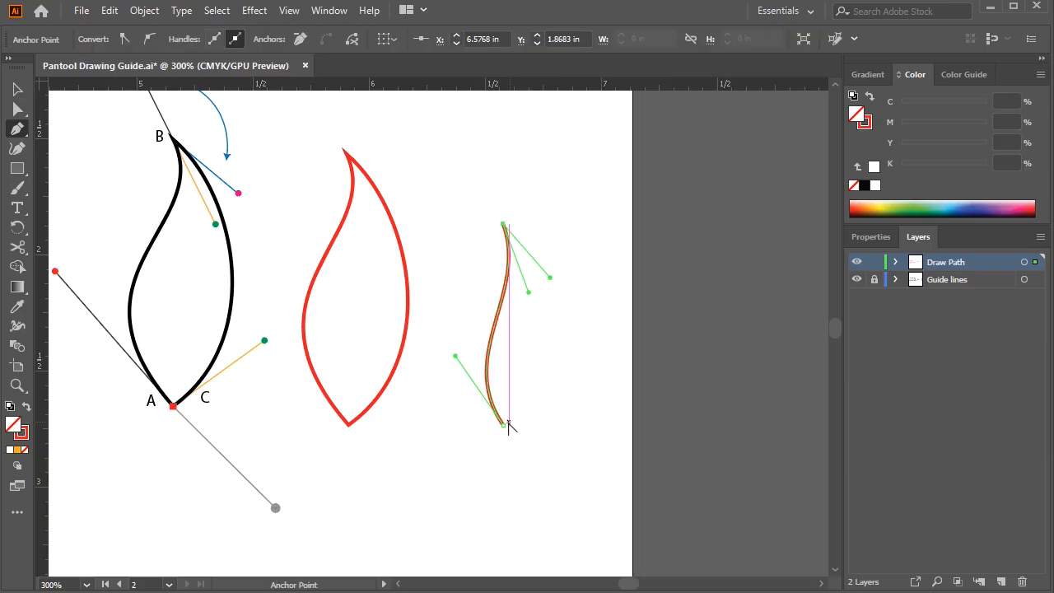
pyautogui.moveTo(503, 425); pyautogui.dragTo(421, 466)
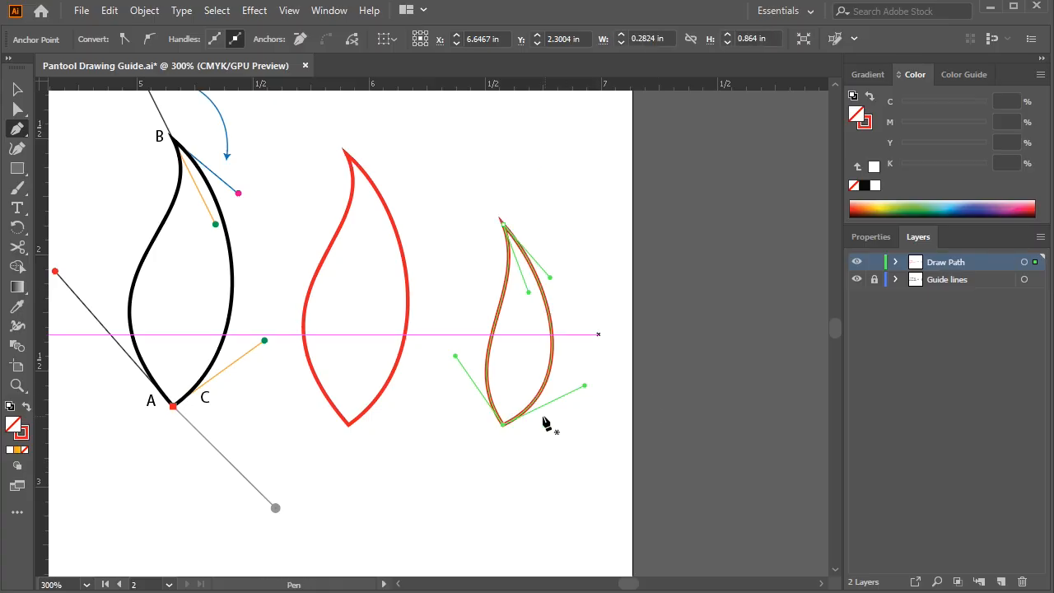
pyautogui.keyDown('ctrl'); pyautogui.click(582, 308); pyautogui.keyUp('ctrl')
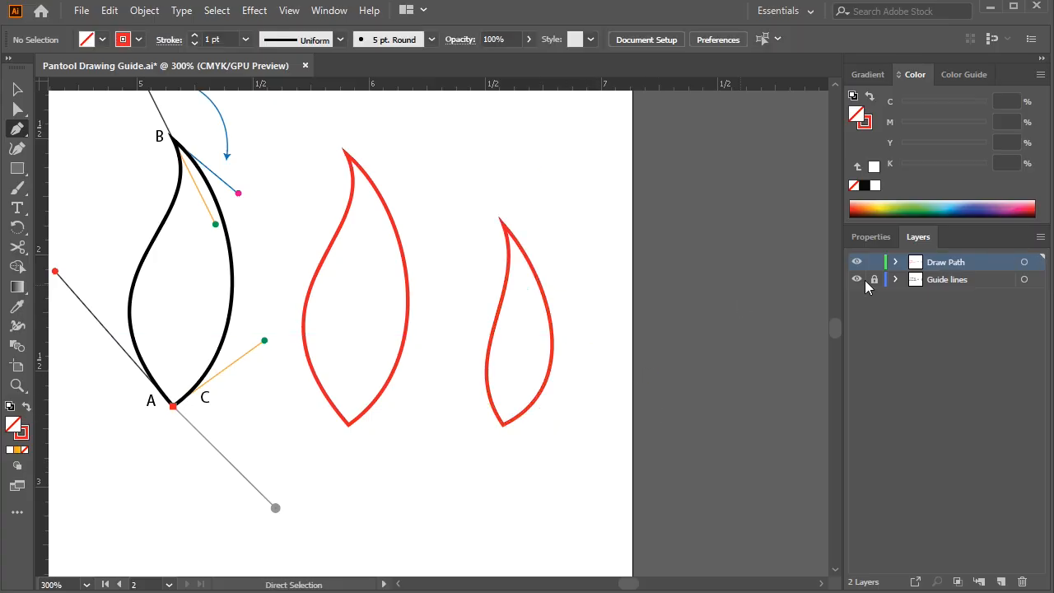
# Bring both artboards into view to review all the practice paths
pyautogui.moveTo(313, 323); pyautogui.dragTo(524, 318)
pyautogui.keyDown('ctrl'); pyautogui.keyDown('alt'); pyautogui.click(365, 315); pyautogui.keyUp('alt'); pyautogui.keyUp('ctrl')
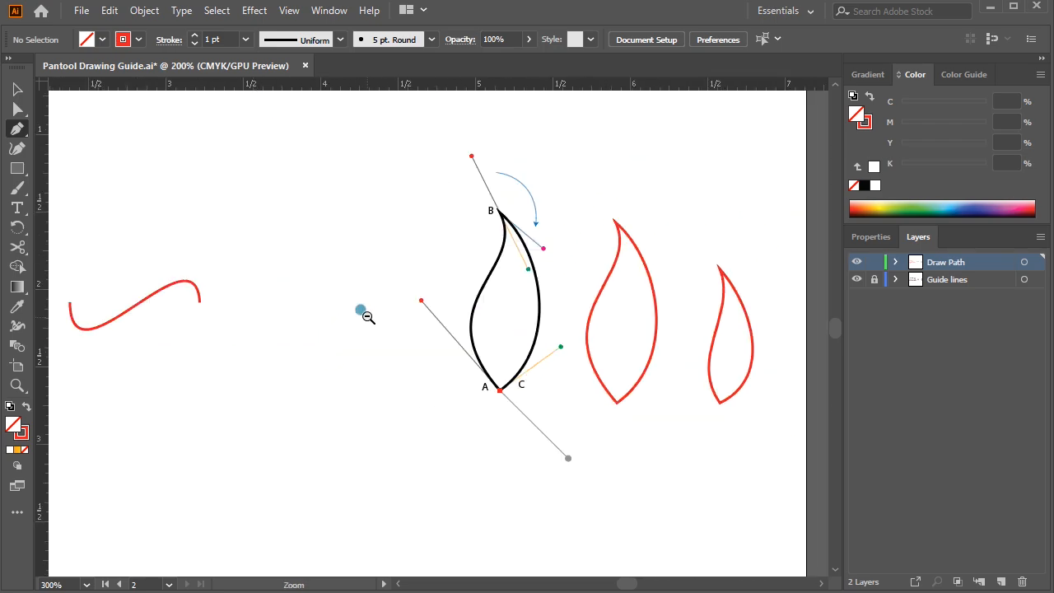
pyautogui.keyDown('ctrl'); pyautogui.keyDown('alt'); pyautogui.click(423, 321); pyautogui.keyUp('alt'); pyautogui.keyUp('ctrl')
pyautogui.keyDown('ctrl'); pyautogui.keyDown('alt'); pyautogui.click(424, 321); pyautogui.keyUp('alt'); pyautogui.keyUp('ctrl')
pyautogui.keyDown('ctrl'); pyautogui.keyDown('alt'); pyautogui.click(423, 321); pyautogui.keyUp('alt'); pyautogui.keyUp('ctrl')
pyautogui.moveTo(261, 335); pyautogui.dragTo(514, 342)
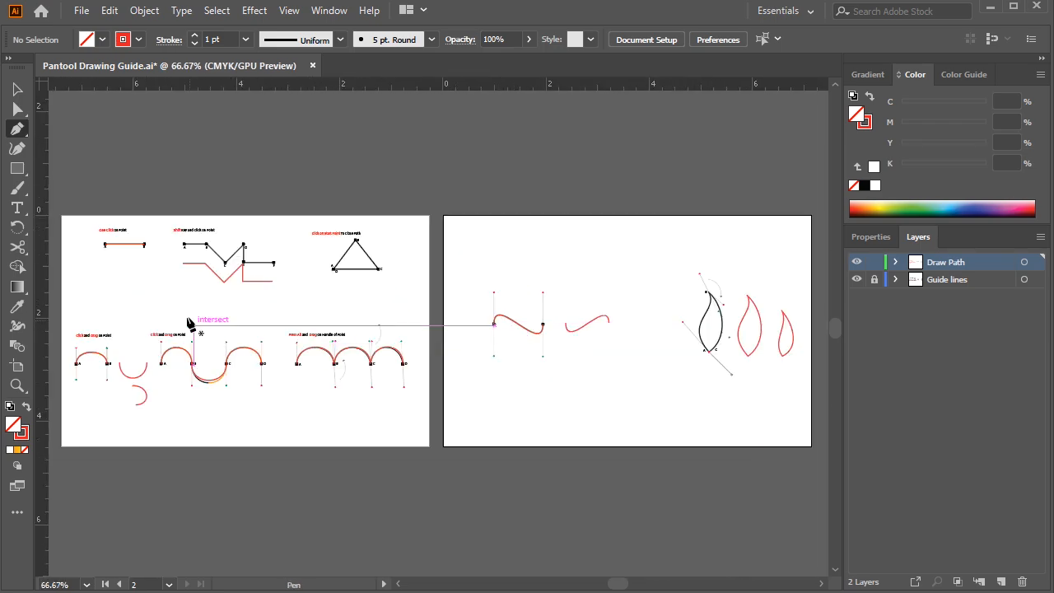